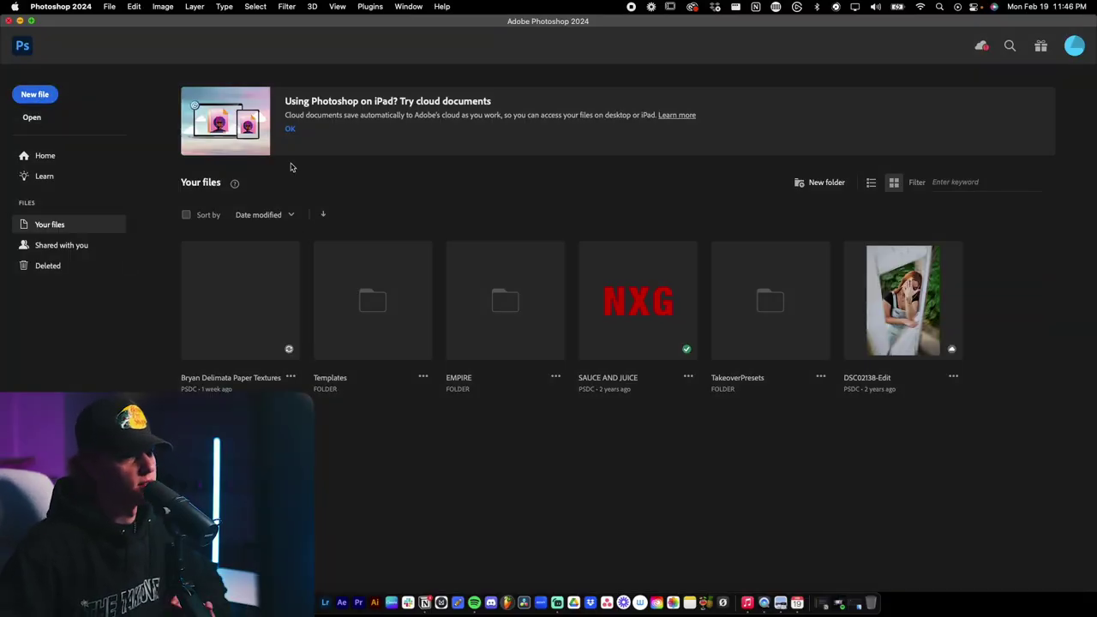
- Create a new document named YT THUMBNAIL at 1280 × 720 pixels, 500 pixels/inch, RGB 16 bit, with a white background
left_click(47, 96)
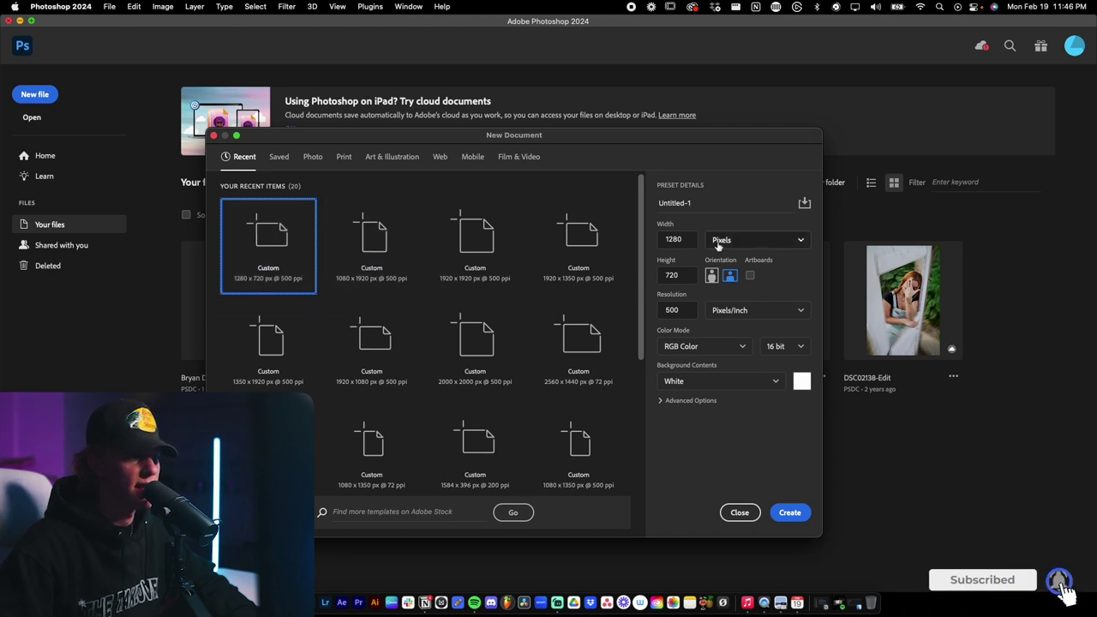
double_click(673, 240)
double_click(681, 276)
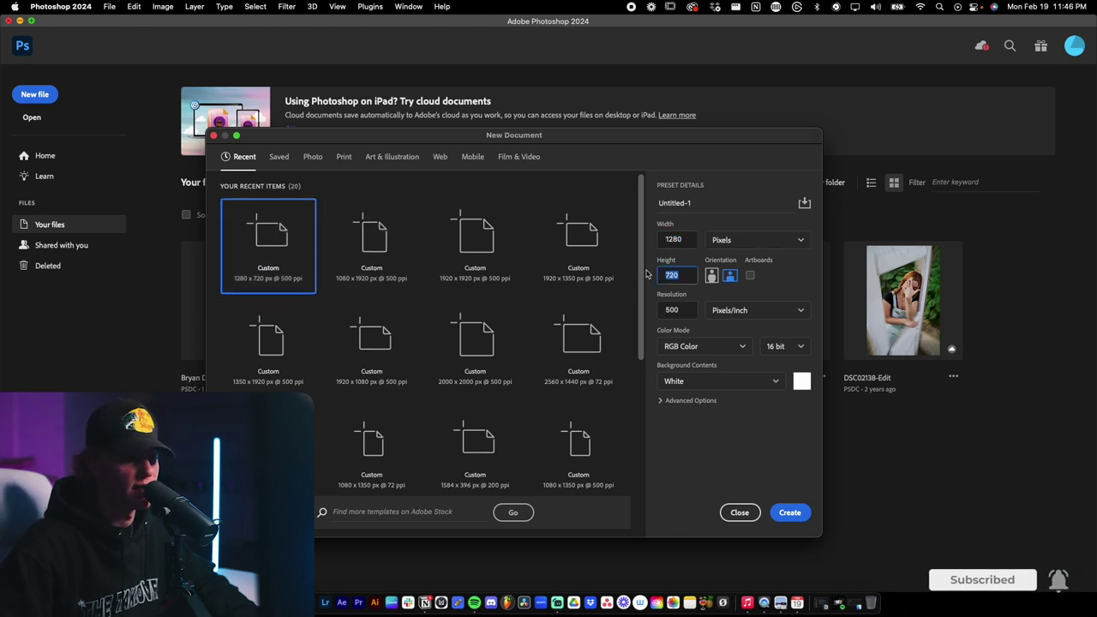
double_click(675, 311)
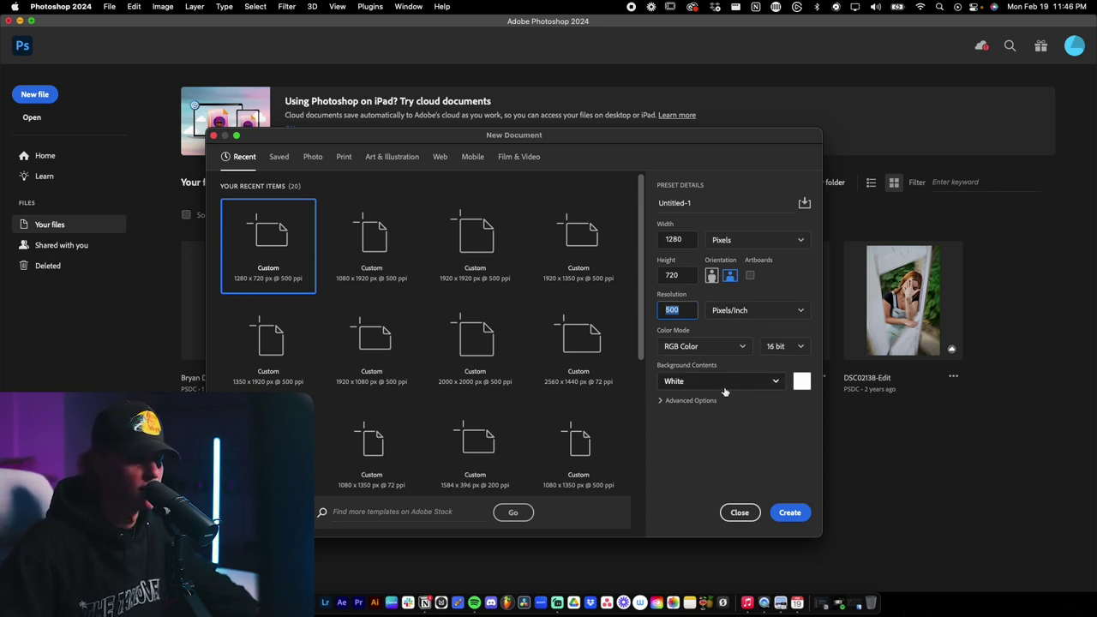
left_click_drag(711, 205, 613, 206)
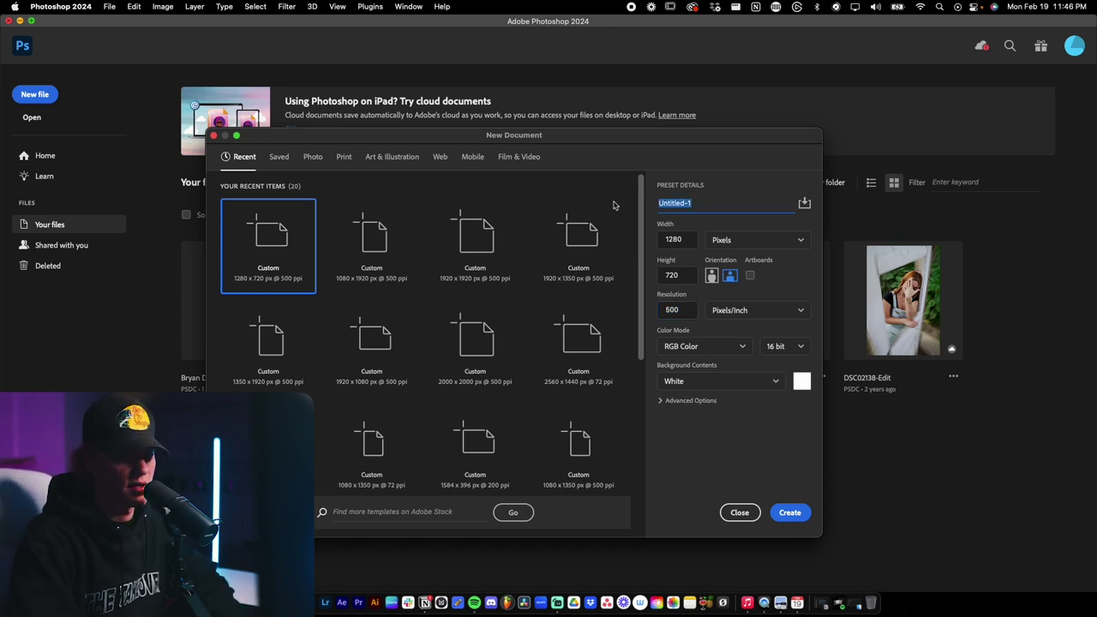
type("YT THU")
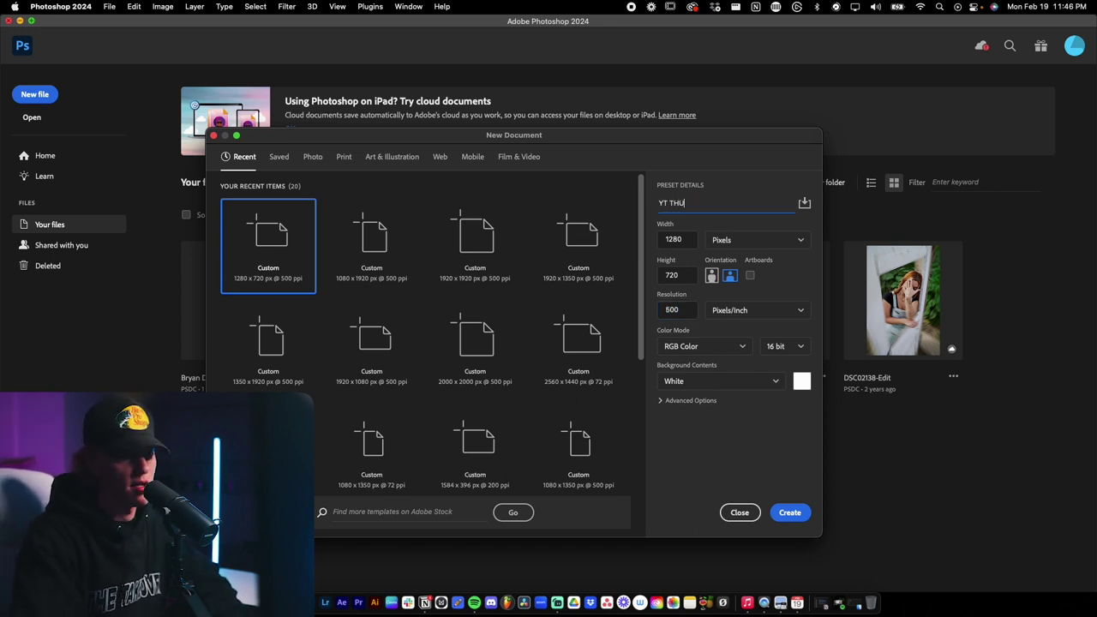
type("MBNAIL")
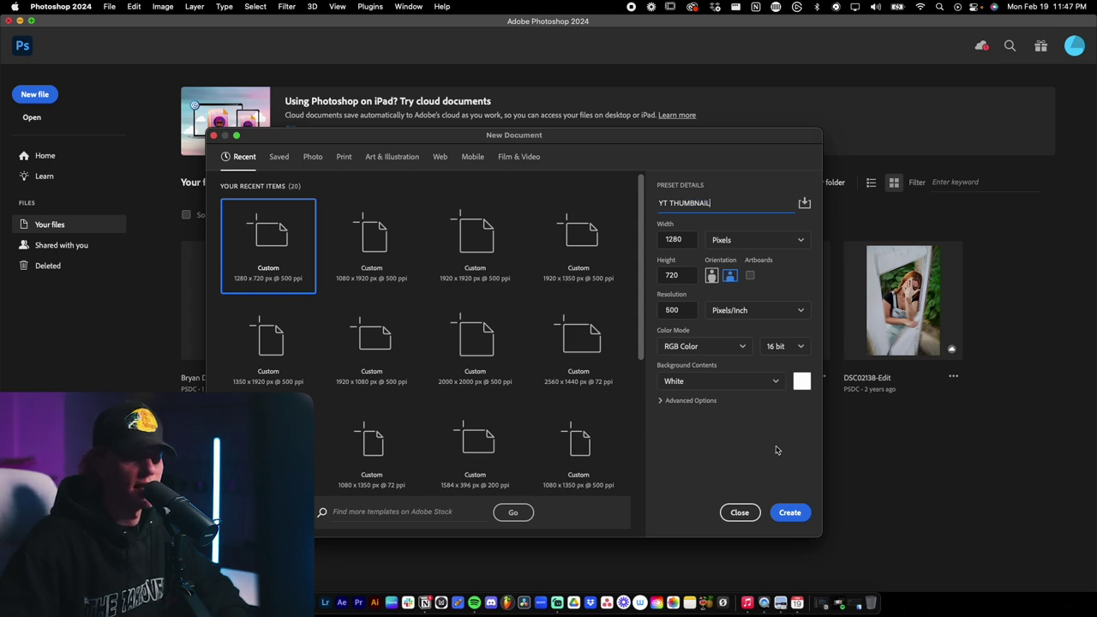
left_click(790, 512)
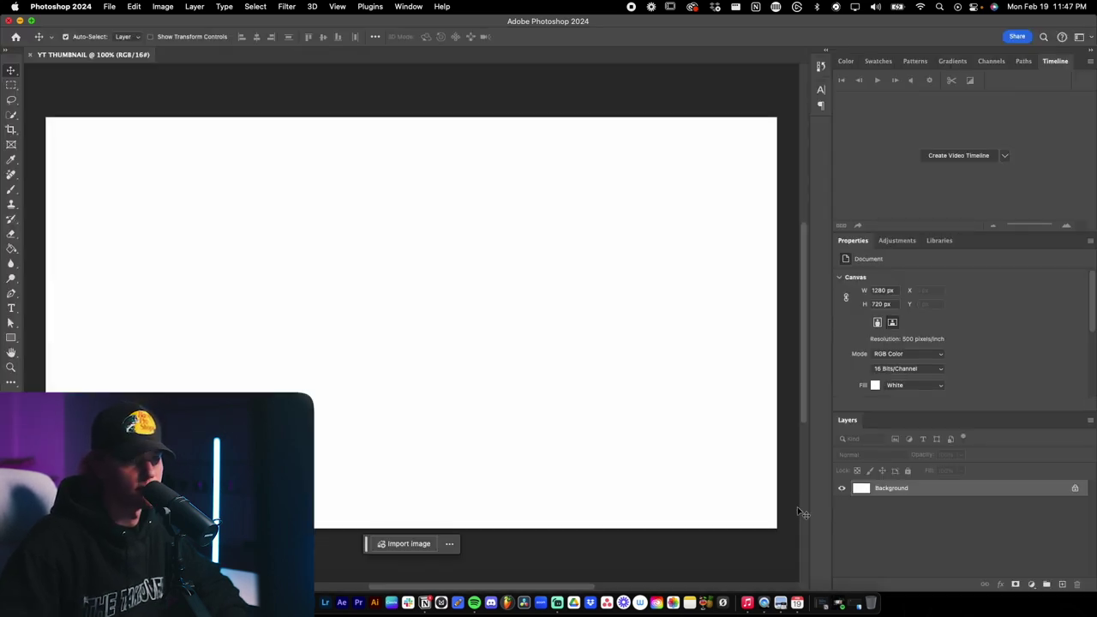
- Unlock the Background layer and add the portrait photo from Thumbnail 1.psd as a layer above it
left_click(1075, 489)
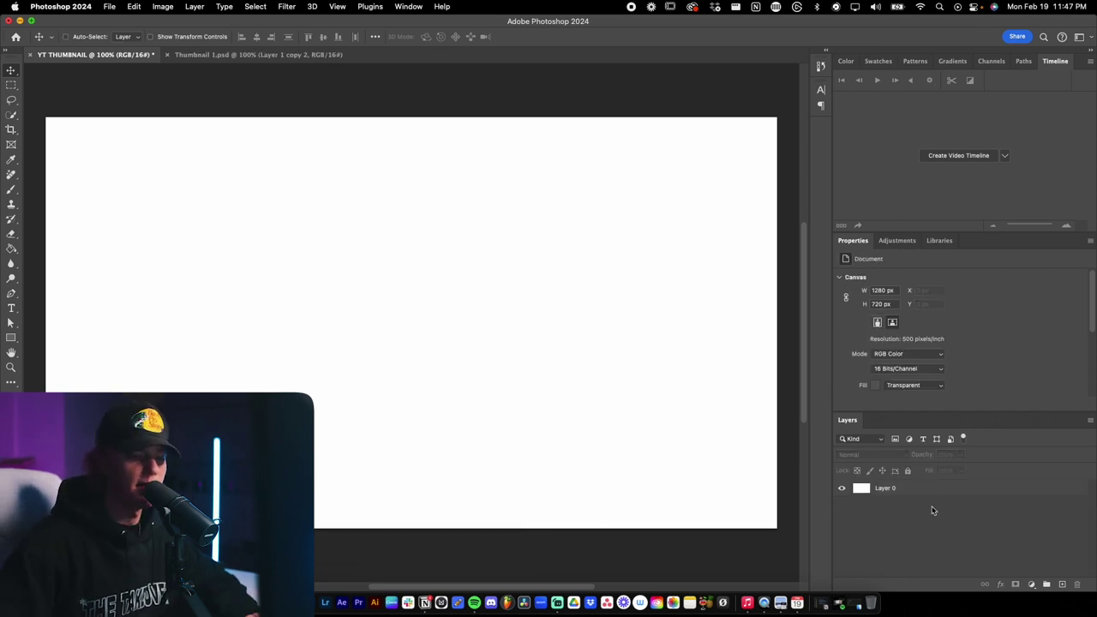
left_click_drag(931, 509, 922, 503)
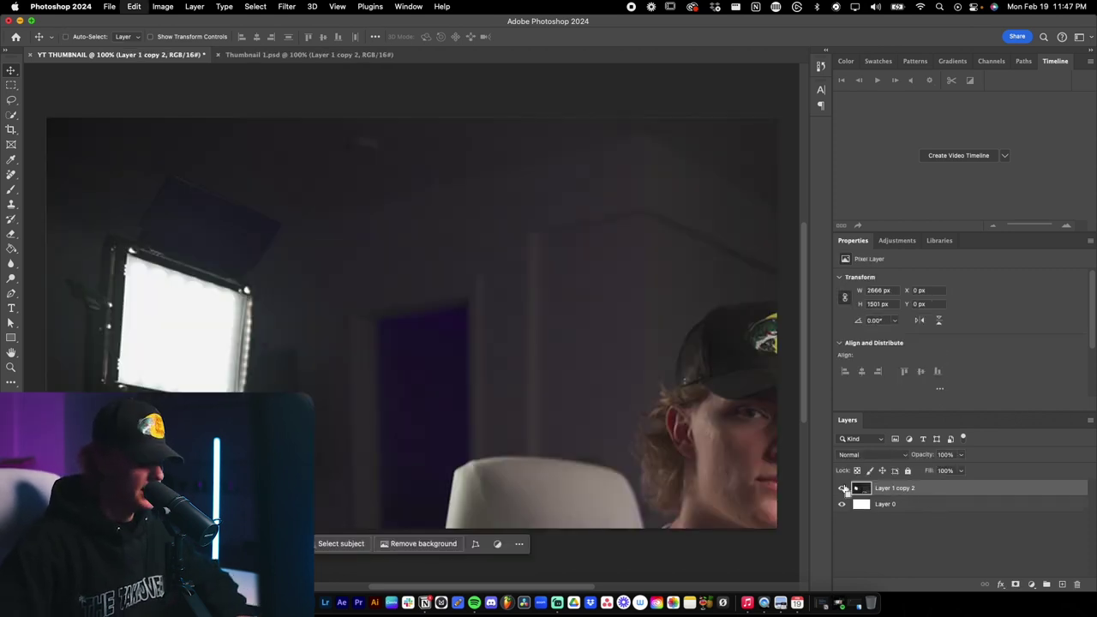
- Scale the photo layer down proportionally to about 1280 × 721 px so it fits the canvas
key("super+t")
scroll(667, 396, "down", 5)
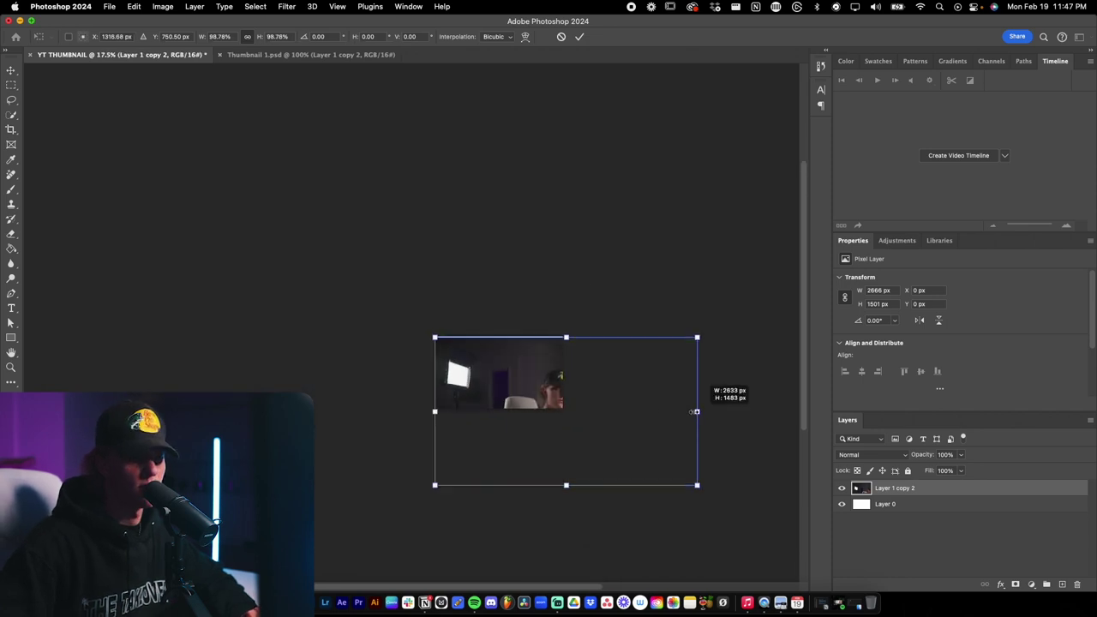
left_click_drag(702, 411, 527, 378)
scroll(528, 378, "up", 5)
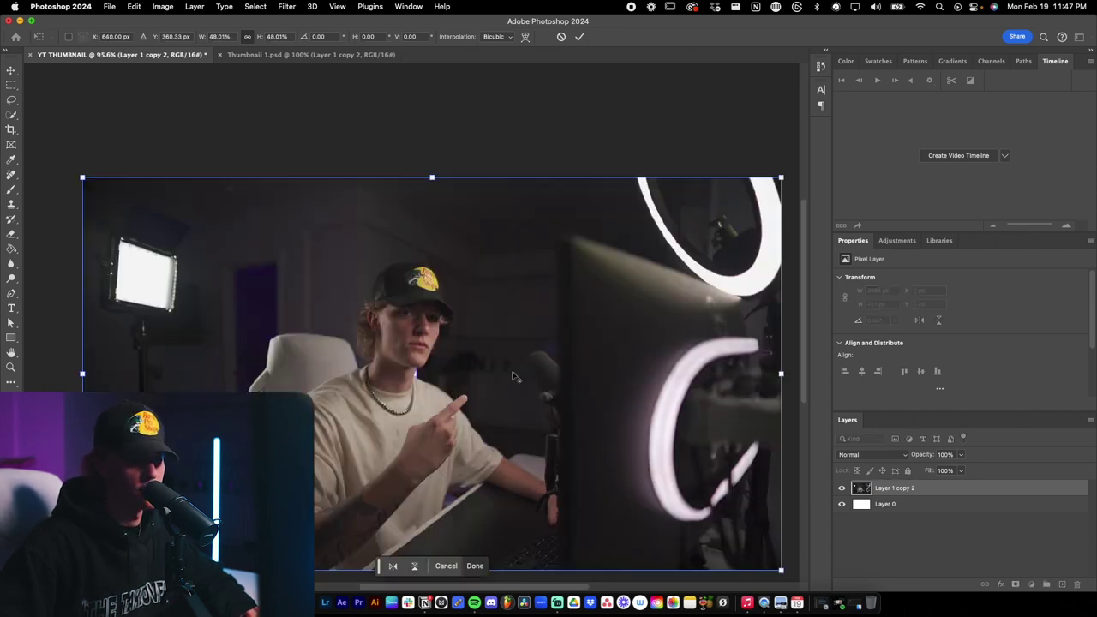
scroll(507, 380, "down", 2)
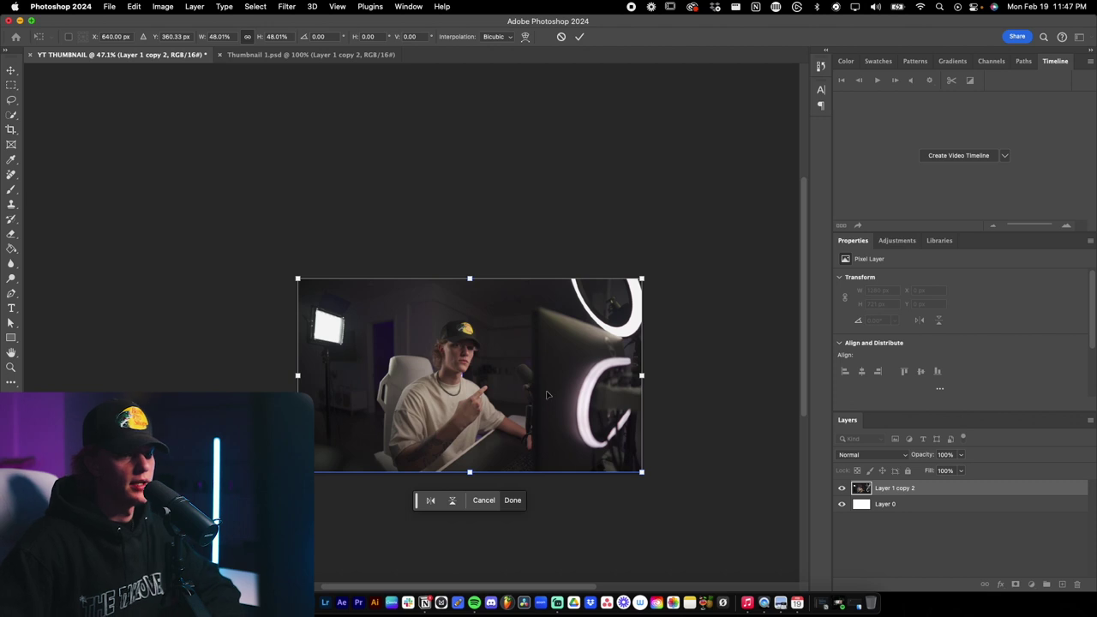
key("Return")
scroll(474, 431, "up", 2)
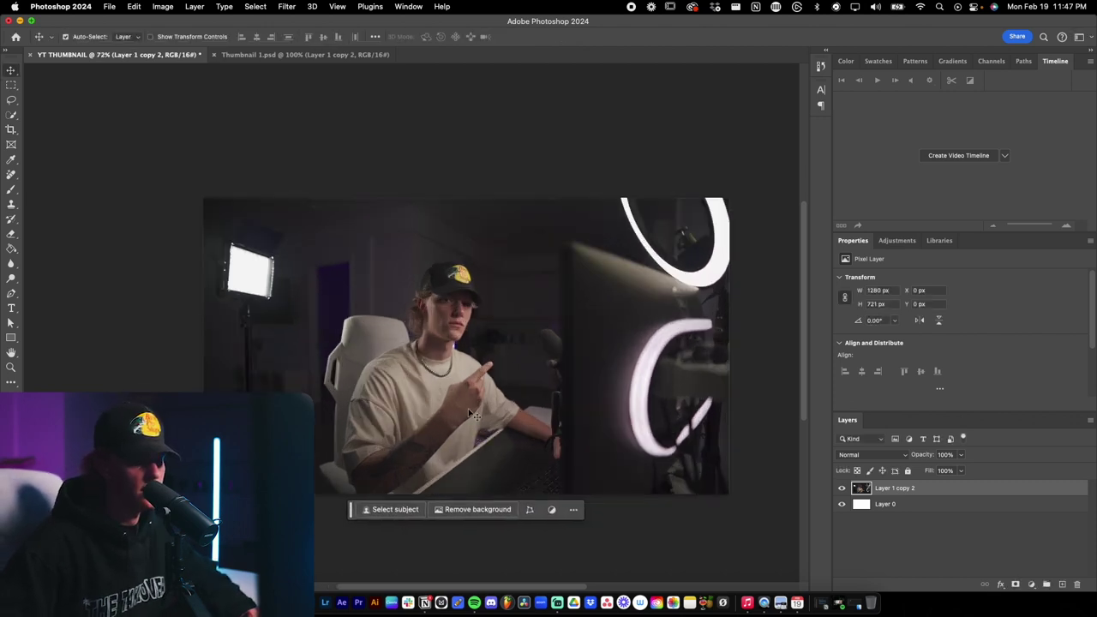
scroll(467, 401, "up", 1)
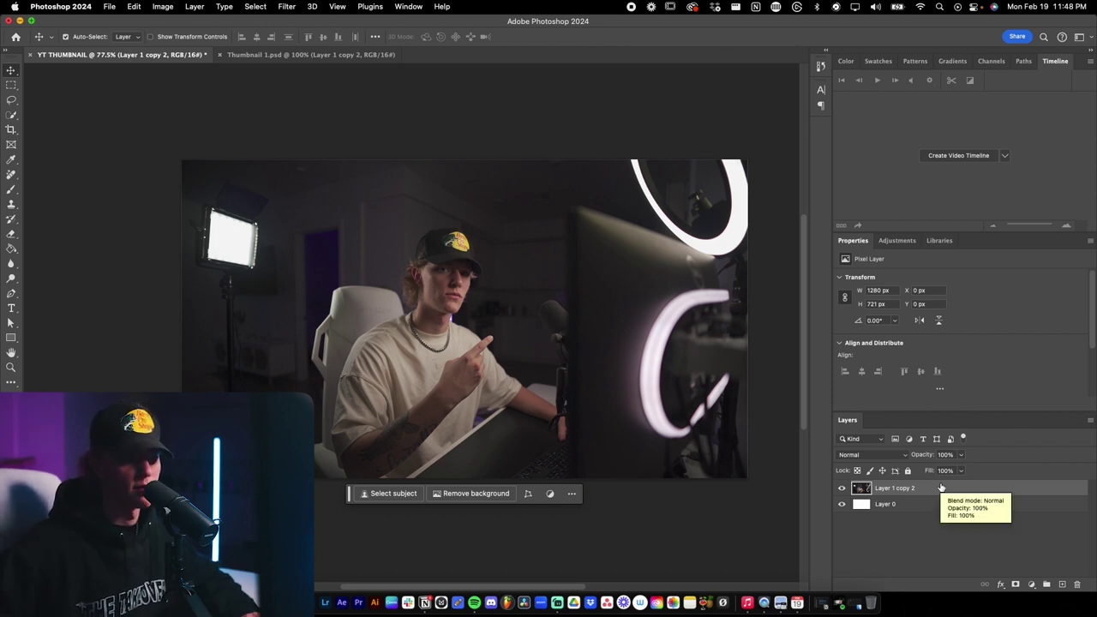
- Set the foreground colour to bright green 00ff1e for brushing guide marks
left_click(12, 190)
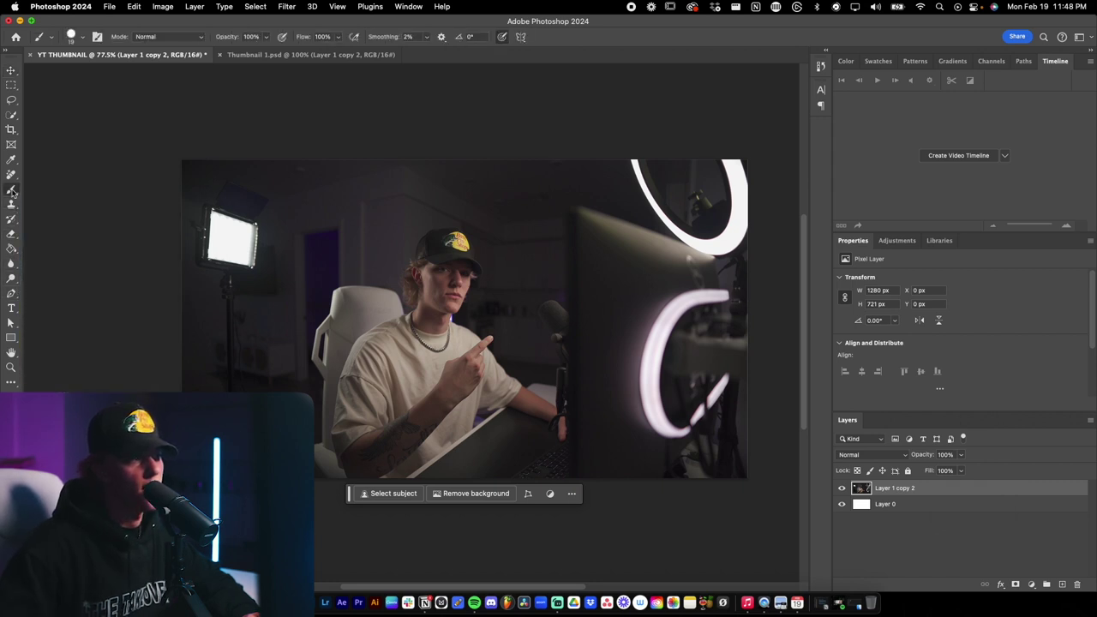
key("i")
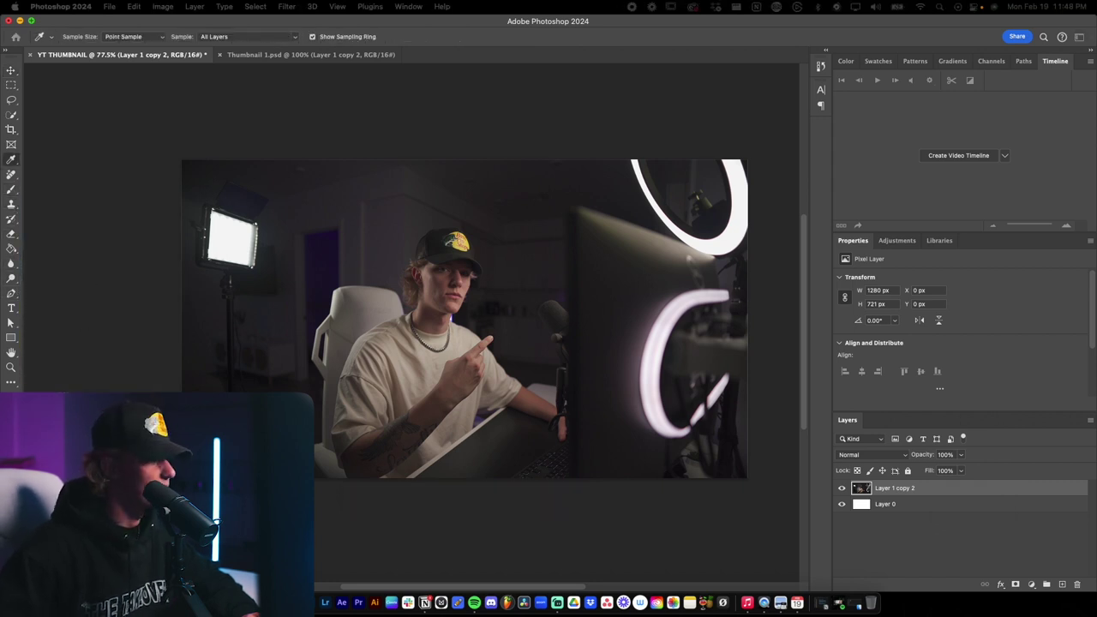
left_click(10, 400)
left_click(347, 315)
left_click(333, 221)
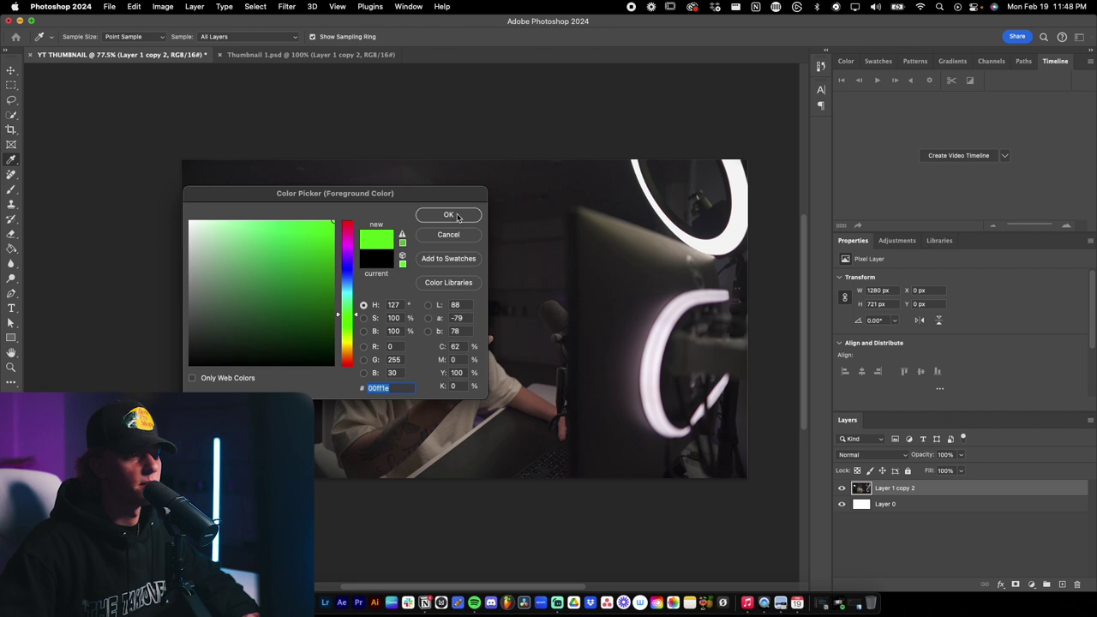
left_click(448, 216)
- Paint three roughly vertical green lines across the photo with the Brush: beside the chair, through the middle and near the ring lights
key("b")
left_click_drag(309, 128, 319, 524)
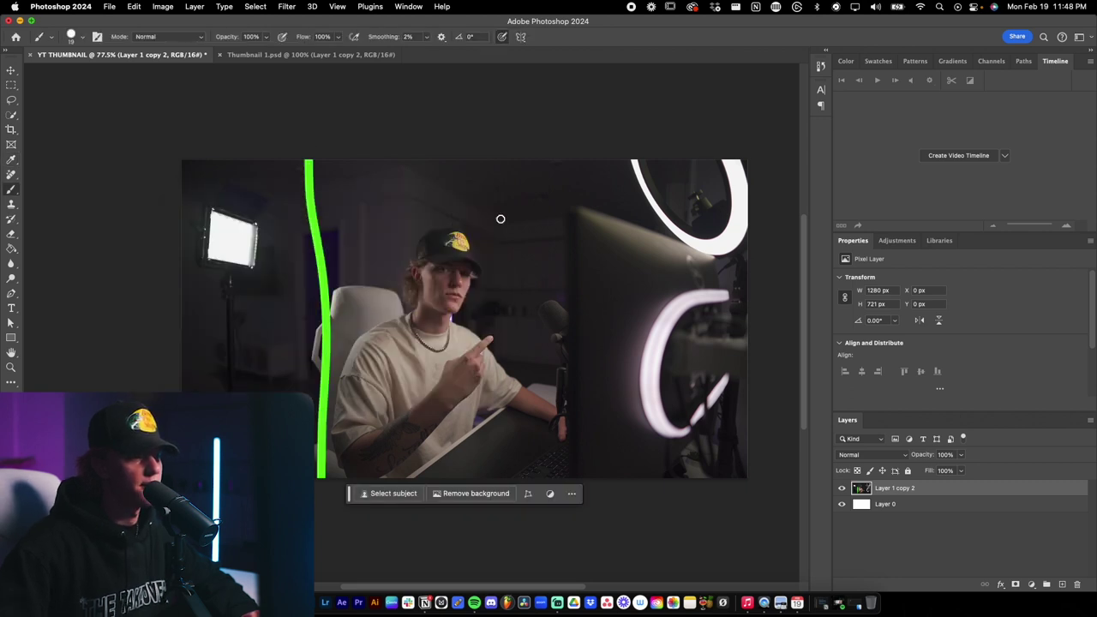
left_click_drag(496, 126, 482, 534)
left_click_drag(651, 159, 635, 523)
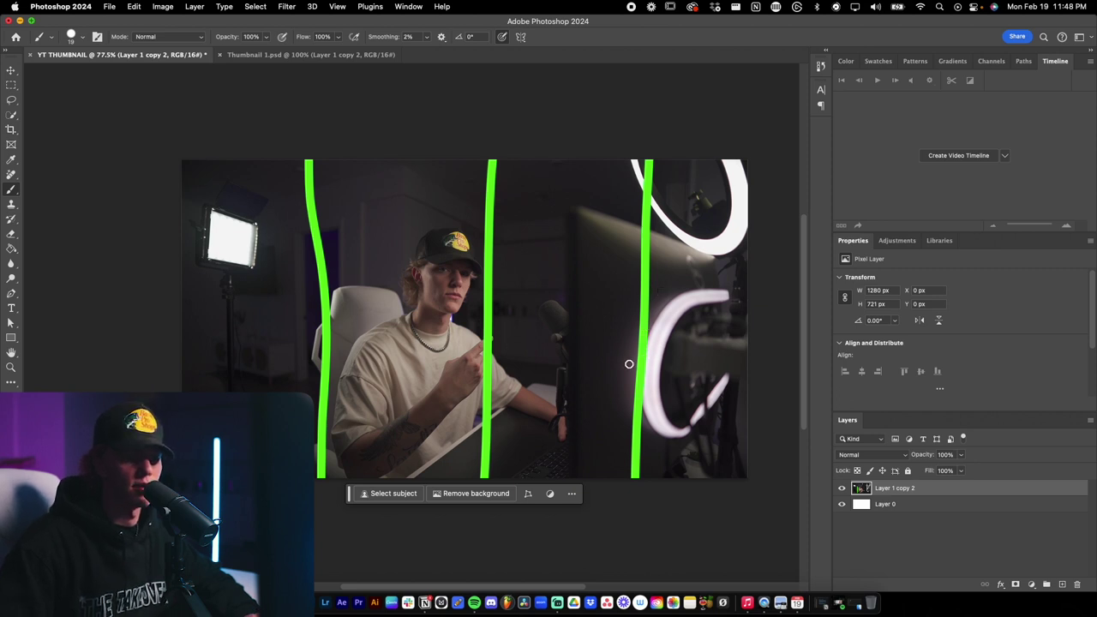
- Sketch a green arrow from the rightmost guide line towards the middle one, and undo it
mouse_move(628, 364)
left_mouse_down()
mouse_move(515, 311)
mouse_move(516, 320)
mouse_move(553, 302)
left_mouse_up()
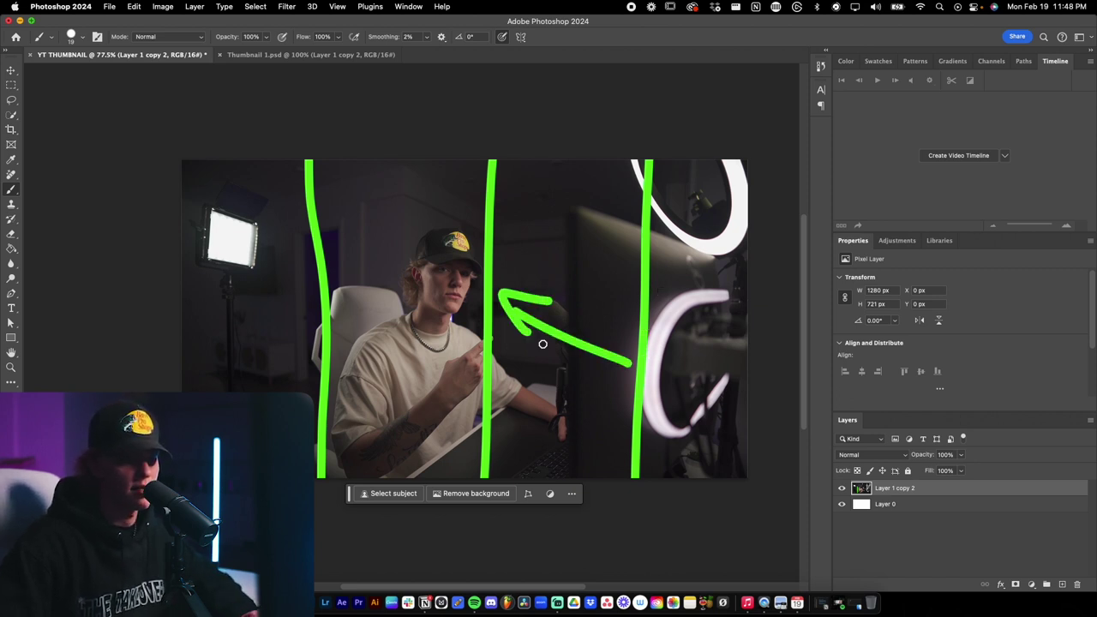
key("super+z")
key("super+z")
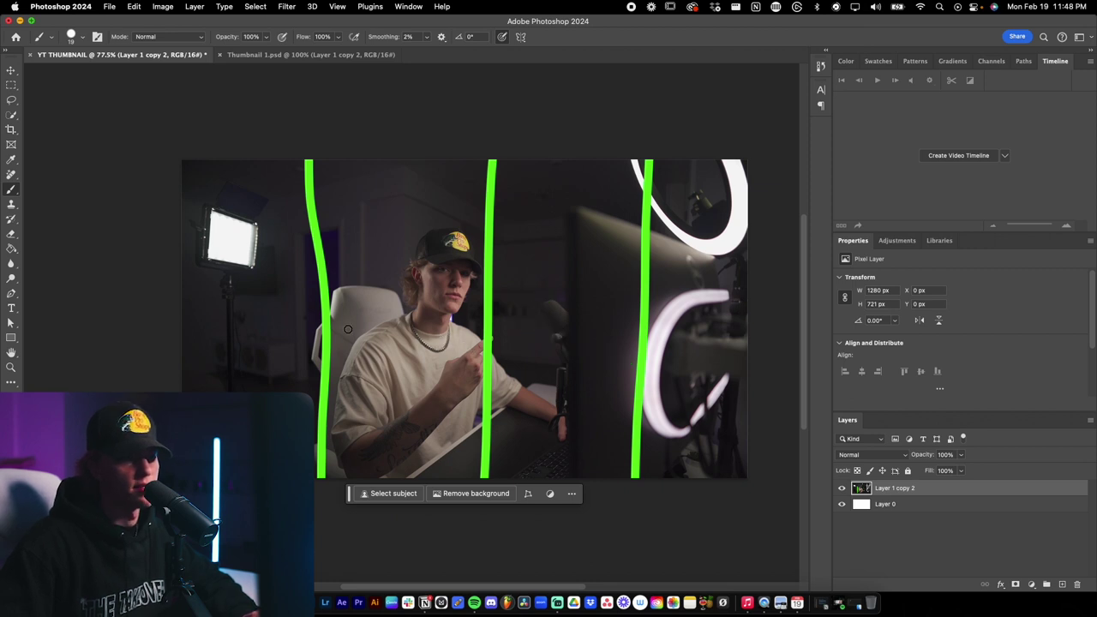
- Sketch a green arrow from the leftmost guide line towards the subject's face, and undo all the green strokes
mouse_move(347, 329)
left_mouse_down()
mouse_move(418, 304)
mouse_move(460, 300)
mouse_move(433, 324)
left_mouse_up()
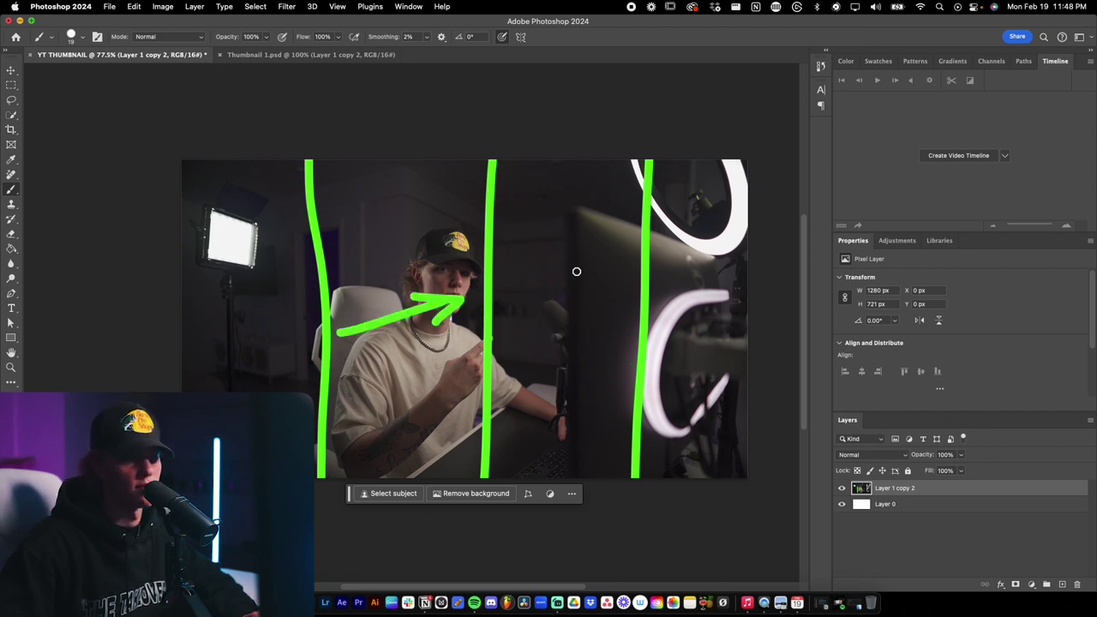
left_click_drag(478, 256, 463, 244)
key("super+z")
key("super+z")
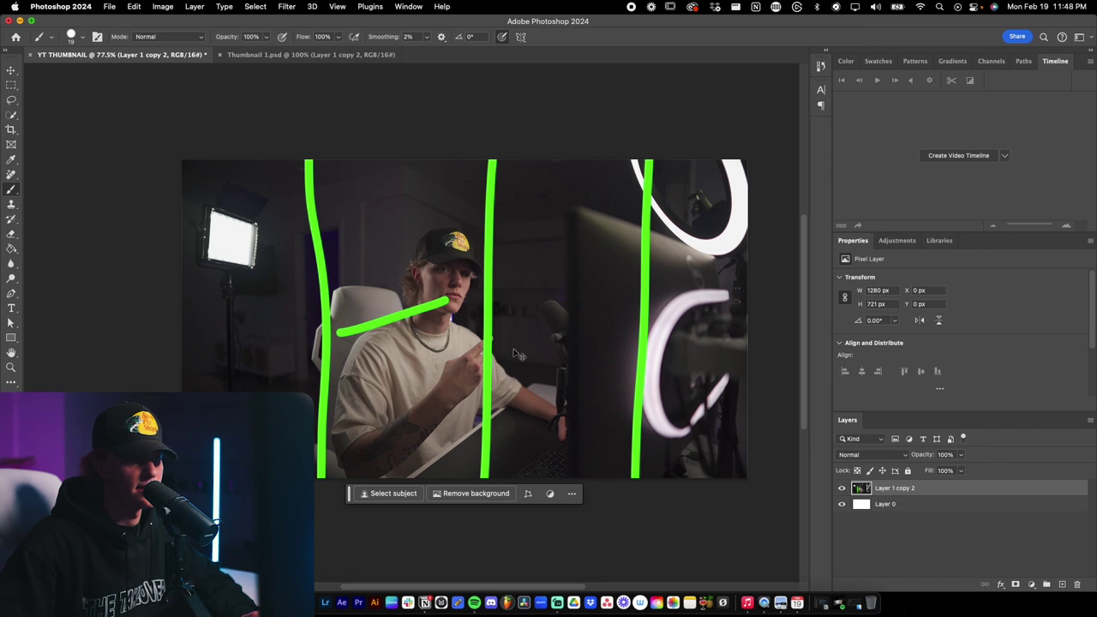
key("super+z")
key("super+z")
key("super+z")
key("super+z")
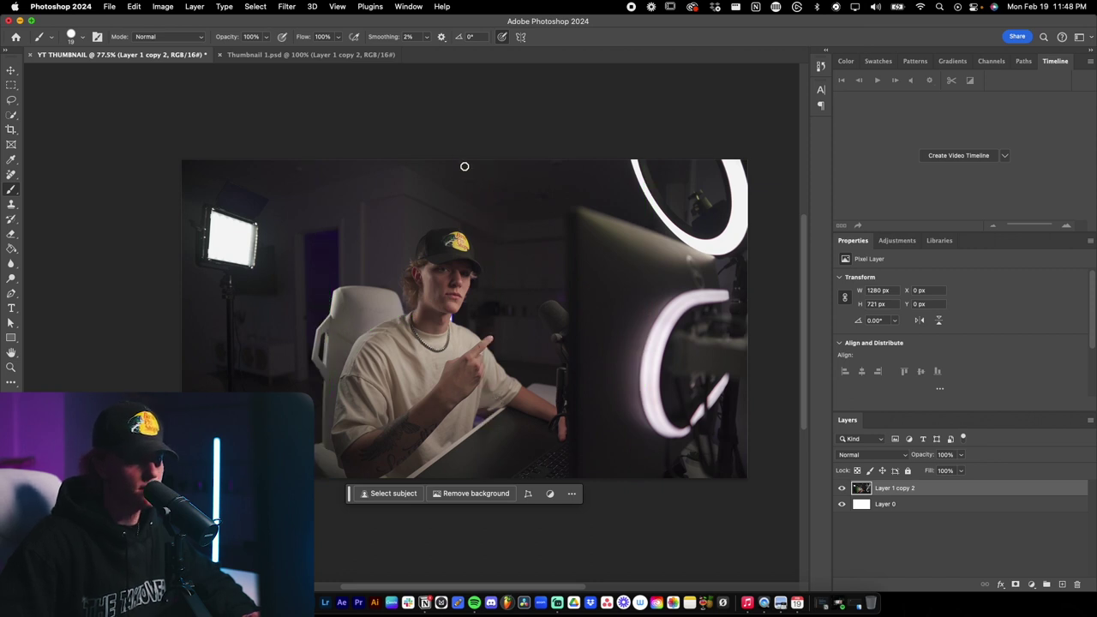
- Sketch a green centre line with a head-and-shoulders figure on it, loops on both sides and a line across the photo
left_click_drag(465, 163, 458, 476)
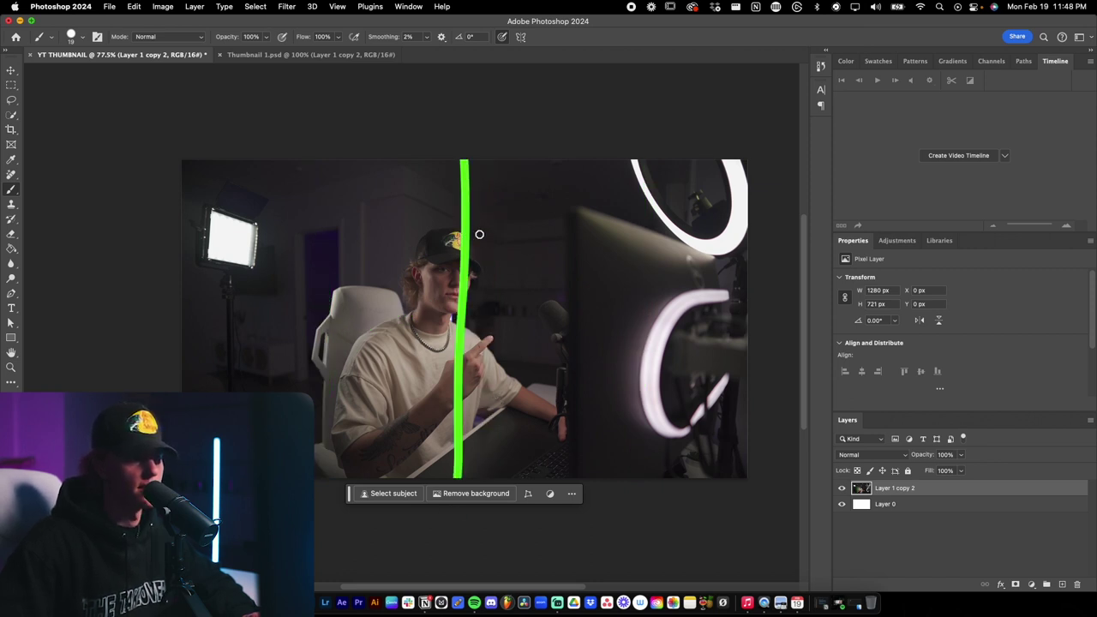
left_click_drag(467, 232, 436, 213)
left_click_drag(467, 308, 387, 476)
left_click_drag(502, 292, 561, 477)
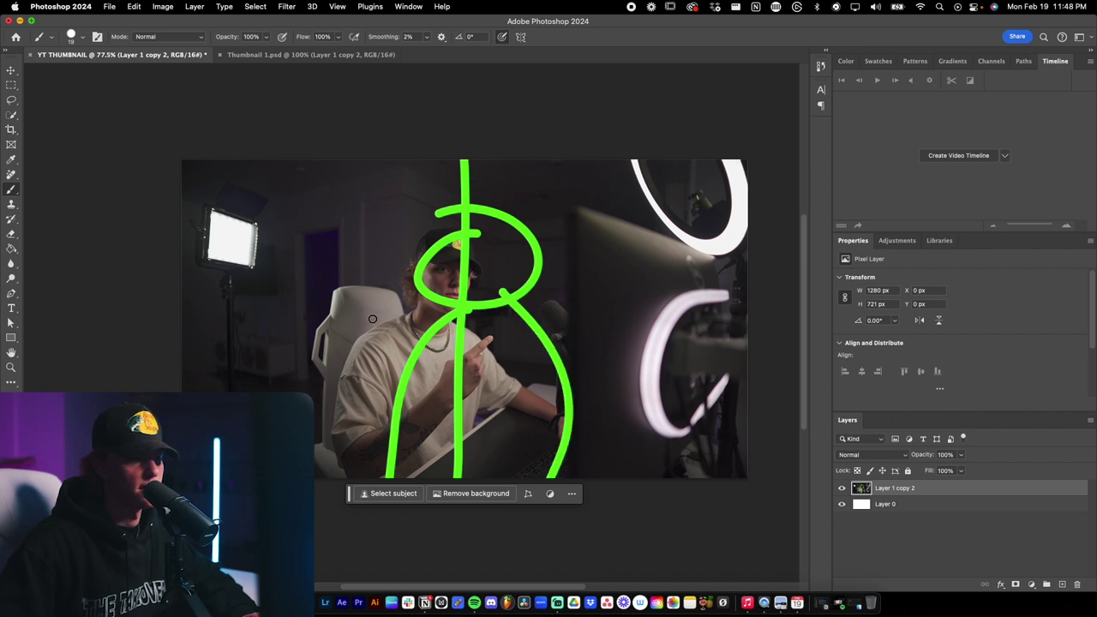
mouse_move(337, 245)
left_mouse_down()
mouse_move(323, 321)
mouse_move(335, 259)
mouse_move(357, 276)
mouse_move(420, 216)
left_mouse_up()
left_click_drag(607, 214, 610, 207)
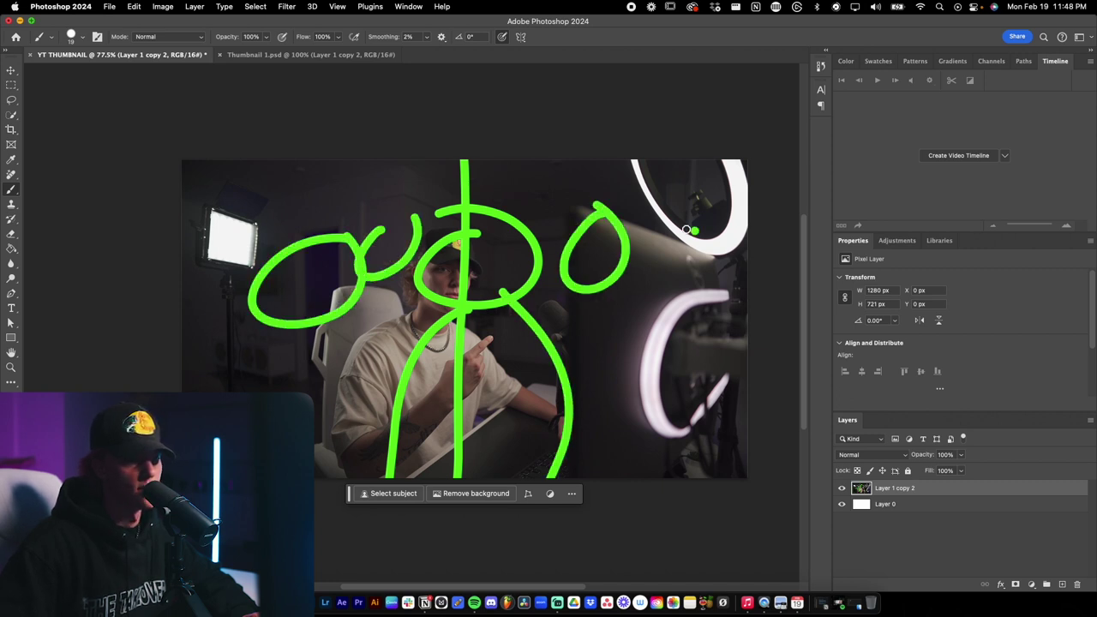
left_click_drag(687, 229, 749, 301)
left_click_drag(253, 332, 749, 310)
- Undo all the strokes of the centred figure sketch
key("super+z")
key("super+z")
key("super+z")
key("super+z")
key("super+z")
key("super+z")
key("super+z")
key("super+z")
key("super+z")
key("super+z")
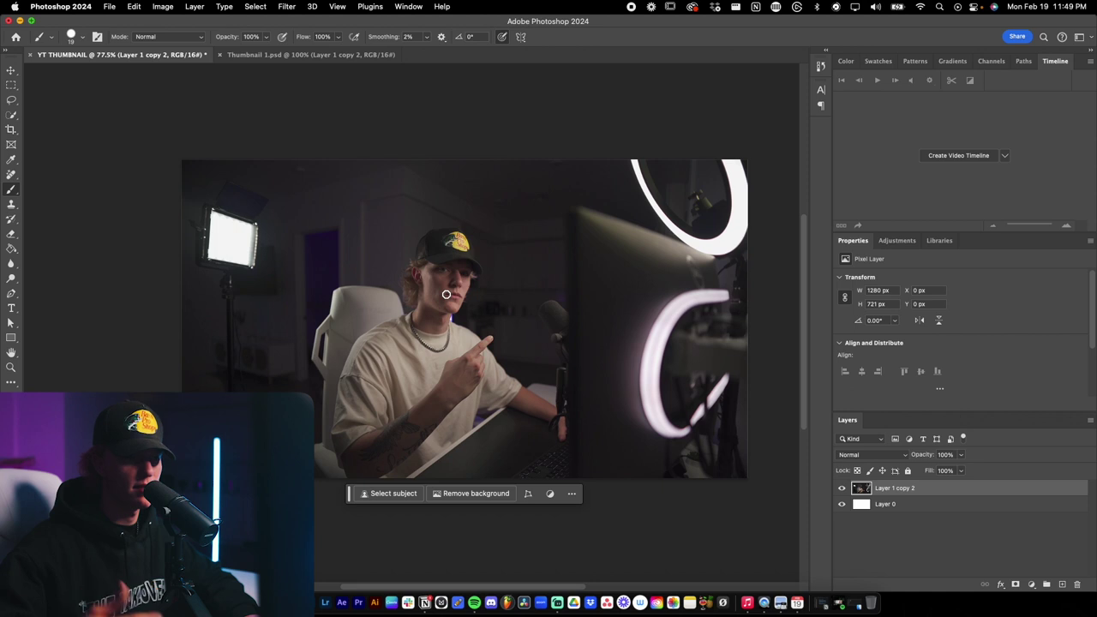
- Paint a green vertical line beside the chair and circle the area right of the subject, and undo these strokes
left_click_drag(314, 241, 319, 480)
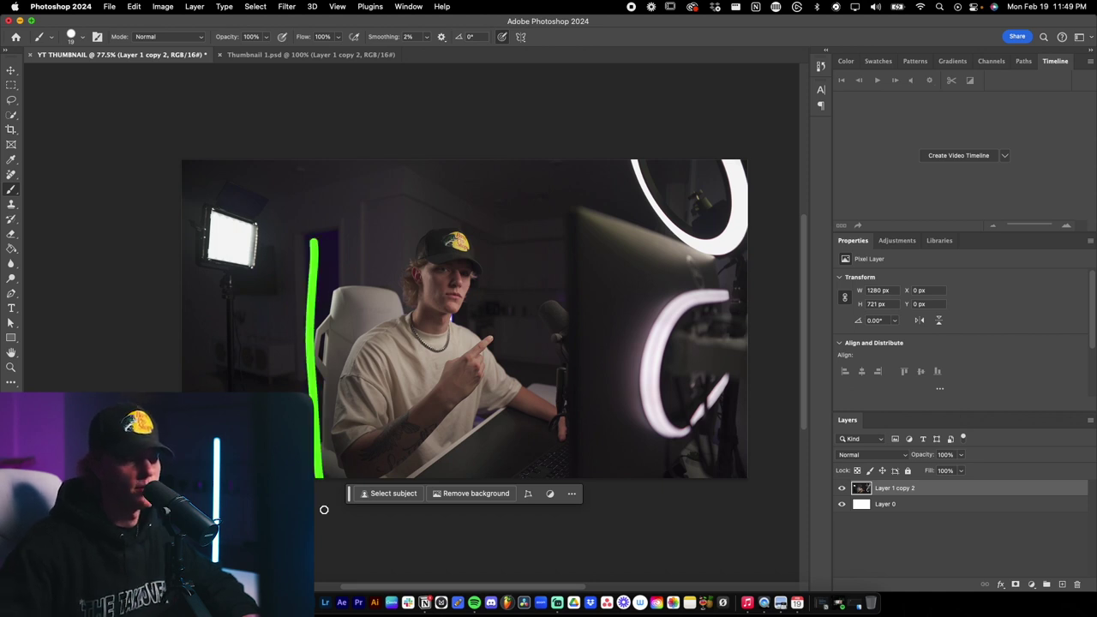
mouse_move(600, 215)
left_mouse_down()
mouse_move(485, 222)
mouse_move(678, 367)
mouse_move(531, 248)
mouse_move(510, 296)
mouse_move(738, 266)
left_mouse_up()
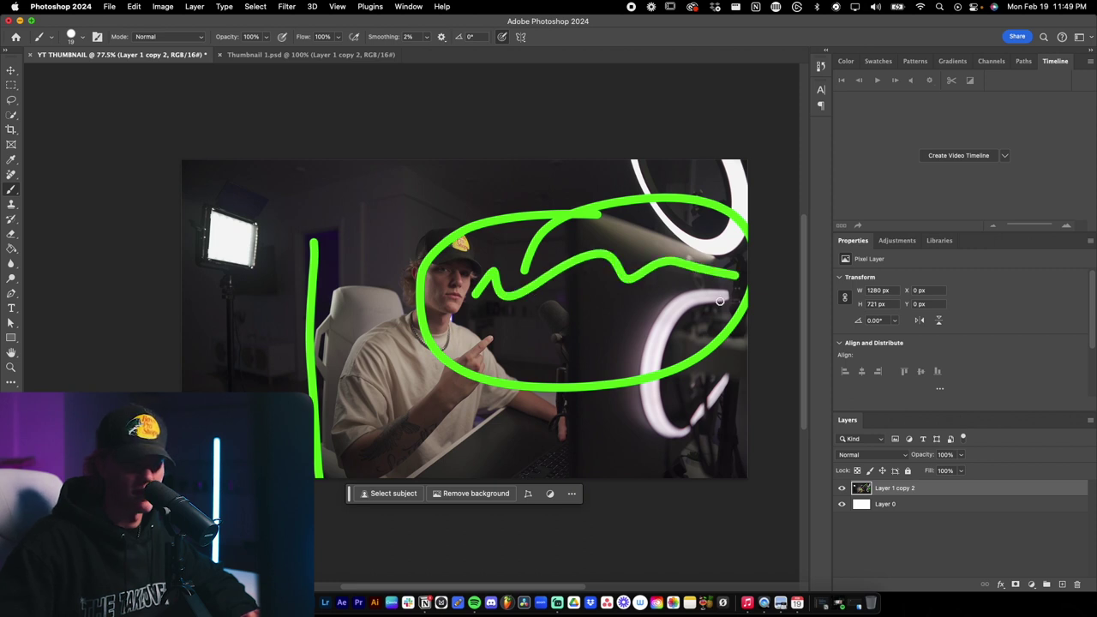
key("super+z")
key("super+z")
key("super+z")
key("super+z")
key("super+z")
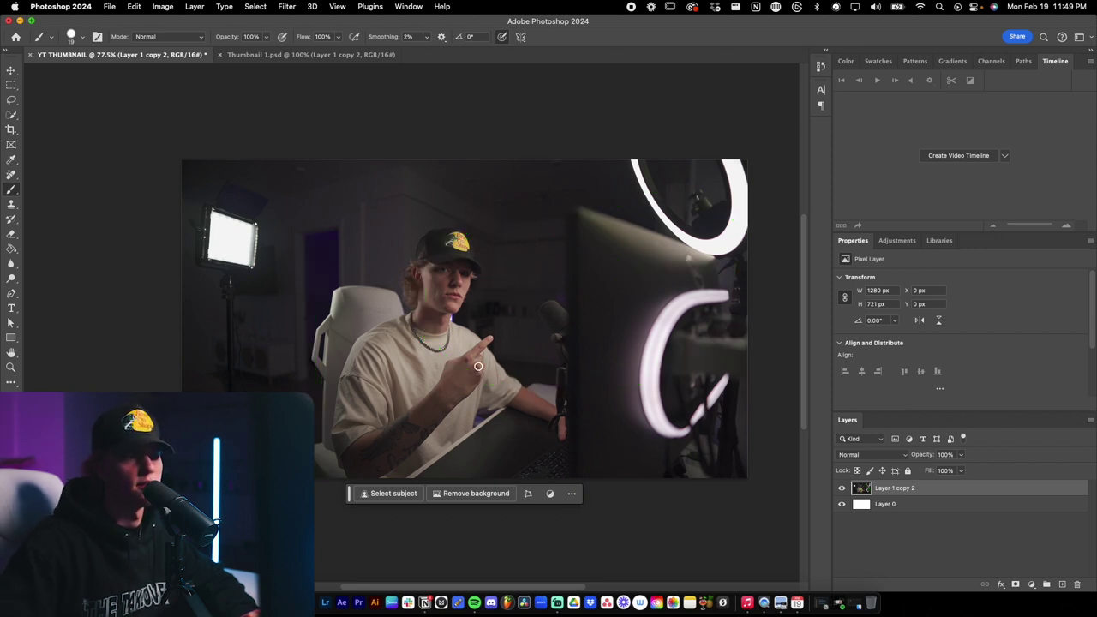
- Enlarge the photo layer to about 2630 × 1482 px, framing the subject left of centre, and duplicate the layer
left_click(935, 495, "super")
left_click(935, 496)
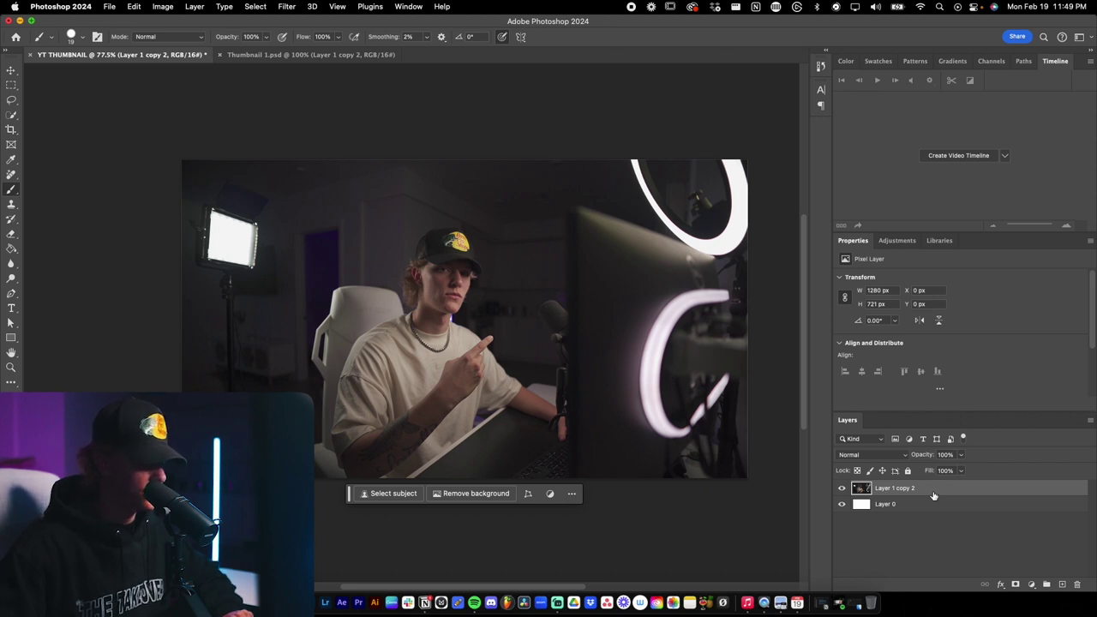
key("super+t")
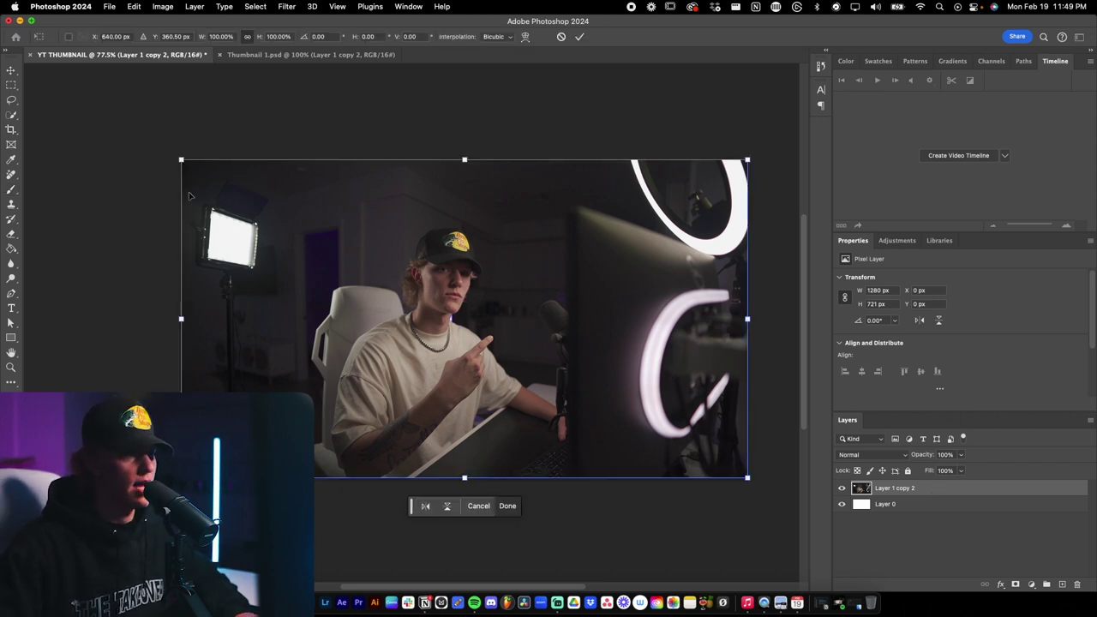
left_click_drag(181, 160, 65, 95)
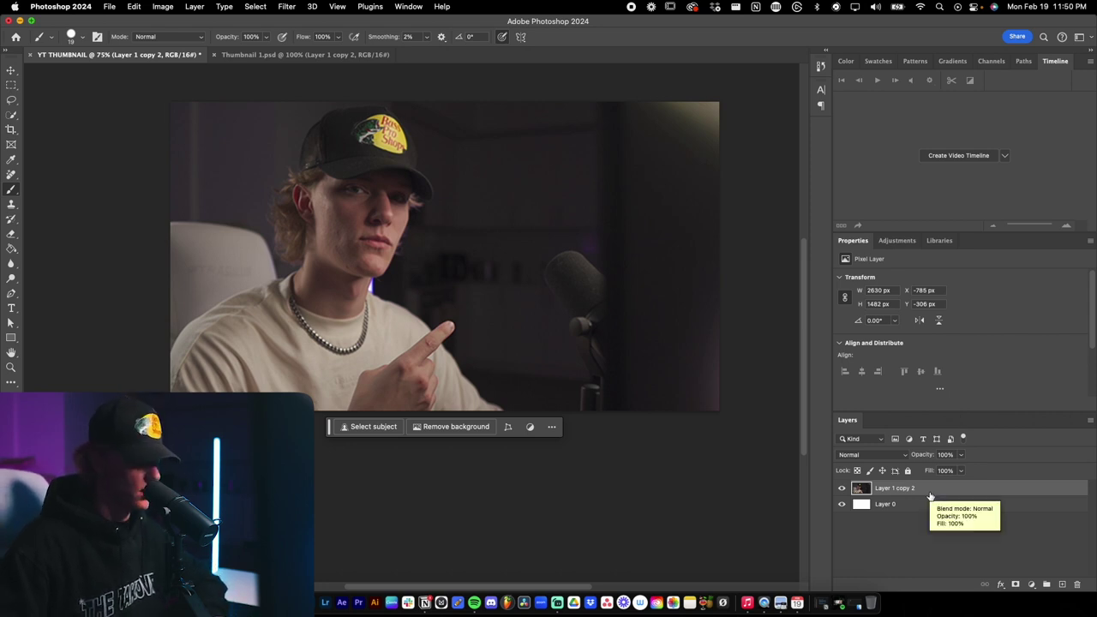
key("super+j")
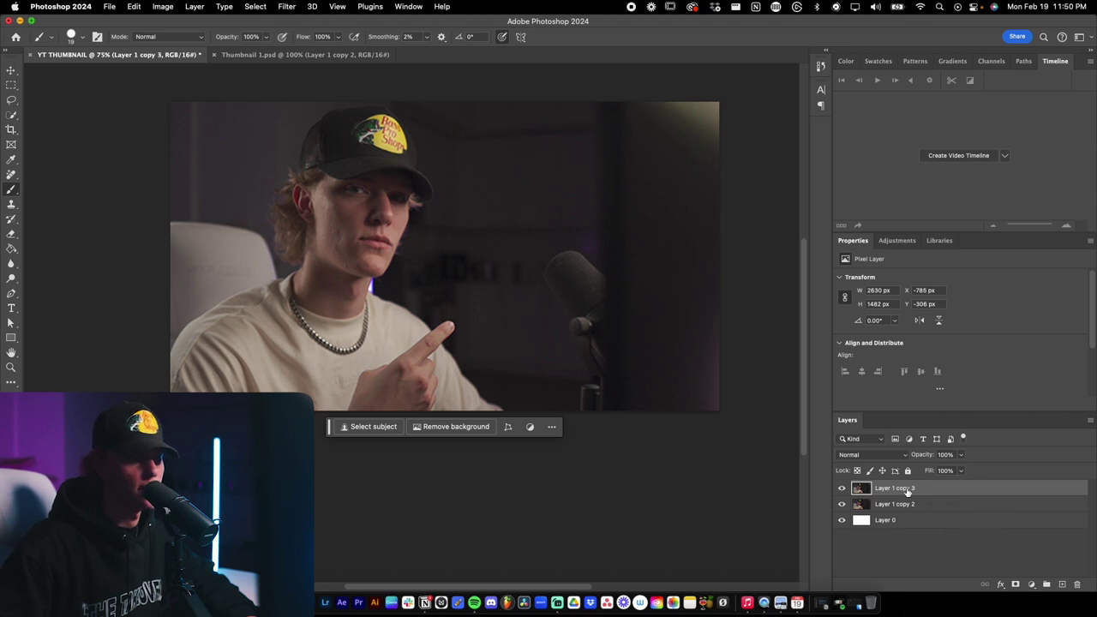
- Rename the top photo layer "foregrund" and the photo layer below it "background"
type("fore")
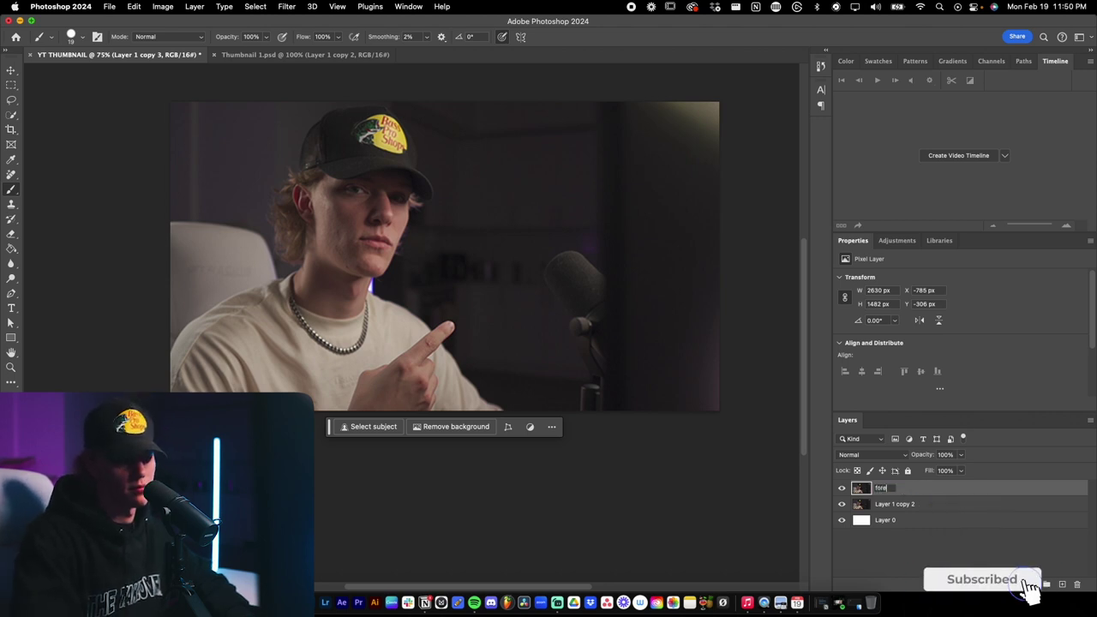
type("grund")
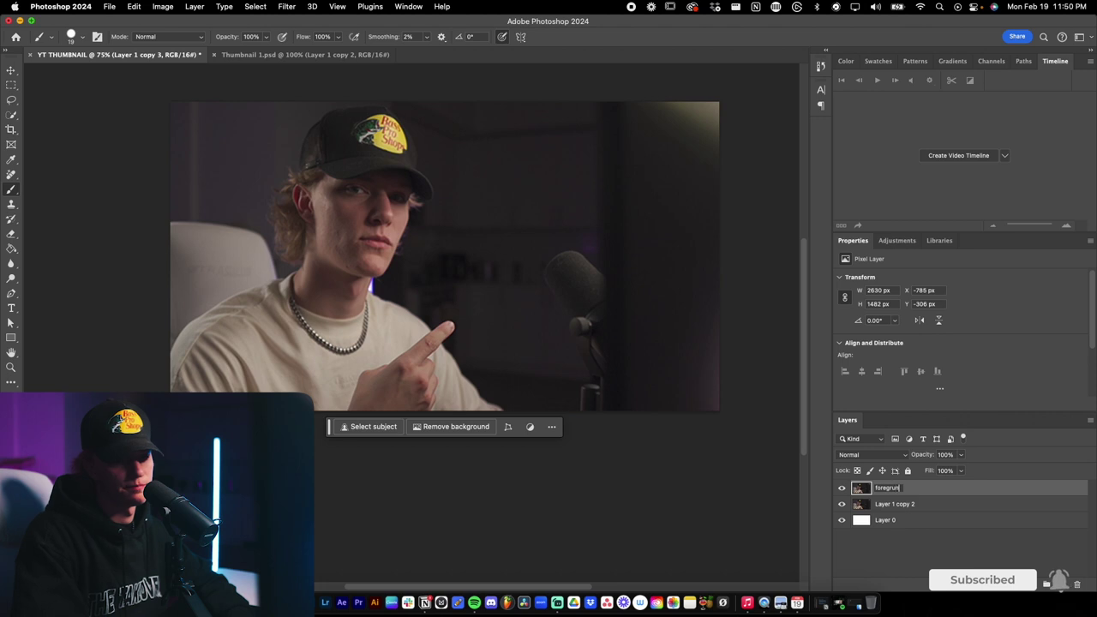
key("Return")
right_click(924, 504)
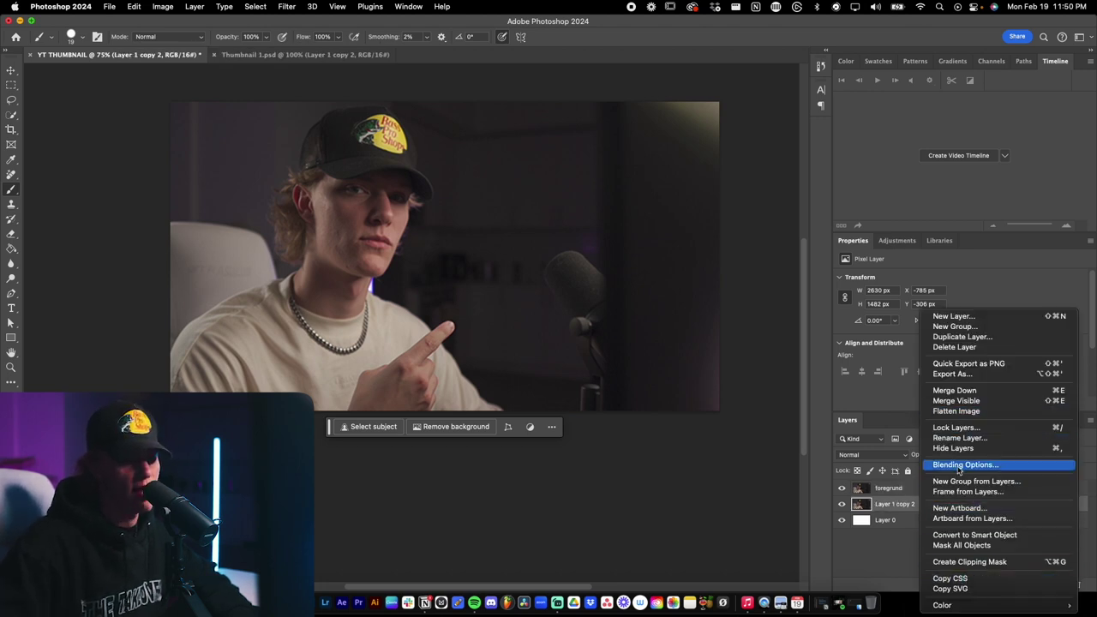
left_click(962, 440)
type("background")
key("Return")
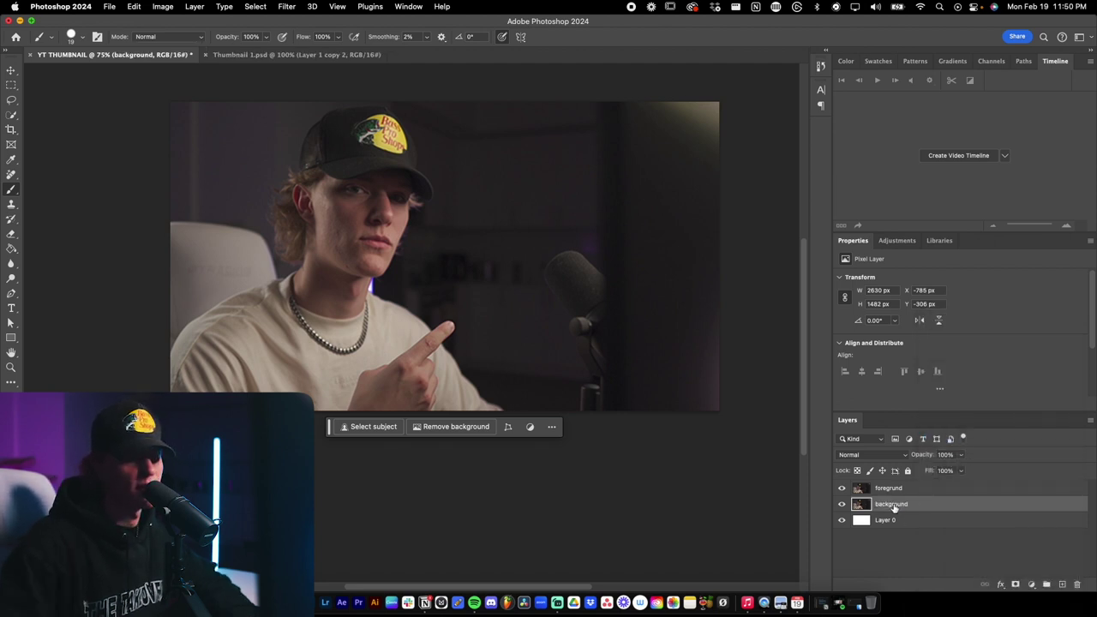
- Mask the foregrund layer to the subject using Select Subject, and hide the background layer
left_click(894, 492)
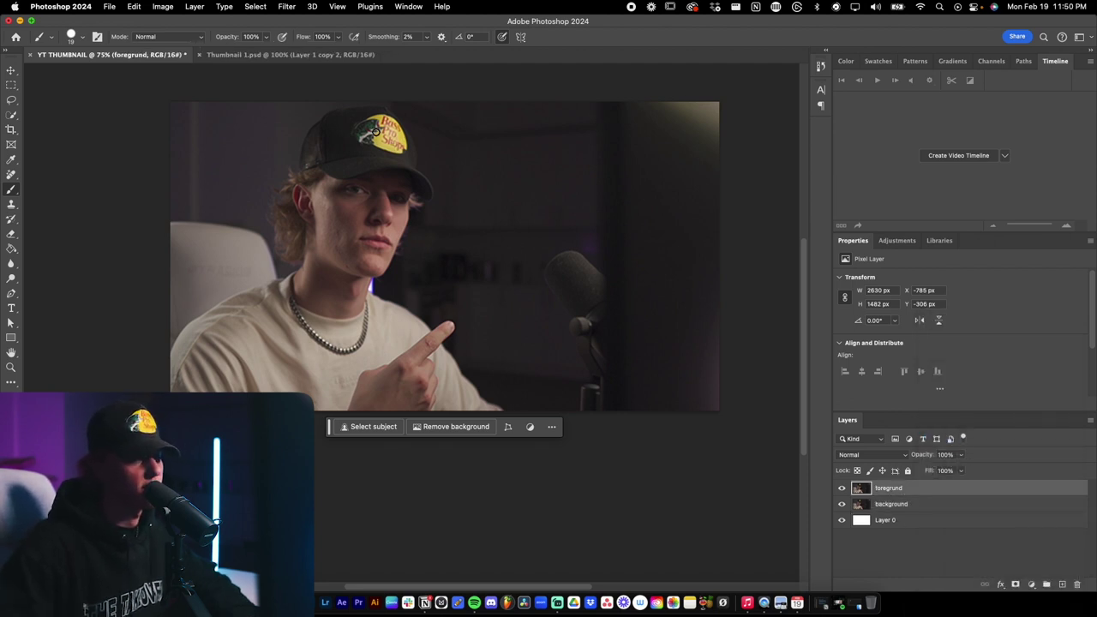
left_click(254, 7)
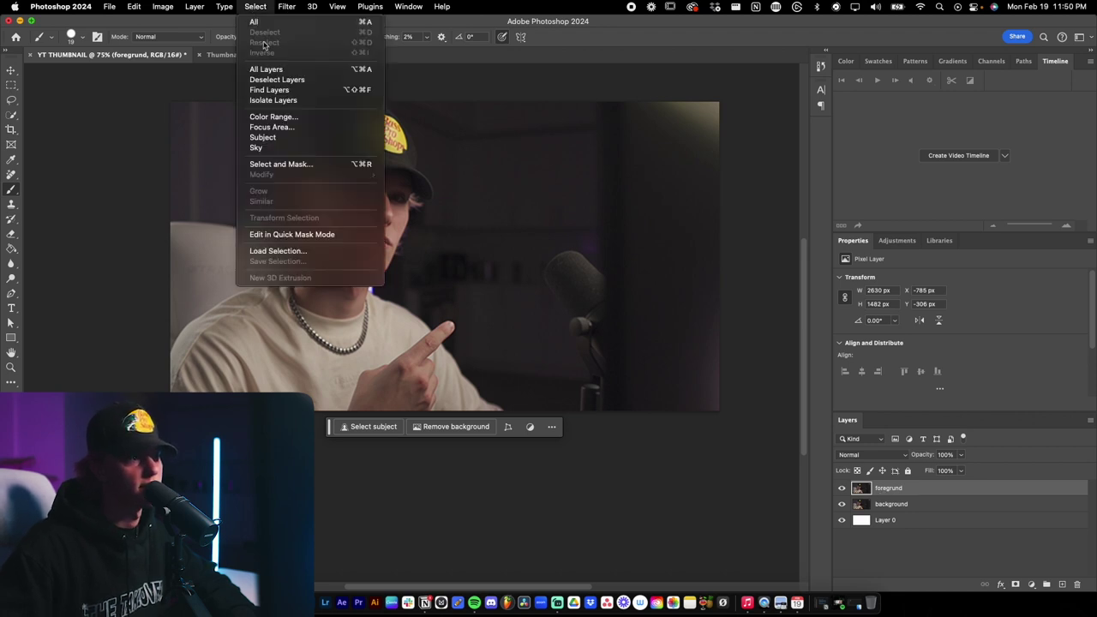
left_click(273, 138)
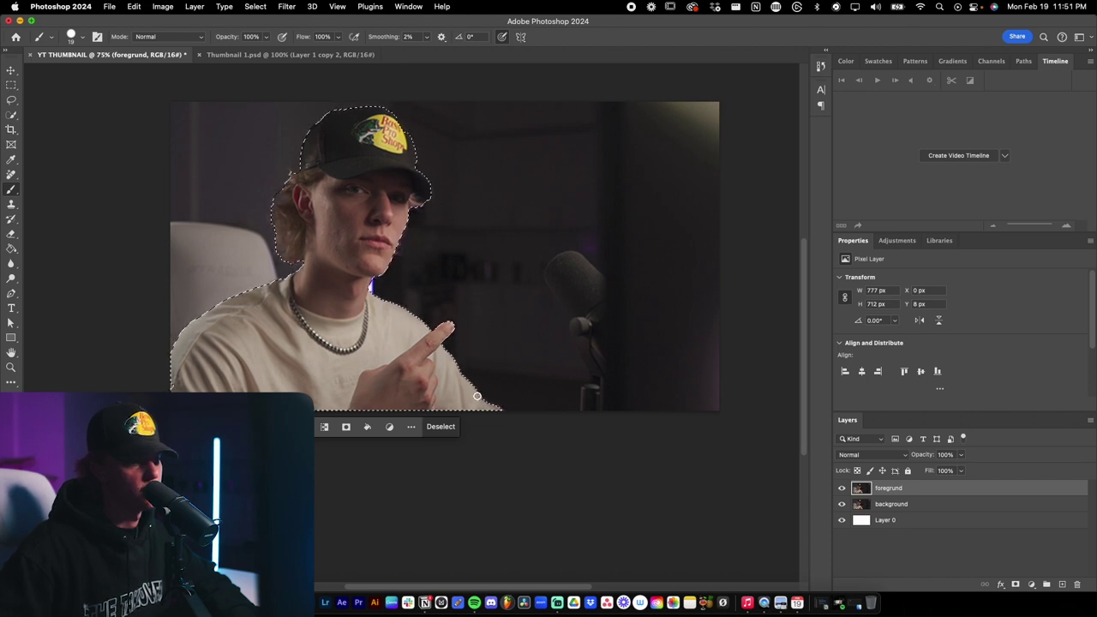
left_click(347, 428)
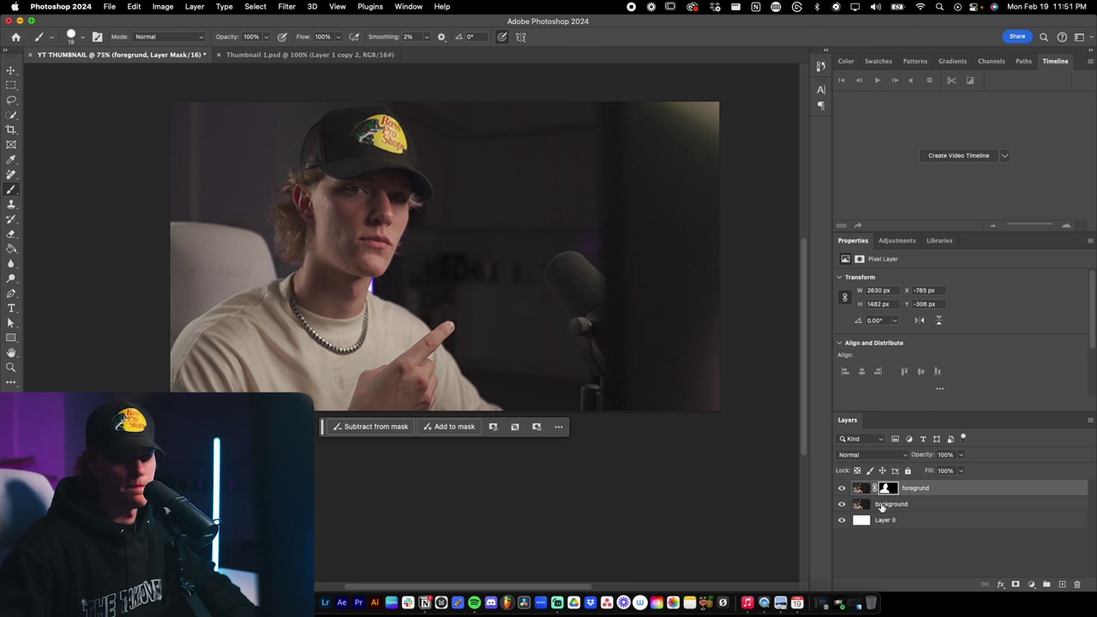
left_click(842, 504)
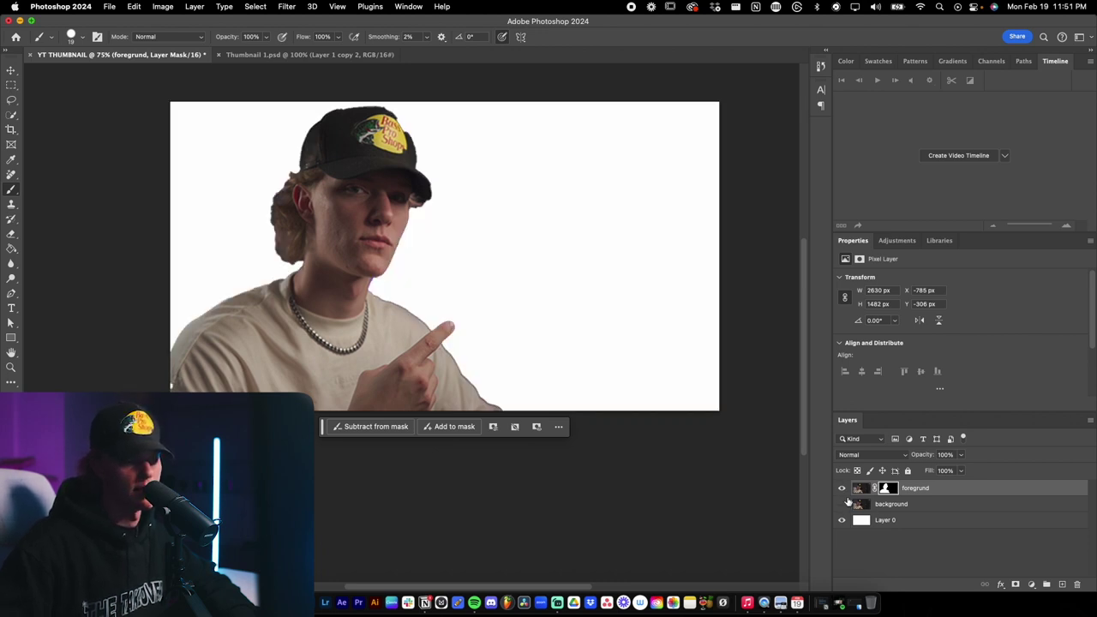
- Open the foregrund layer's mask in Select and Mask and subtract the stray backdrop patch beside the hair above the ear
left_click(860, 488)
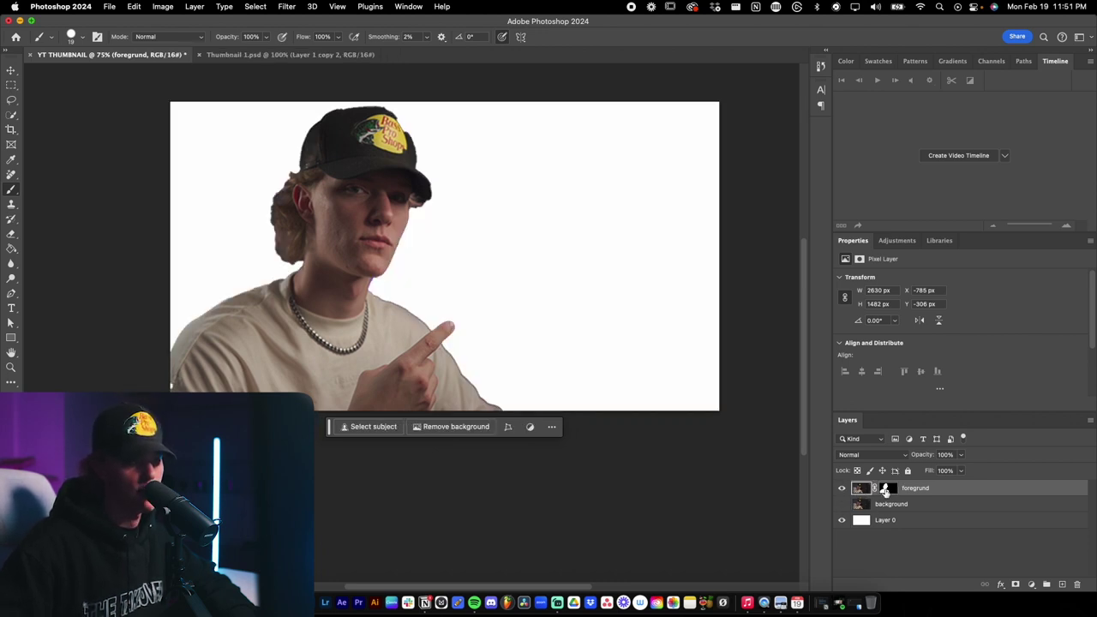
left_click(887, 488)
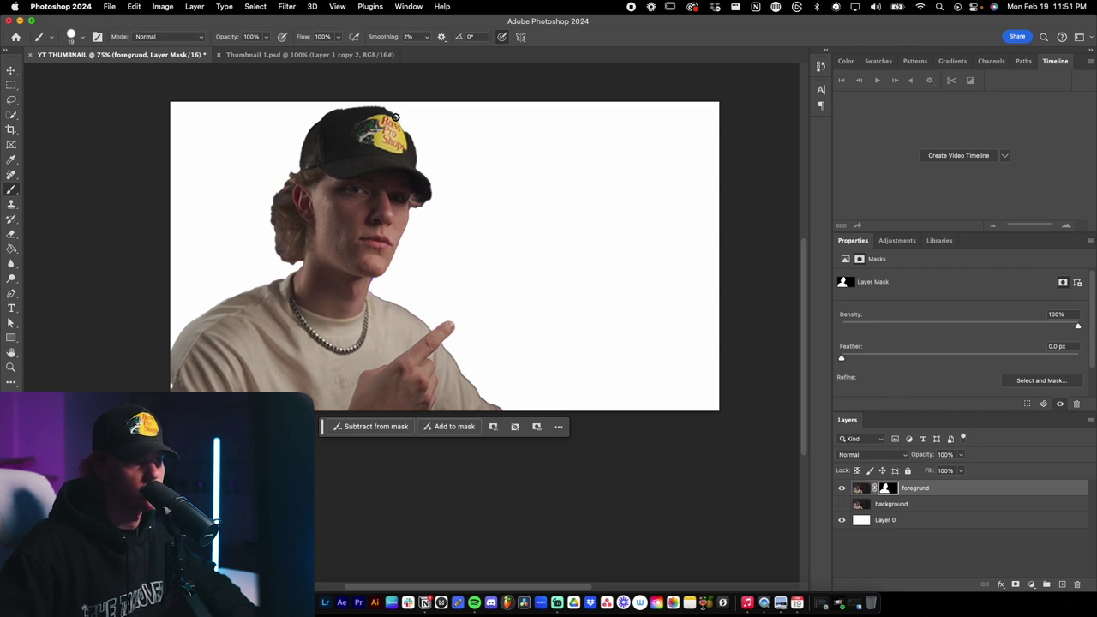
left_click(1039, 381)
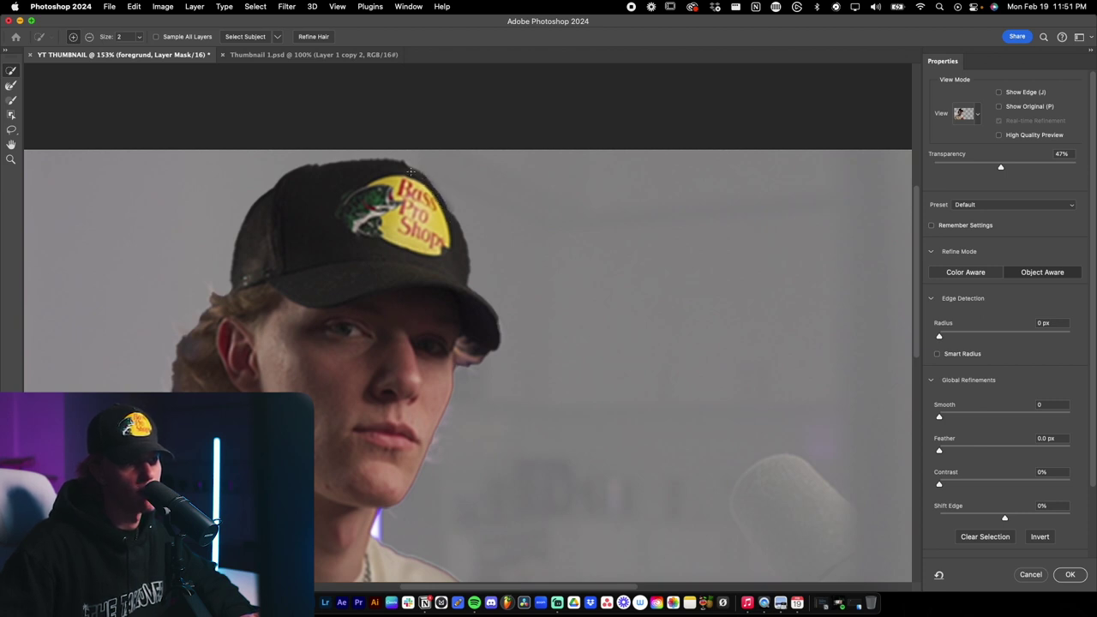
scroll(463, 221, "down", 3)
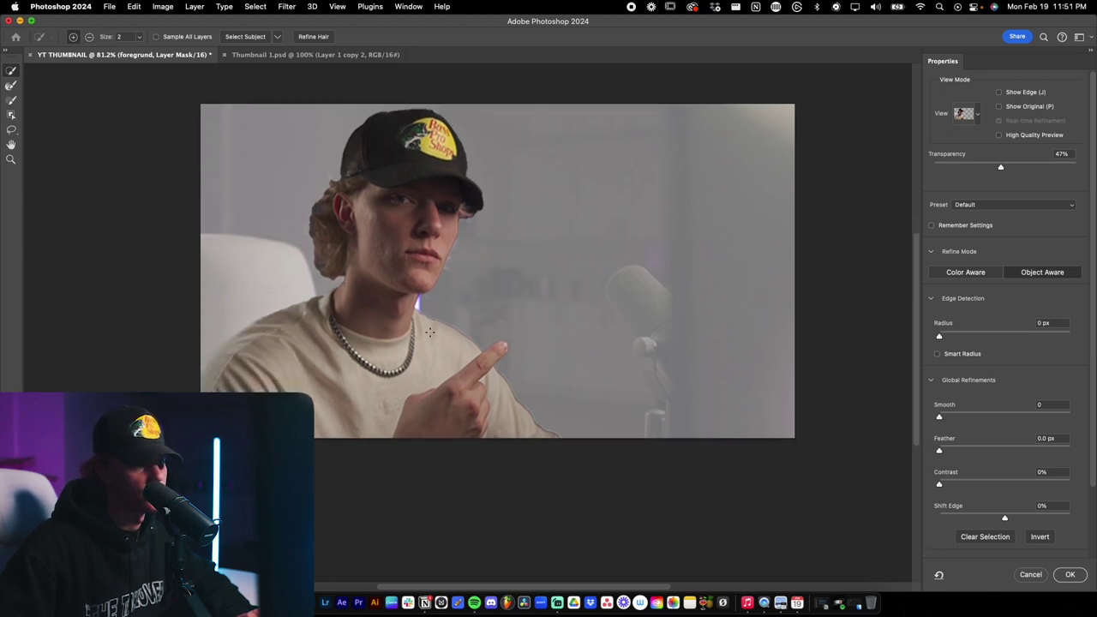
scroll(429, 324, "up", 5)
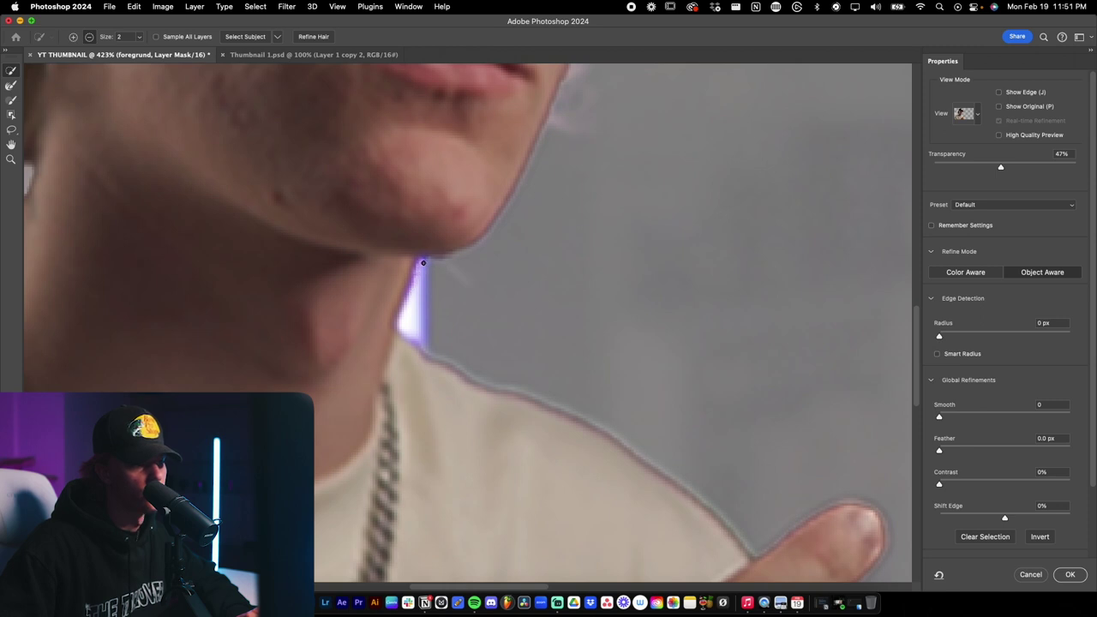
key("alt")
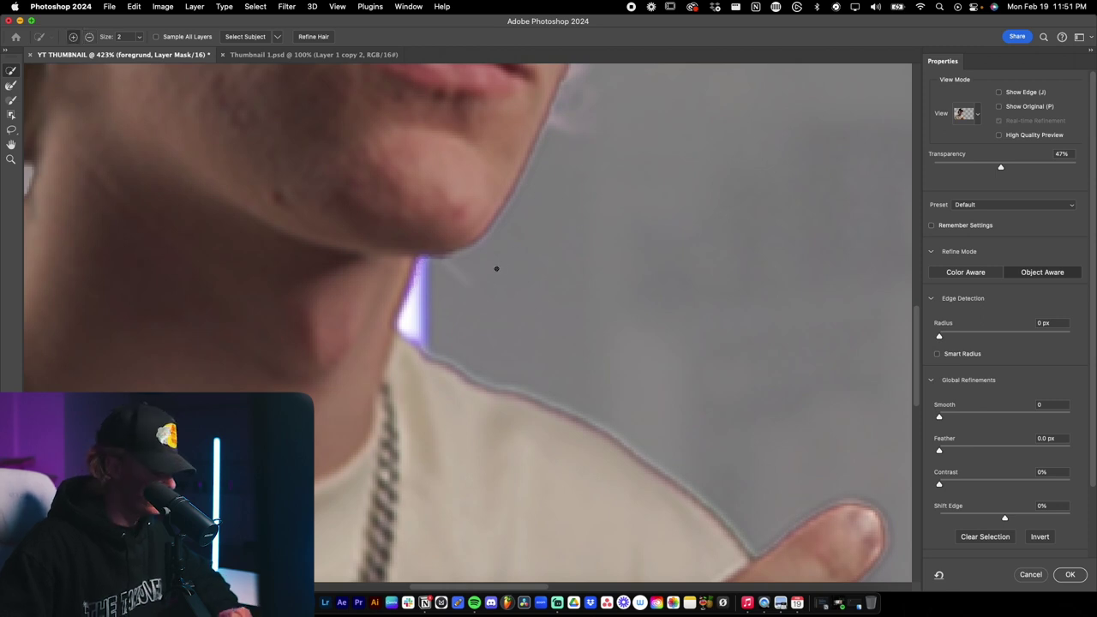
key("alt")
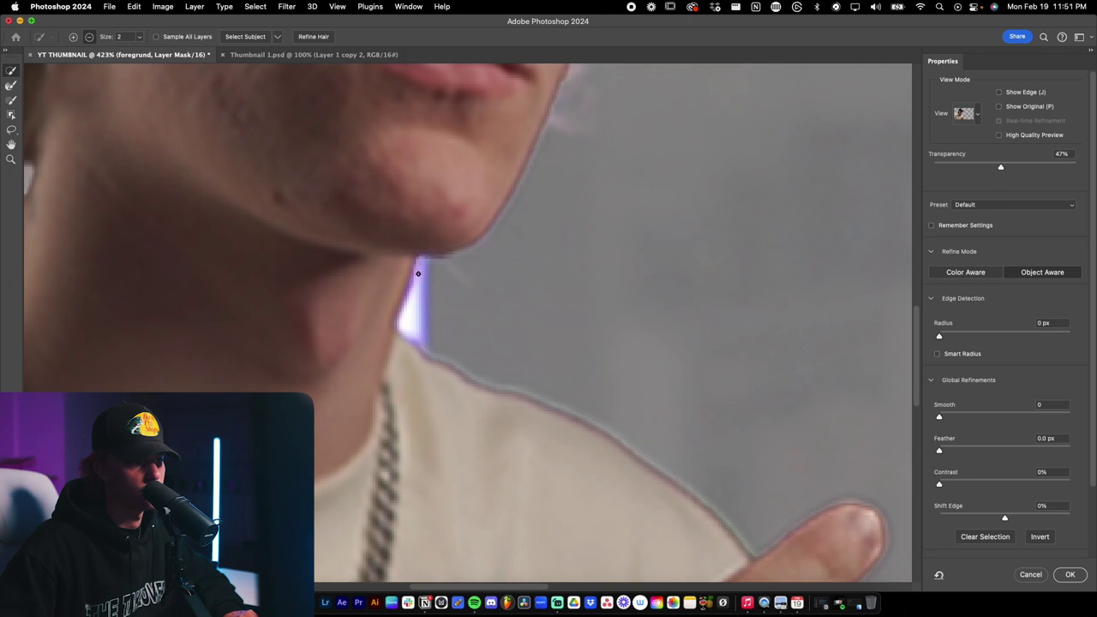
scroll(404, 321, "down", 5)
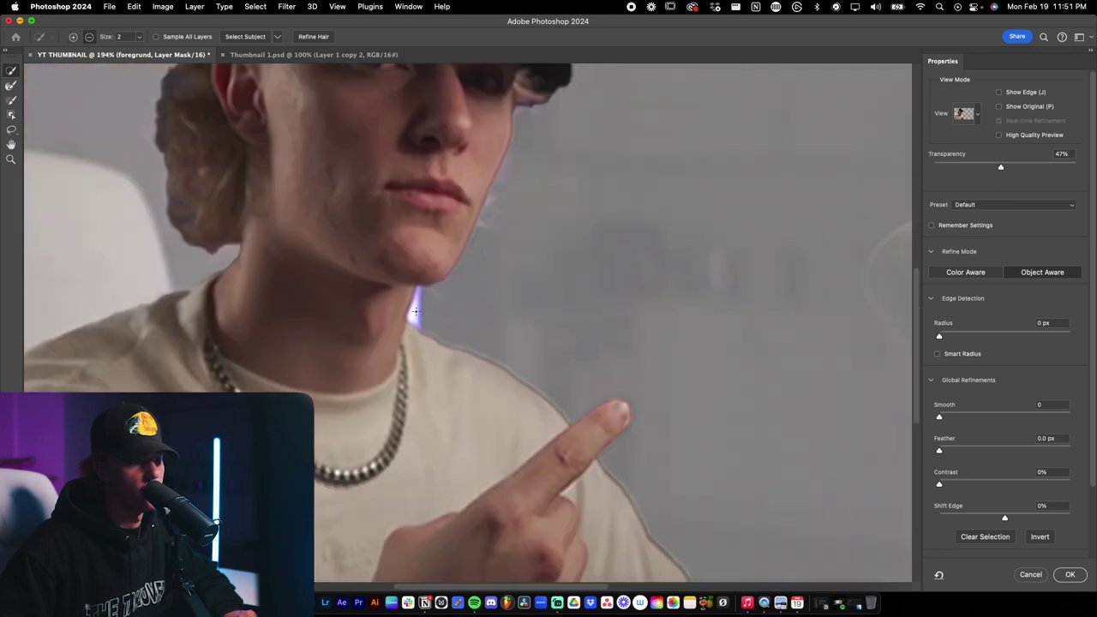
scroll(488, 348, "down", 3)
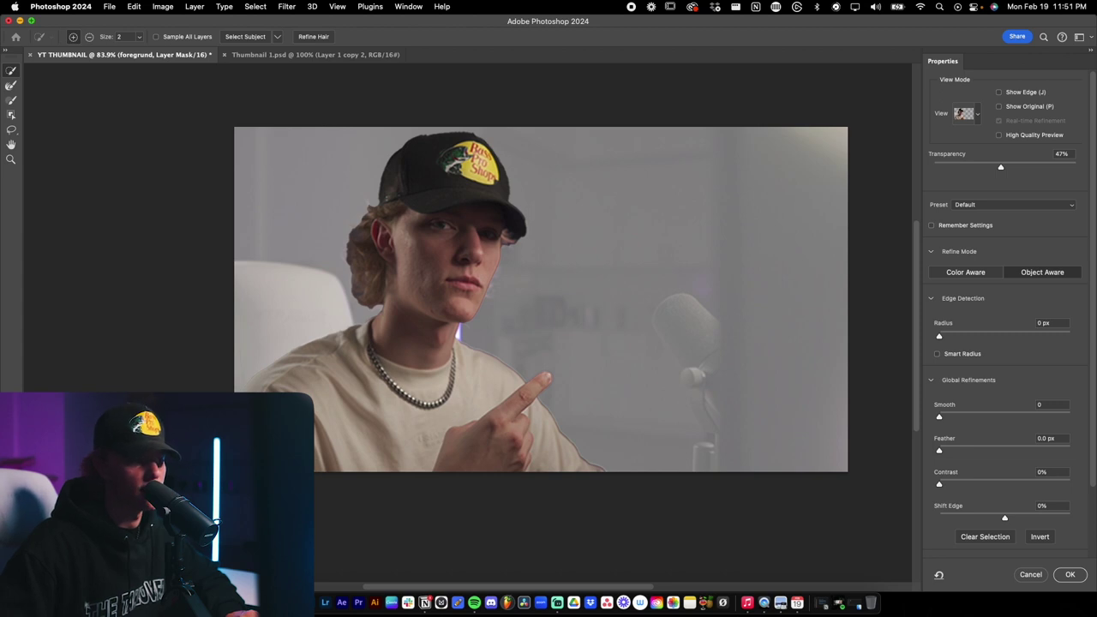
scroll(364, 219, "up", 5)
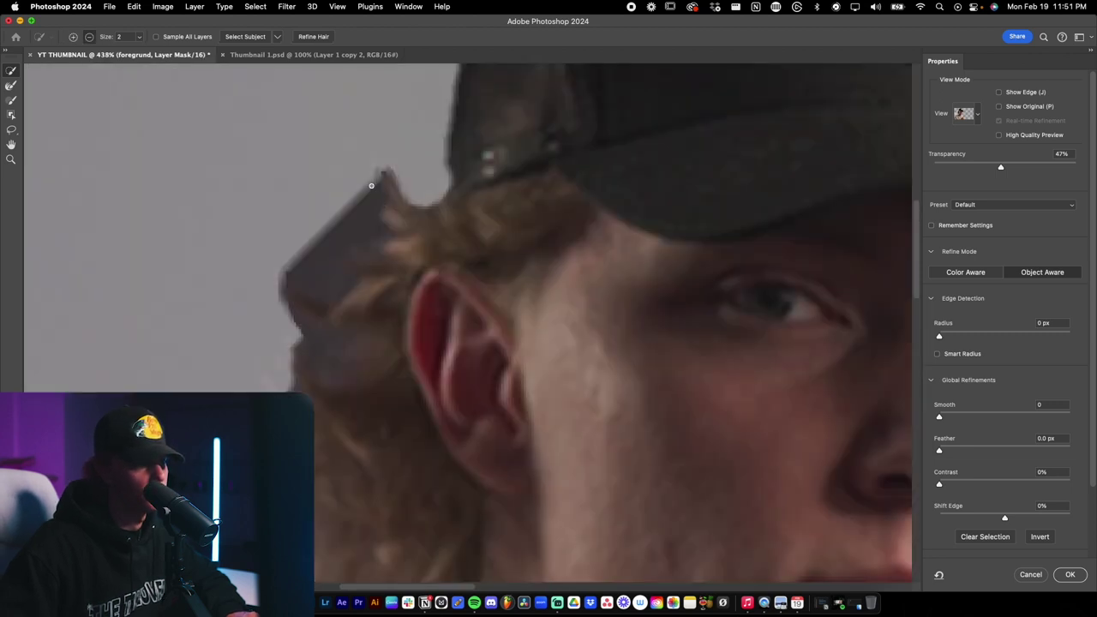
mouse_move(380, 176)
left_mouse_down()
mouse_move(368, 247)
mouse_move(354, 239)
mouse_move(330, 265)
mouse_move(328, 295)
mouse_move(281, 257)
mouse_move(302, 275)
left_mouse_up()
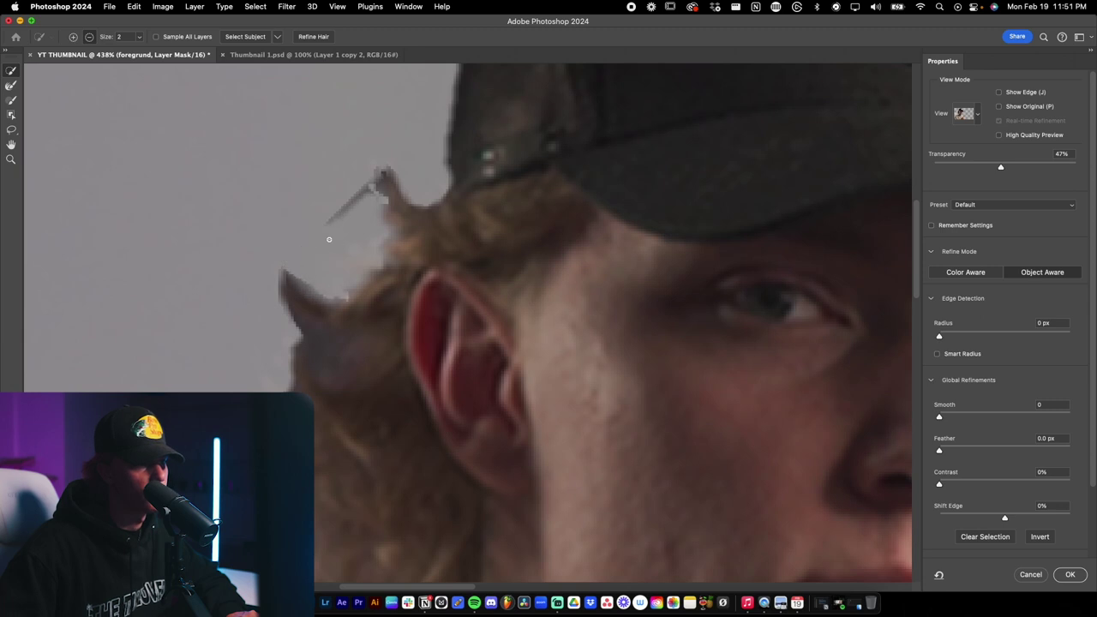
mouse_move(329, 239)
left_mouse_down()
mouse_move(346, 196)
mouse_move(327, 208)
mouse_move(340, 214)
mouse_move(366, 182)
left_mouse_up()
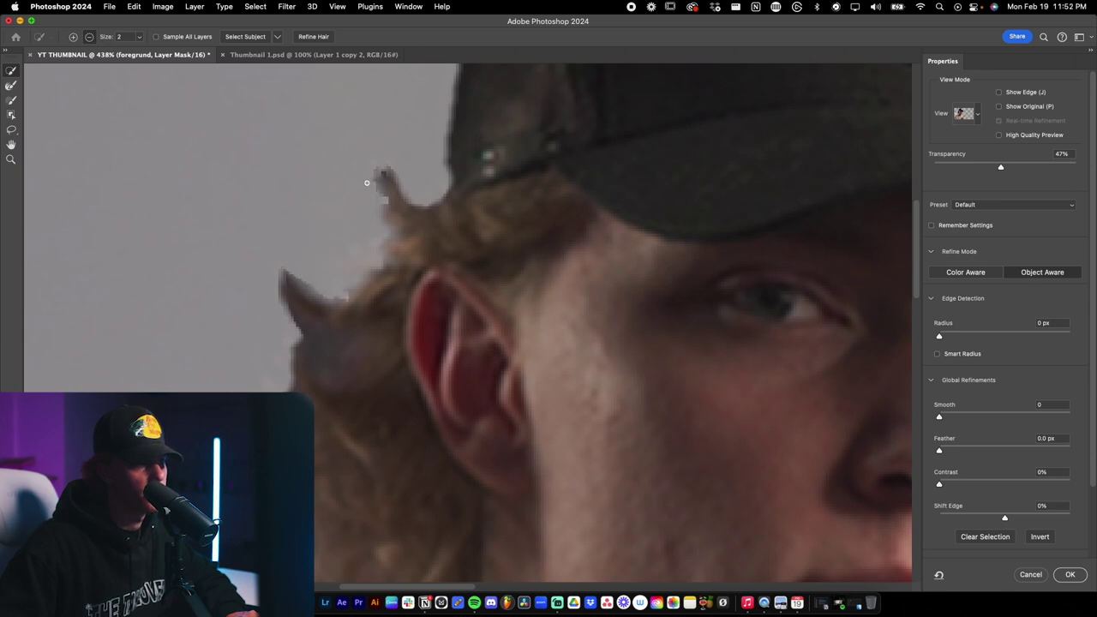
- Refine the mask edge with Smooth 22 and Shift Edge -7%, and apply the refinement
key("super+0")
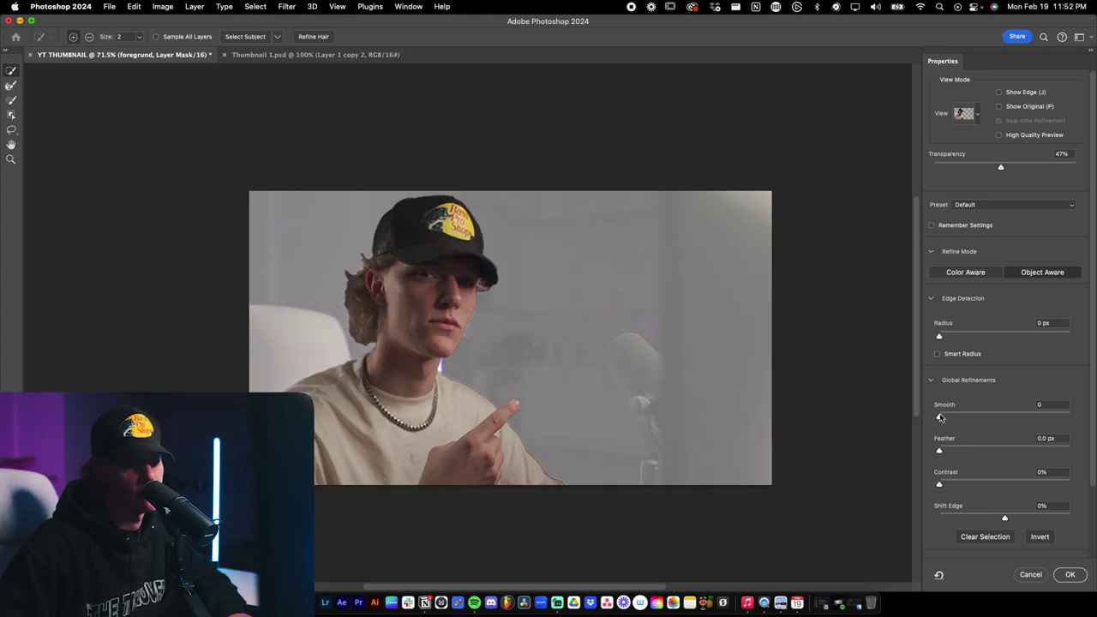
left_click_drag(943, 417, 969, 418)
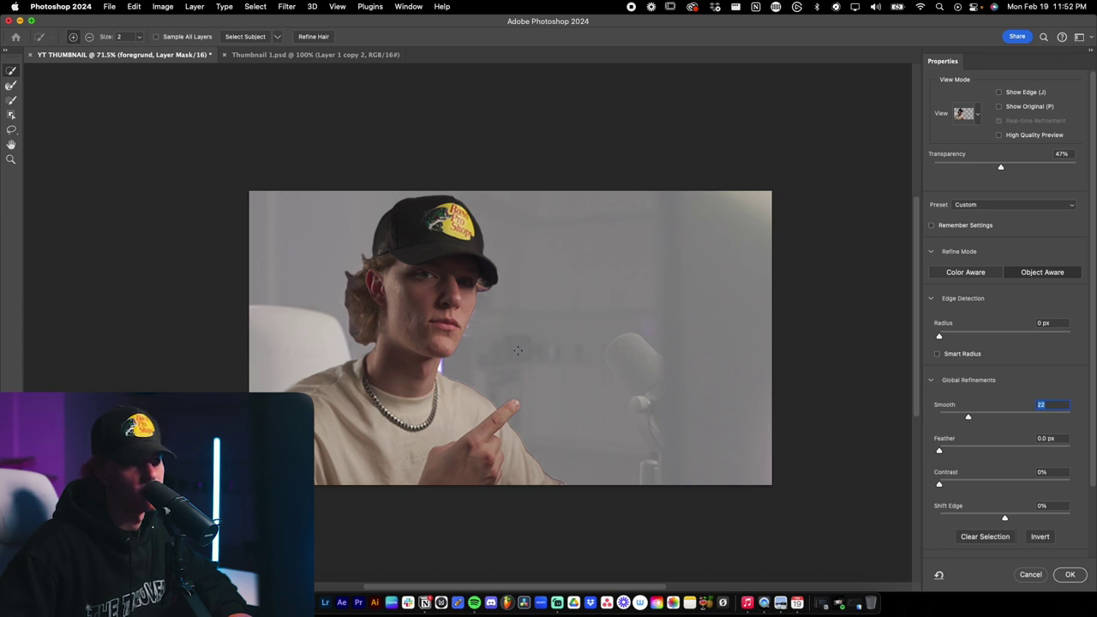
left_click_drag(1007, 518, 1005, 519)
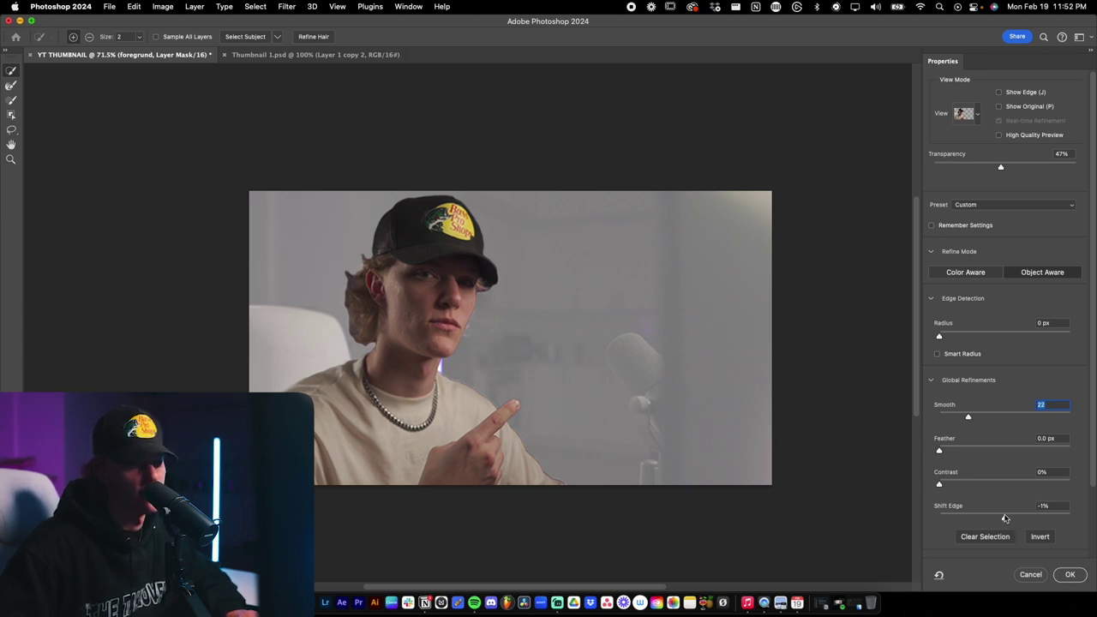
left_click(1001, 517)
scroll(487, 324, "up", 5)
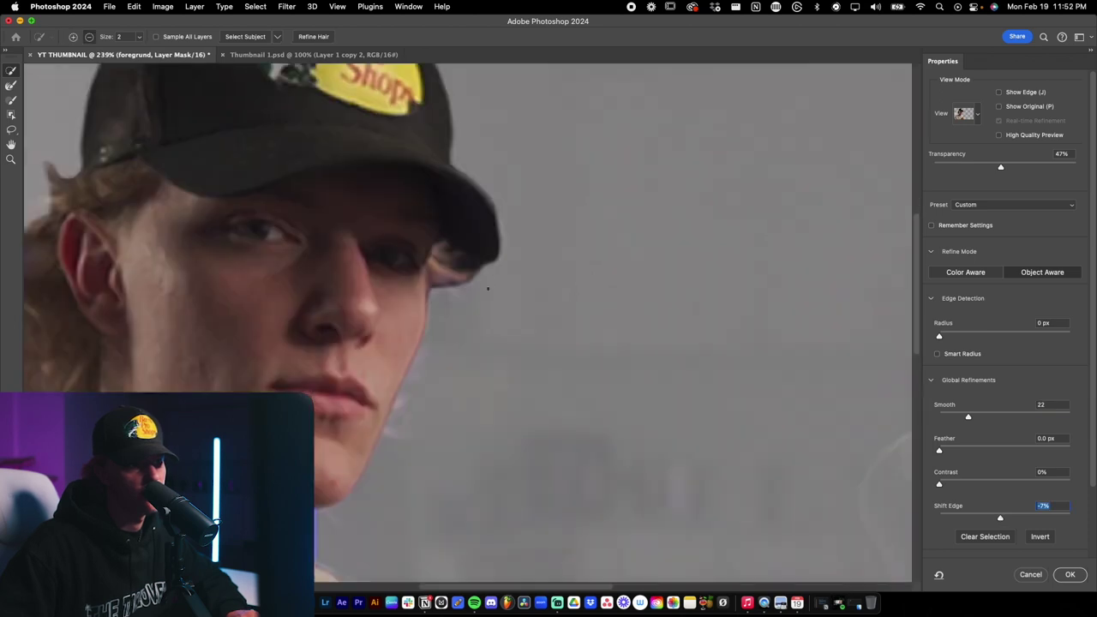
scroll(469, 238, "down", 5)
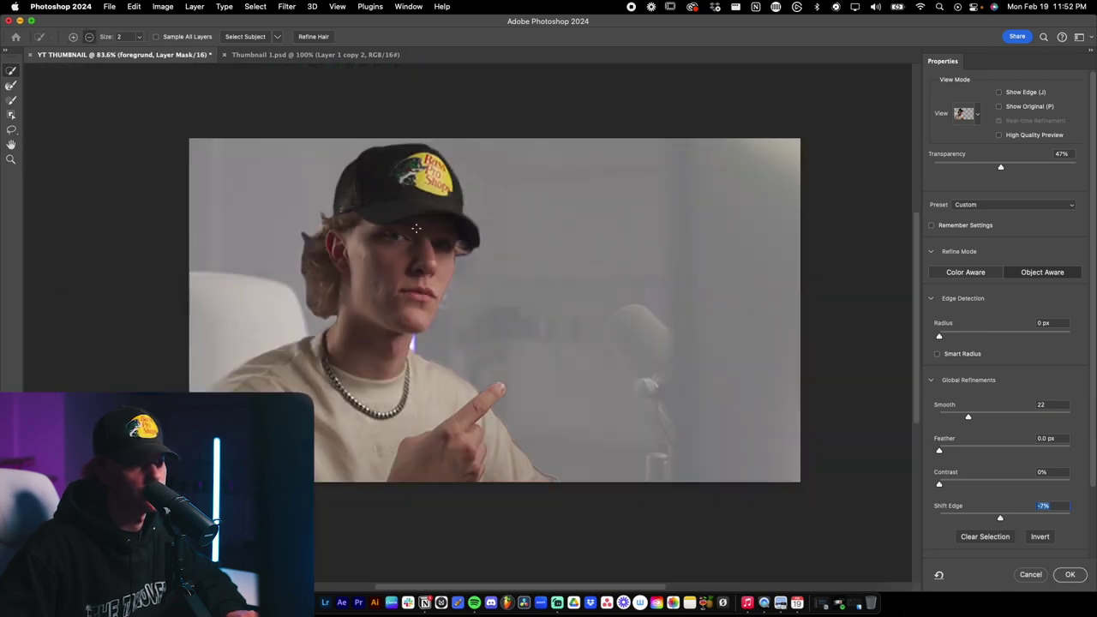
key("Return")
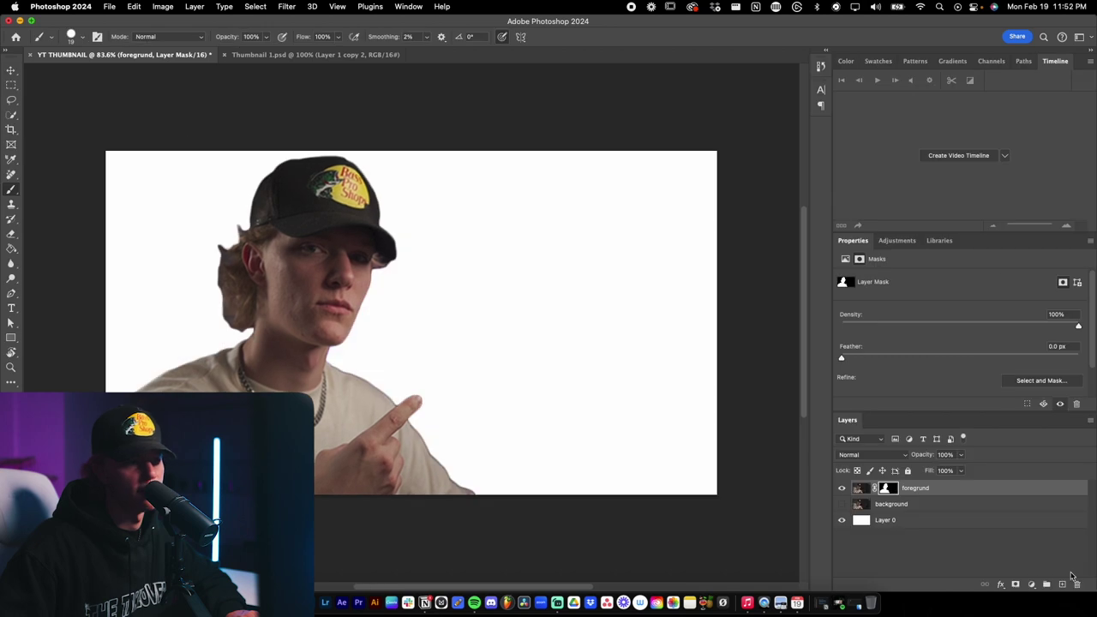
- Make the background layer visible again behind the cut-out subject
scroll(480, 390, "down", 3)
scroll(439, 381, "up", 2)
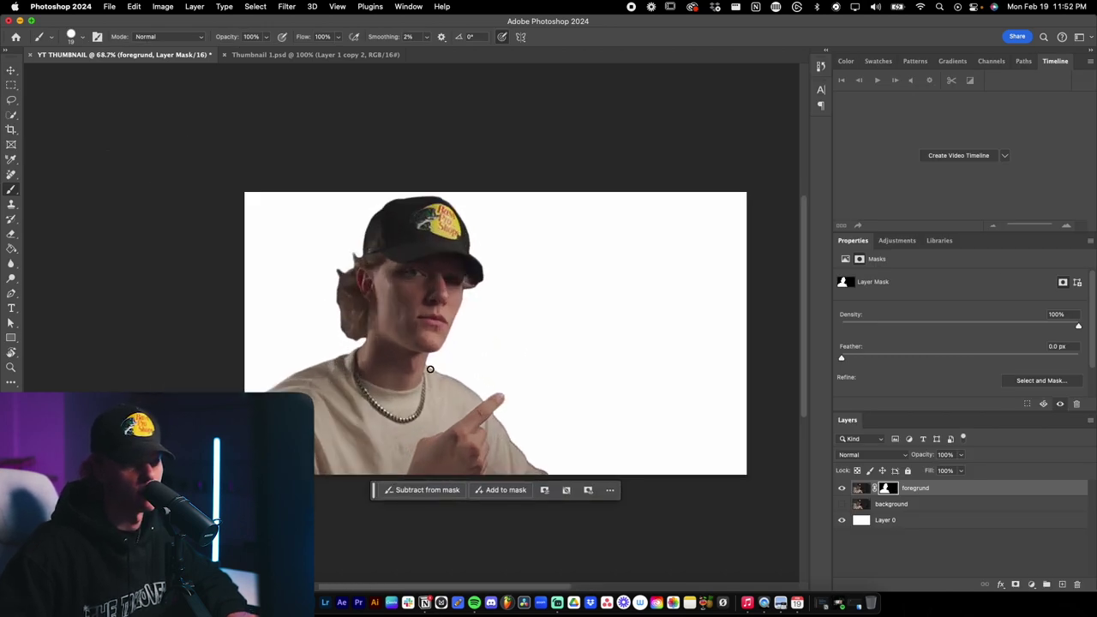
left_click(841, 504)
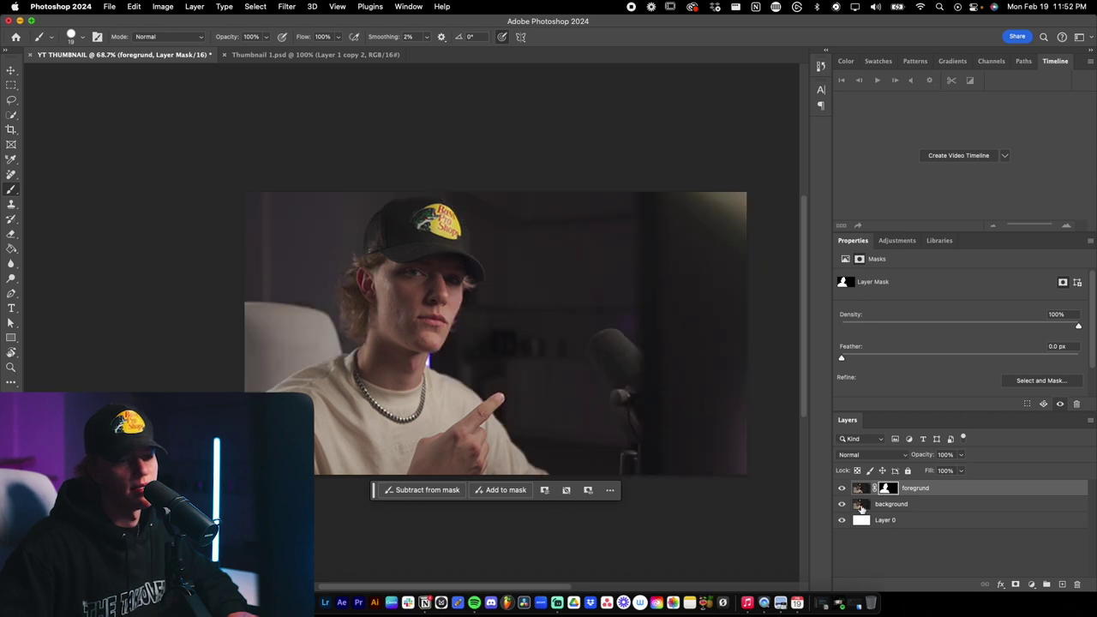
- Add a Hue/Saturation adjustment with Saturation -100 above the background layer and clip it to that layer
left_click(904, 505)
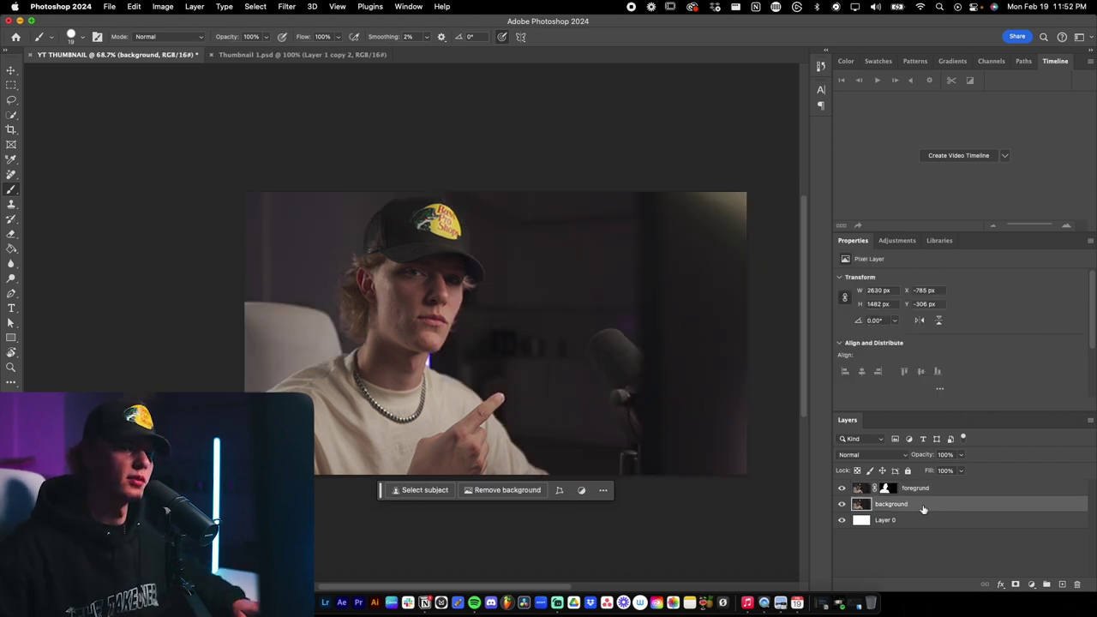
left_click(890, 243)
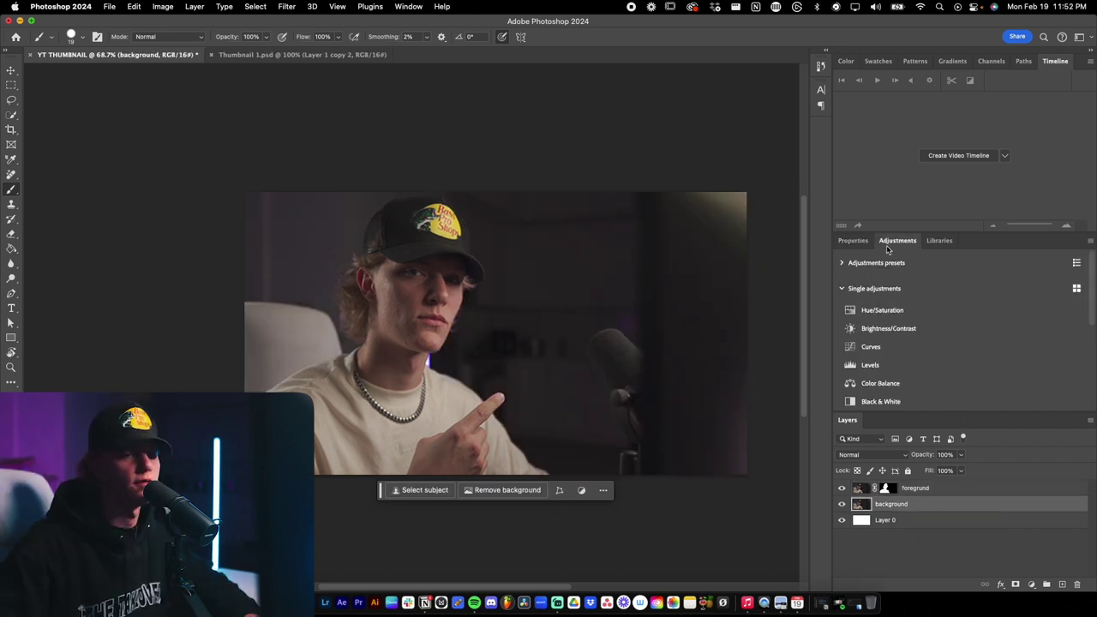
left_click(884, 311)
left_click_drag(960, 343, 827, 342)
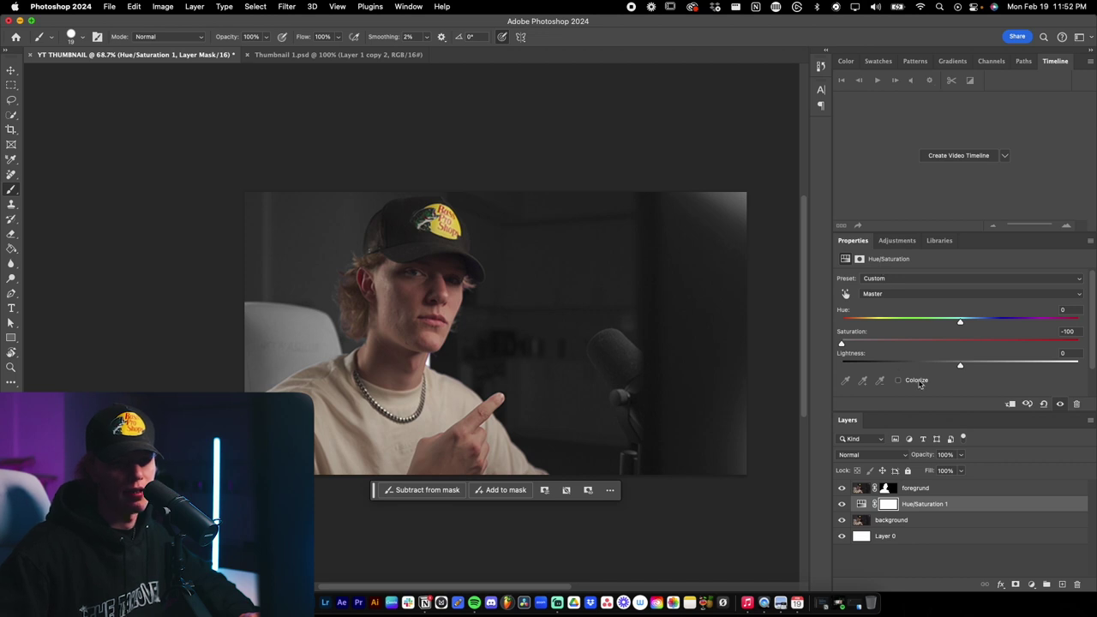
left_click(924, 509)
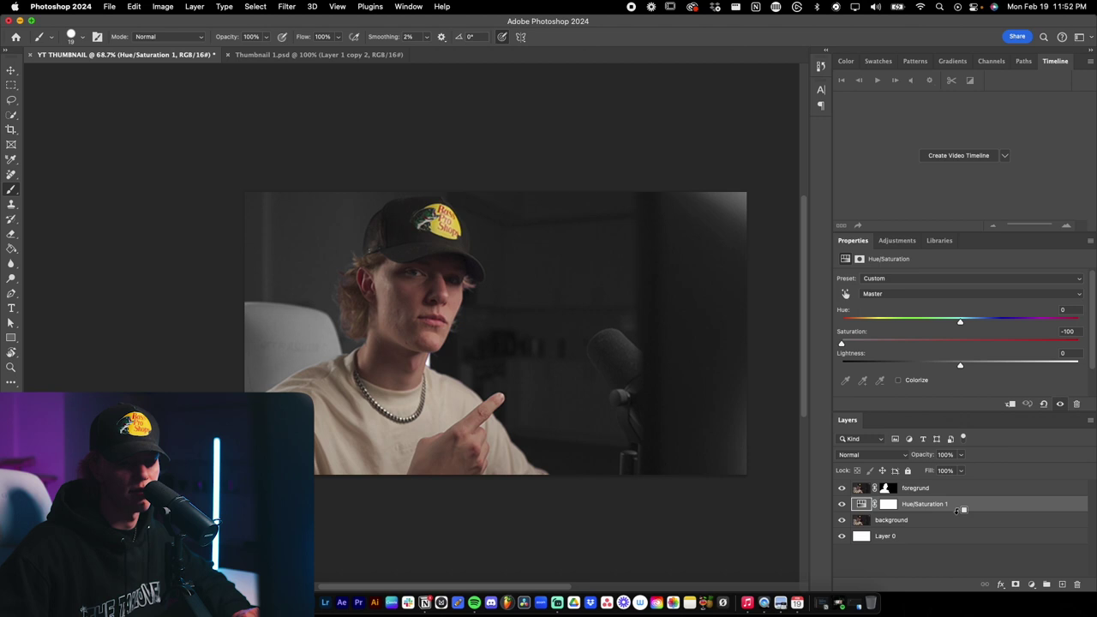
left_click(958, 510, "alt")
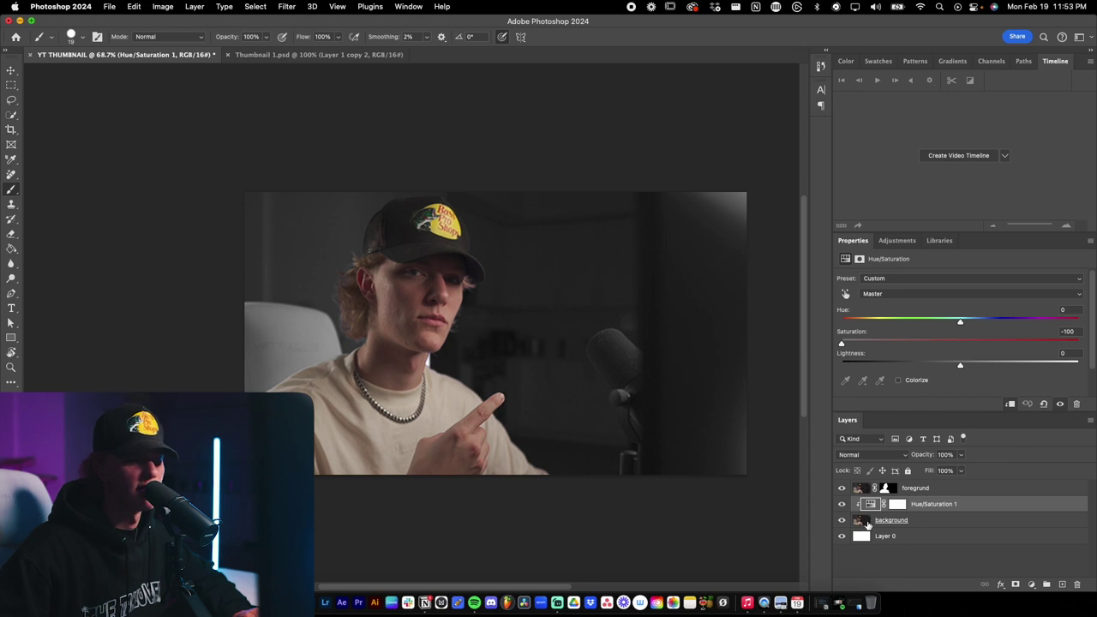
- Add a Brightness/Contrast adjustment above the background's Hue/Saturation adjustment and set Brightness to -36
left_click(897, 240)
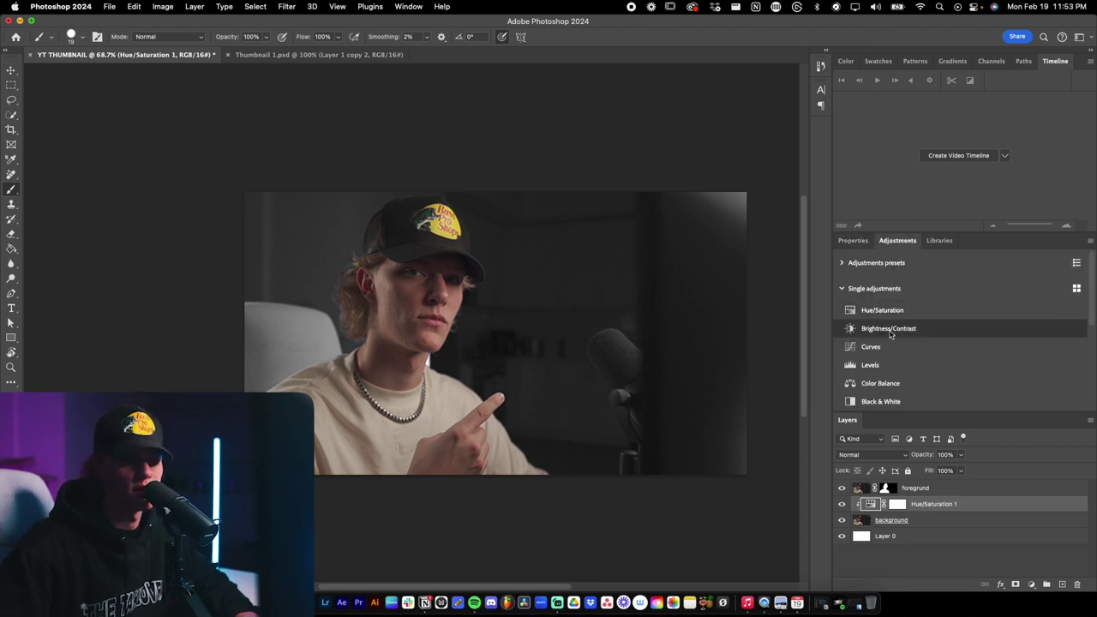
left_click(889, 328)
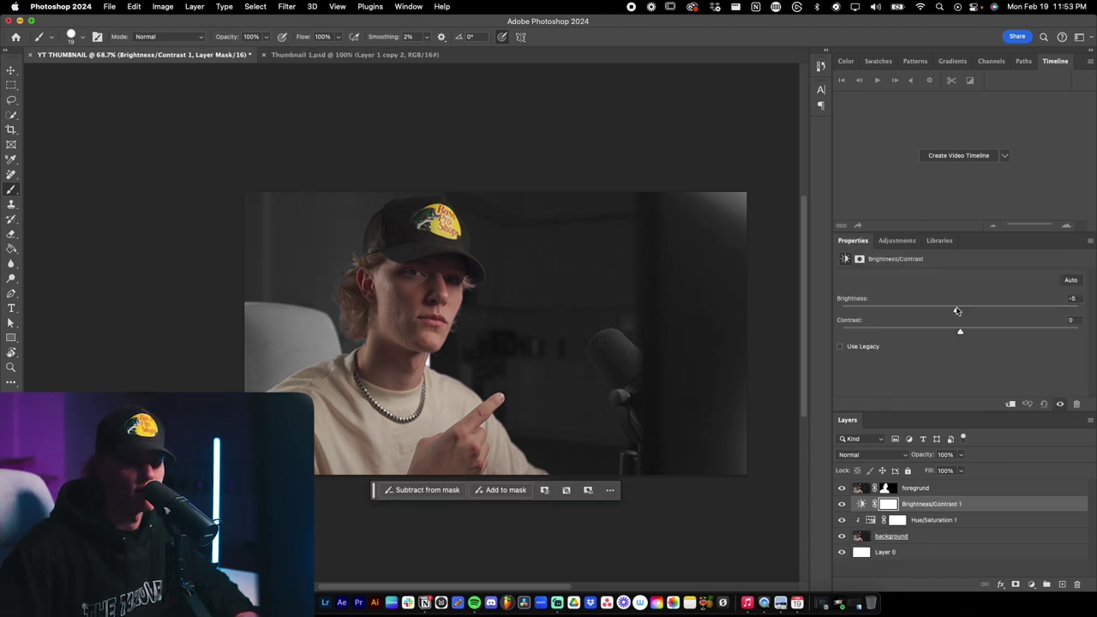
left_click_drag(958, 311, 942, 310)
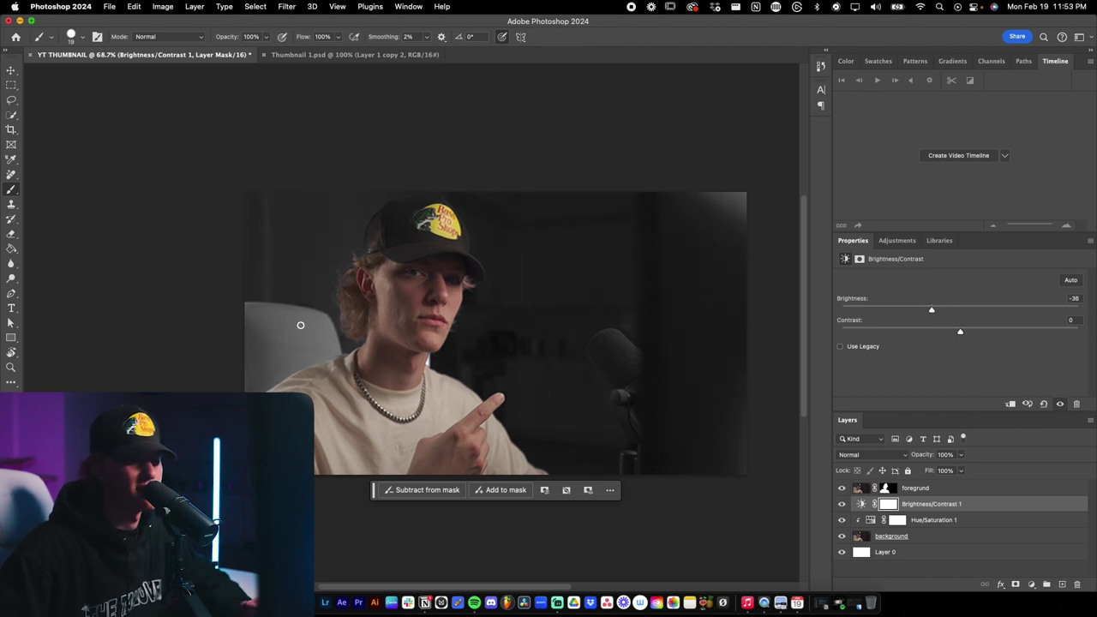
- Add Brightness/Contrast and Curves adjustments above the foregrund layer, clip both to it, and set Brightness to 17
left_click(921, 488)
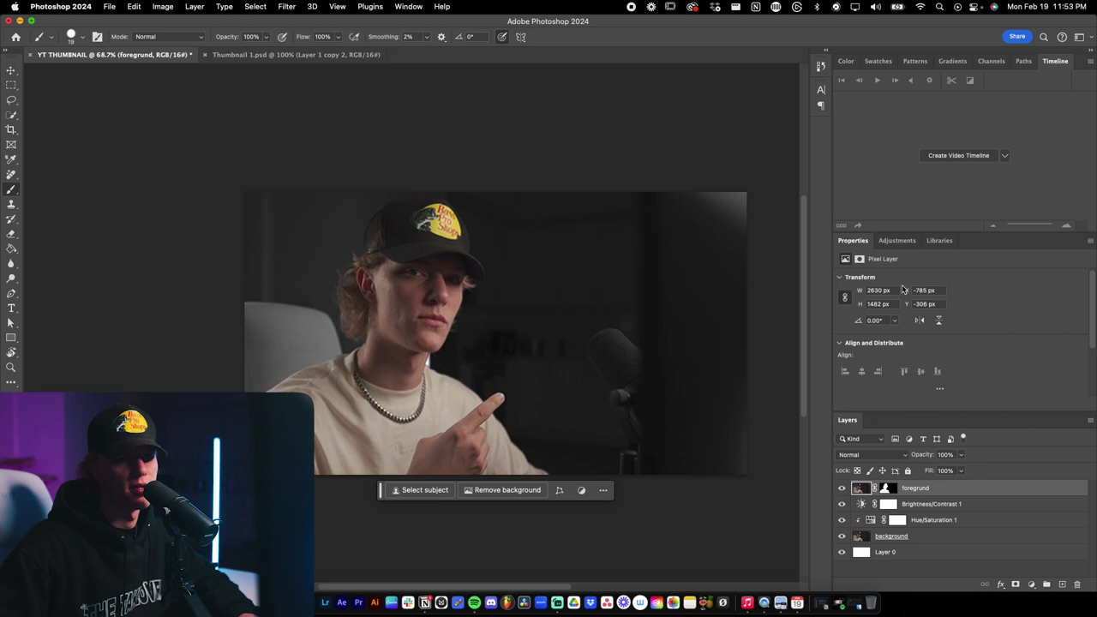
left_click(898, 240)
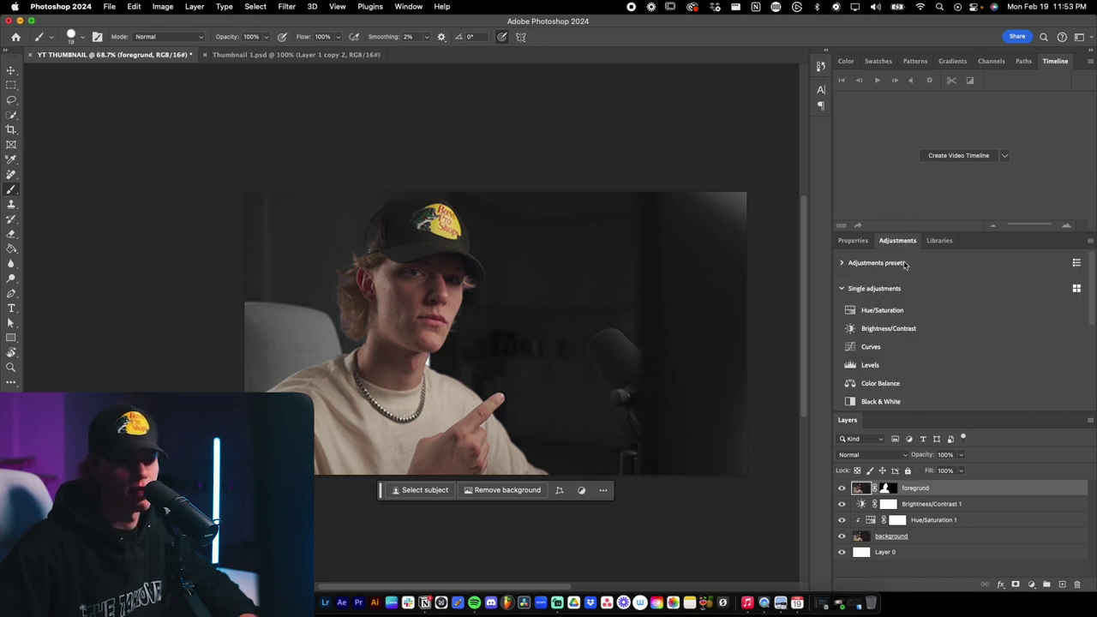
left_click(914, 326)
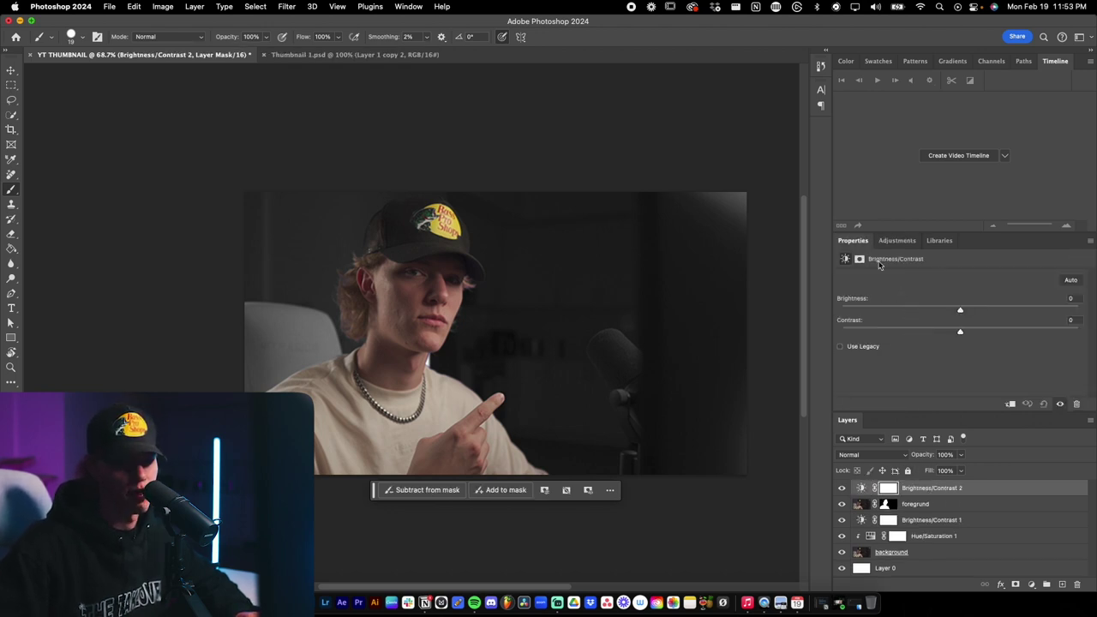
left_click(899, 240)
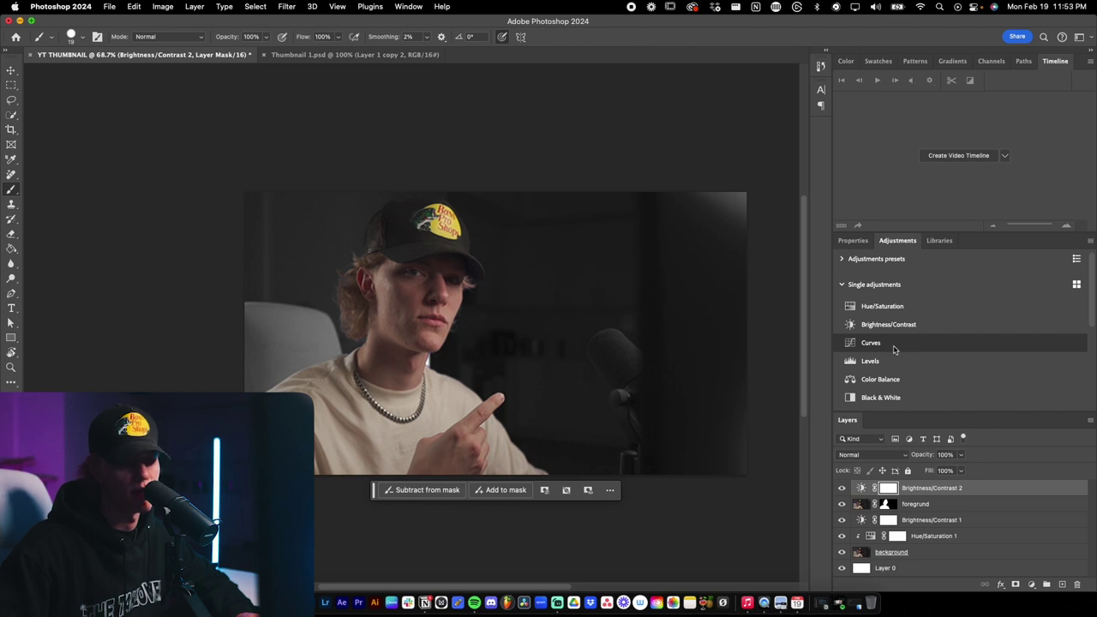
left_click(893, 344)
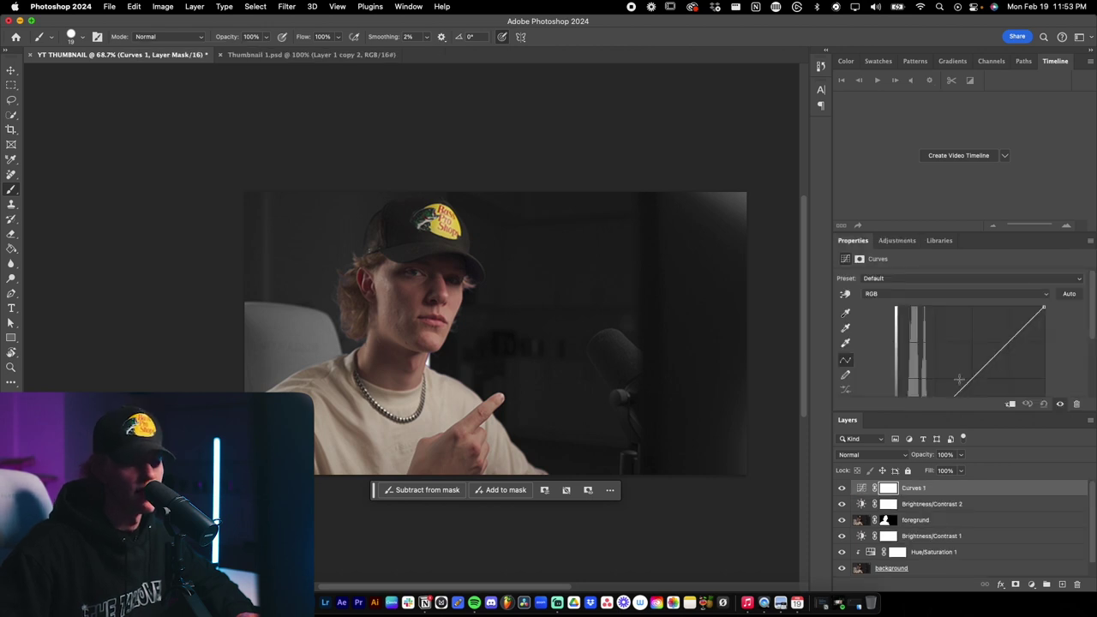
left_click(910, 495, "alt")
left_click(907, 511, "alt")
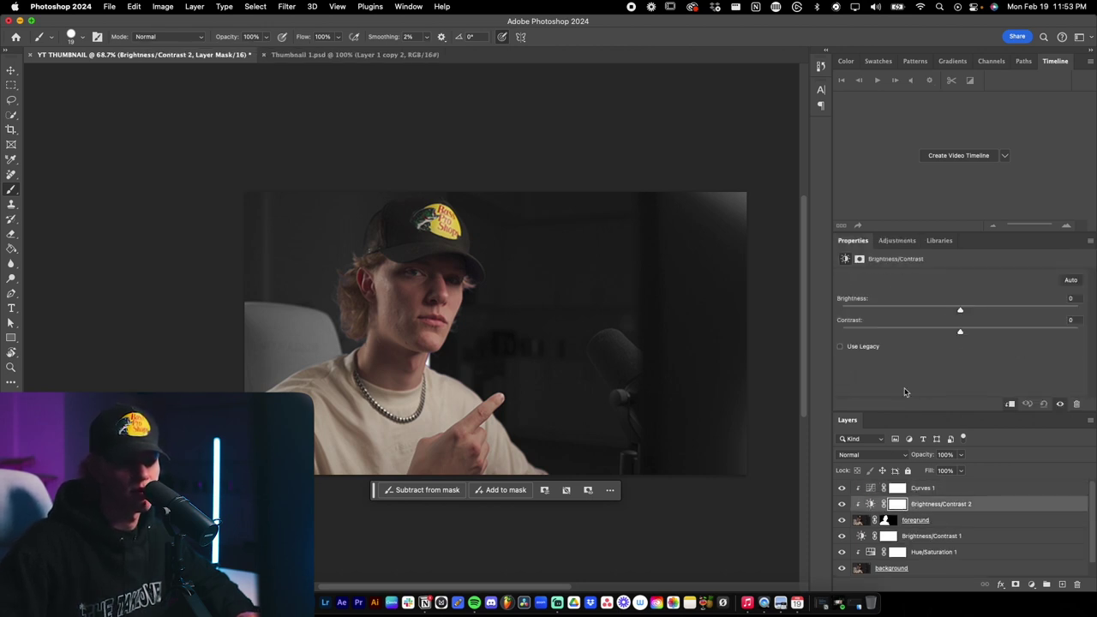
left_click_drag(961, 312, 964, 312)
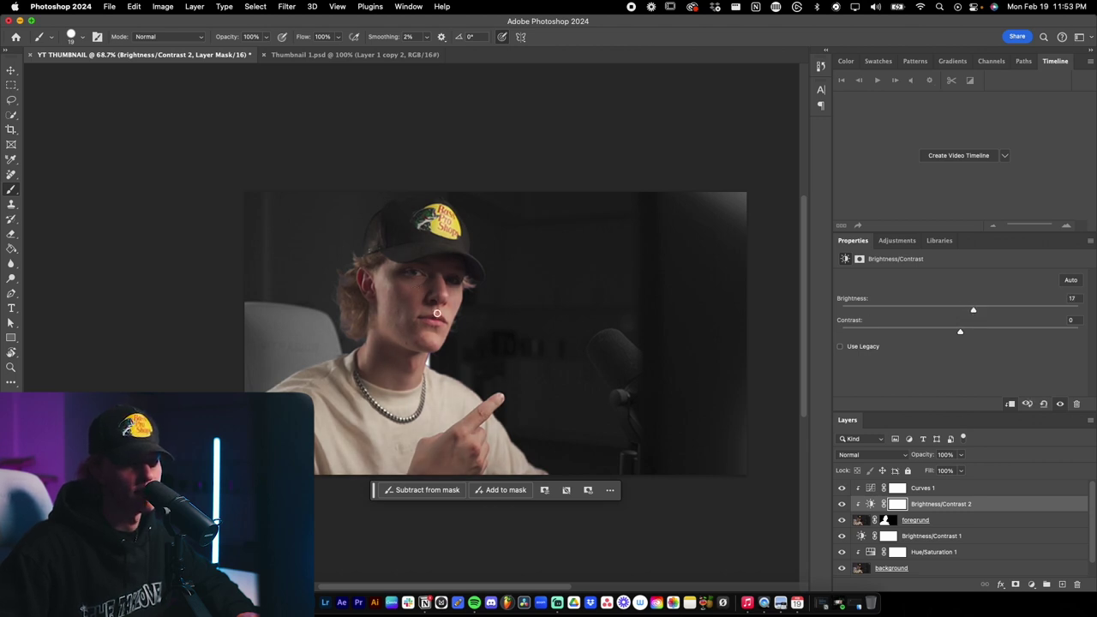
- Add a shadow point at input 68, output 60 to the foreground's Curves adjustment, discarding the trial highlight point
left_click(896, 488)
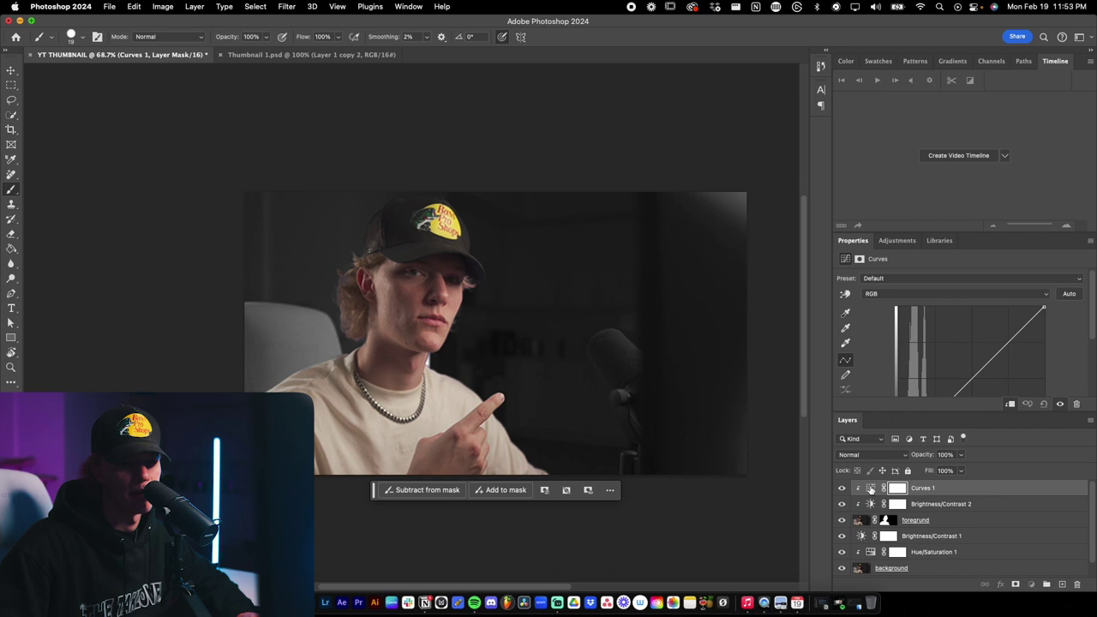
left_click(871, 489)
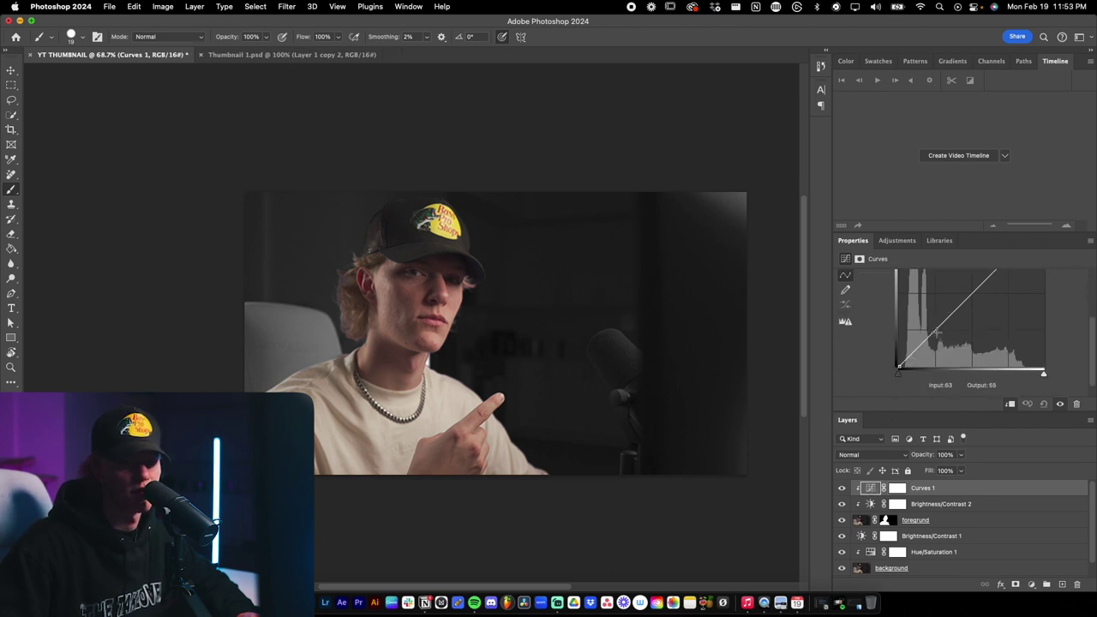
left_click_drag(939, 332, 937, 333)
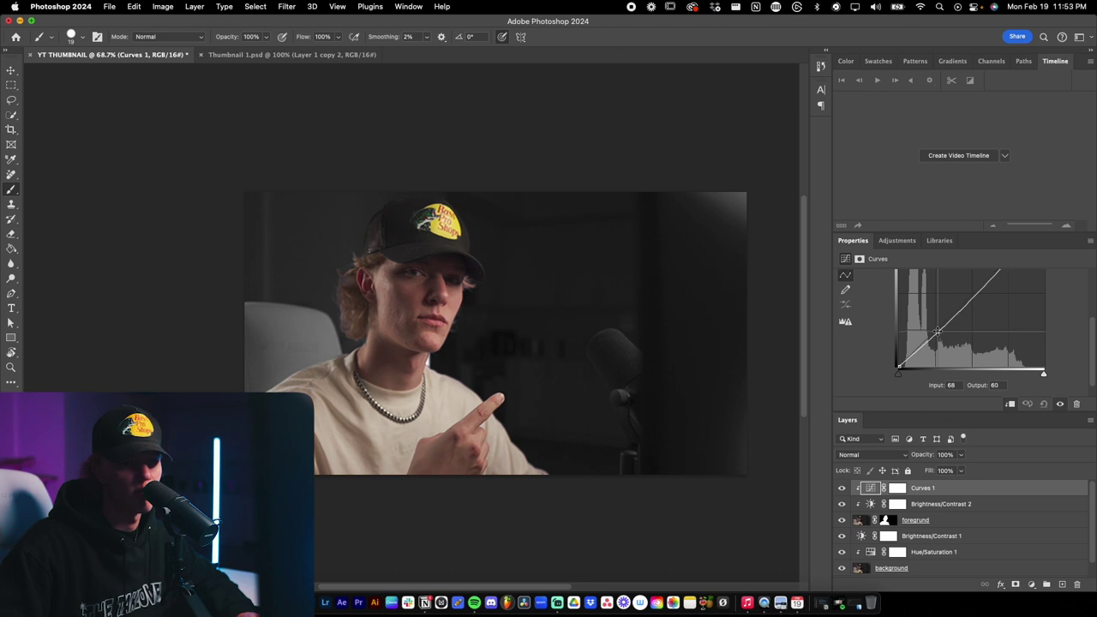
scroll(995, 325, "up", 3)
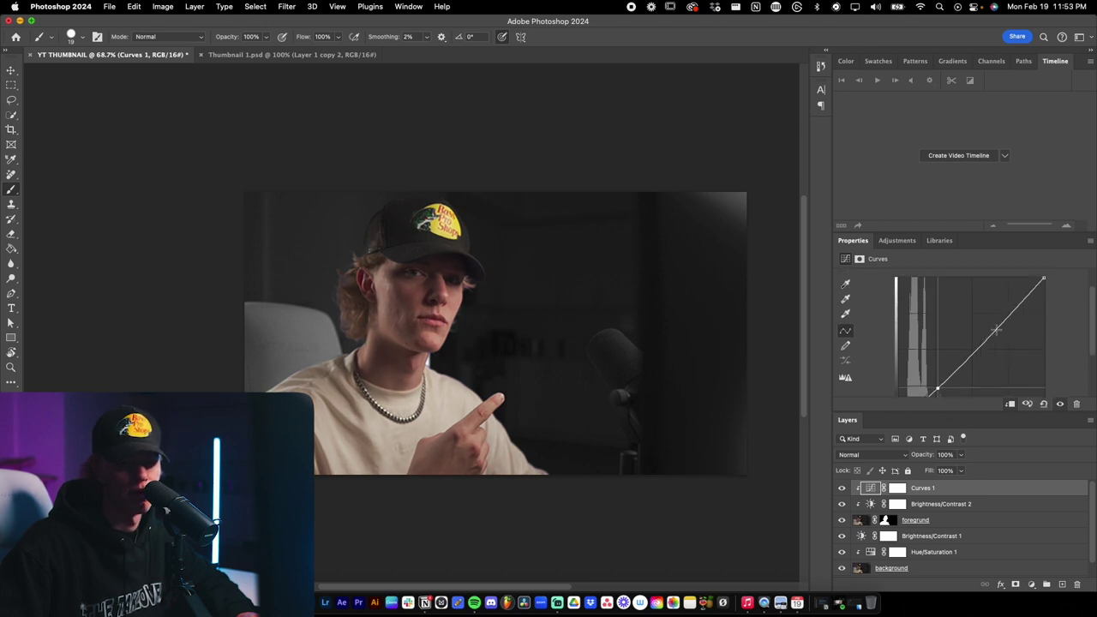
left_click_drag(1009, 313, 1005, 307)
key("Delete")
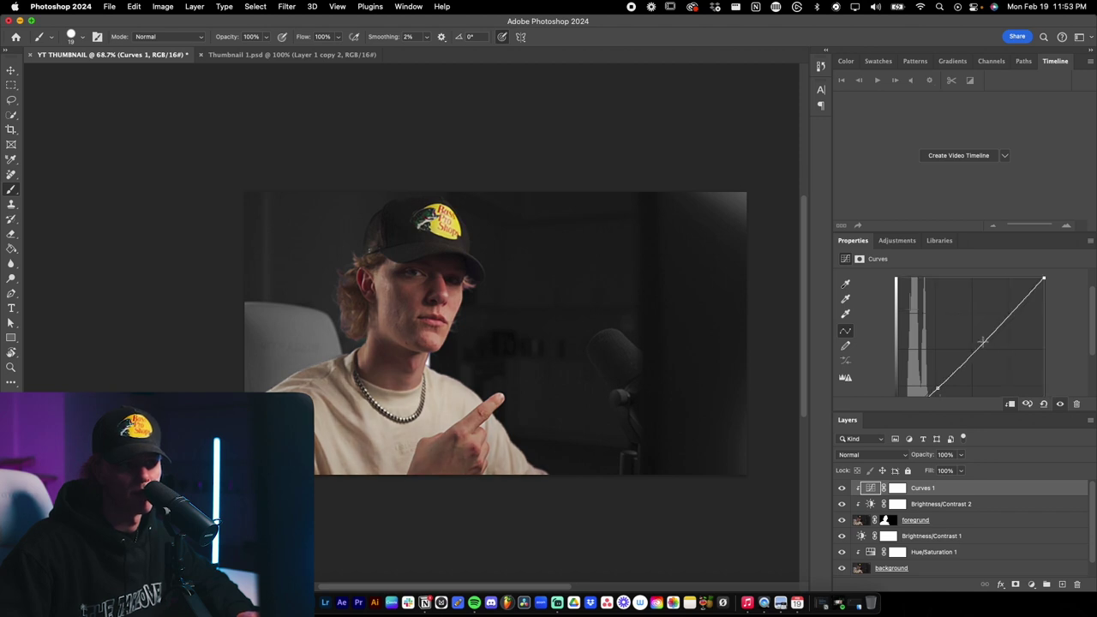
- Add a second point in the upper midtones of the foreground's curve and raise it to brighten the subject
left_click(986, 339)
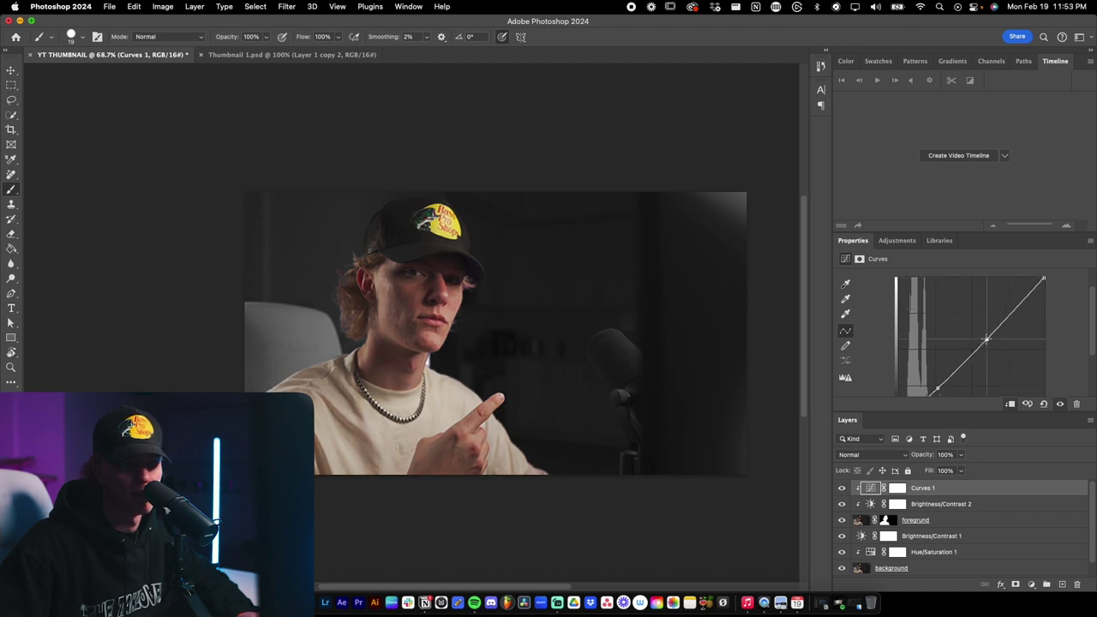
left_click_drag(986, 339, 979, 329)
scroll(706, 338, "down", 2)
scroll(706, 338, "up", 4)
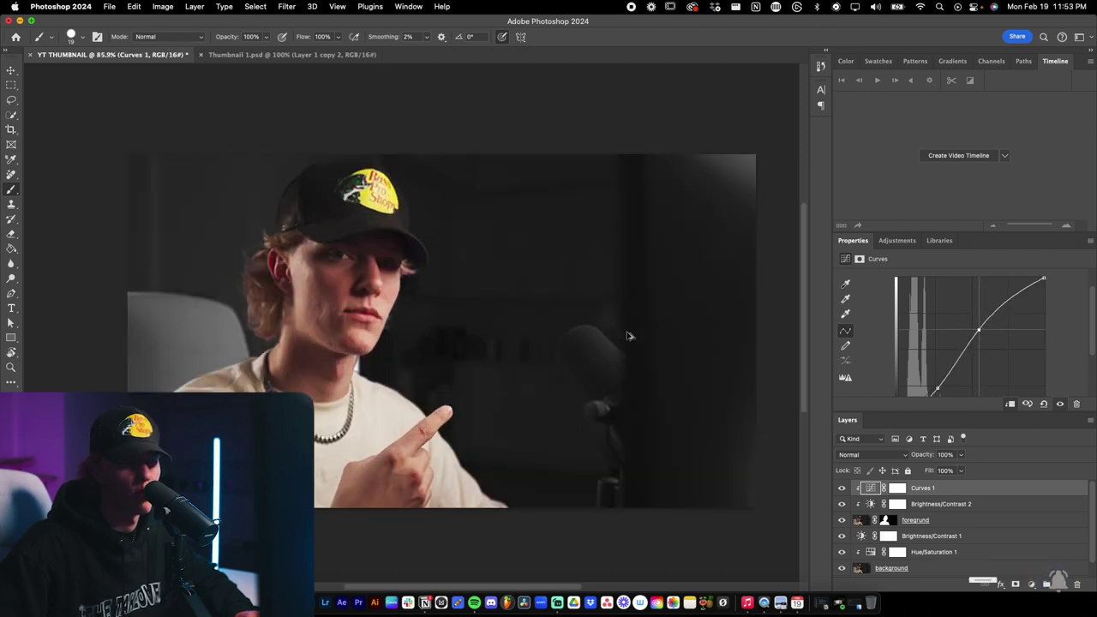
left_click_drag(982, 329, 977, 329)
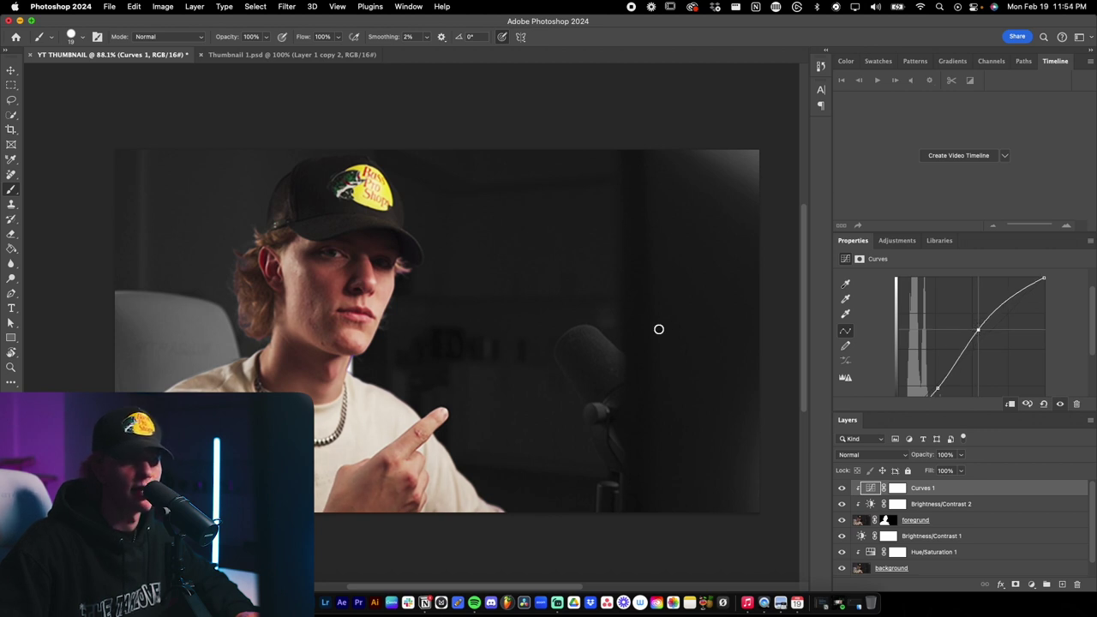
scroll(653, 342, "down", 2)
scroll(600, 357, "down", 1)
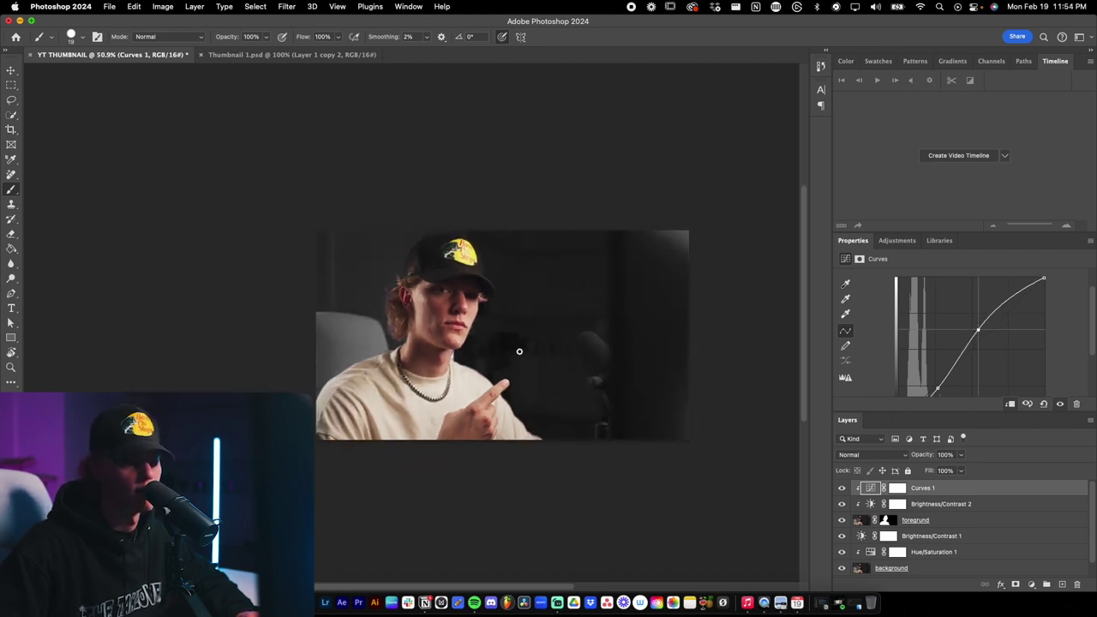
scroll(463, 361, "up", 2)
scroll(445, 362, "up", 1)
scroll(430, 356, "down", 2)
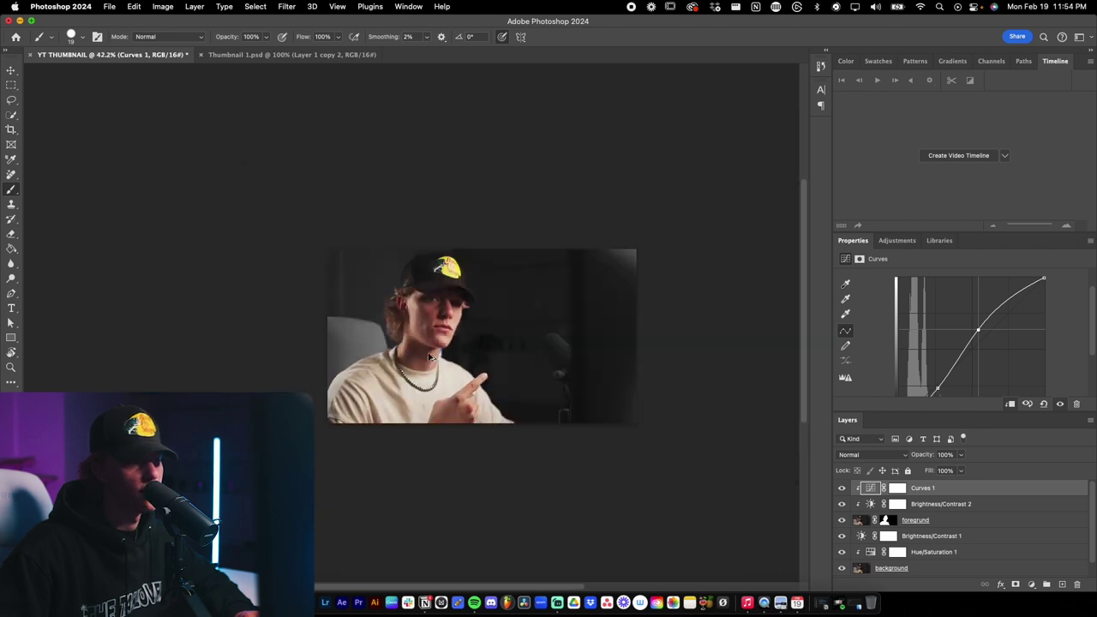
scroll(482, 364, "up", 3)
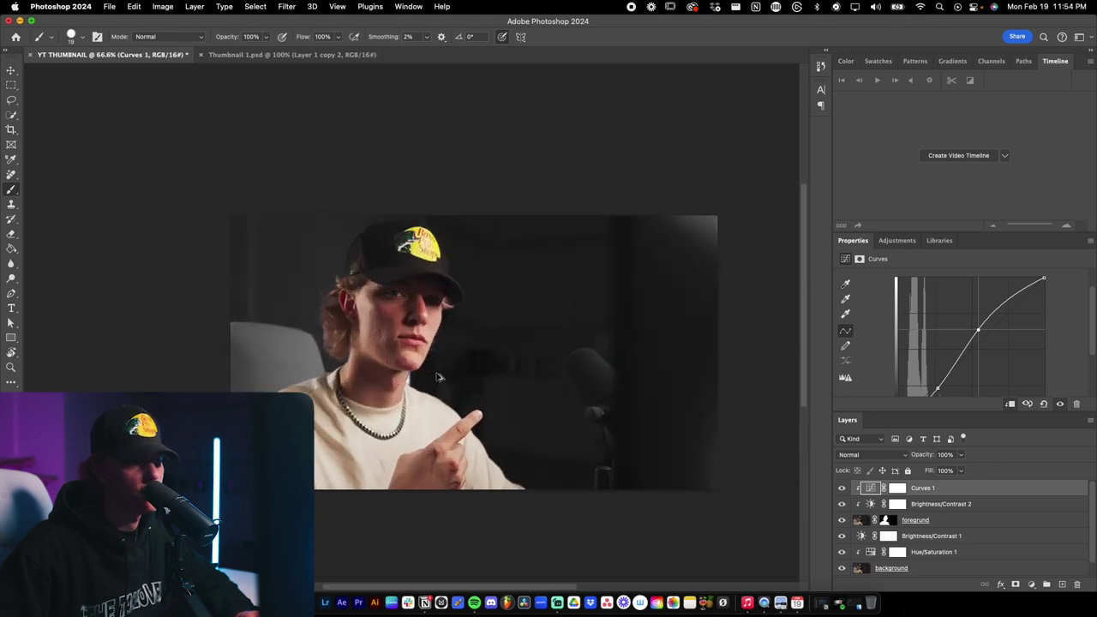
- Clip the Brightness/Contrast 1 adjustment to the background layer
left_click(984, 522)
scroll(984, 526, "down", 1)
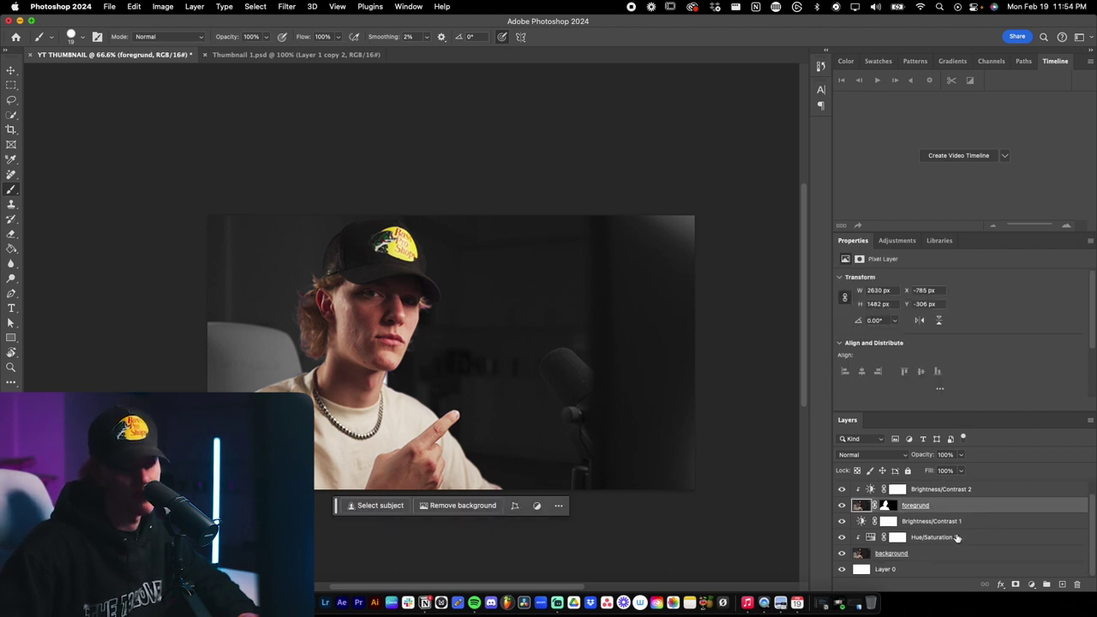
scroll(957, 537, "up", 1)
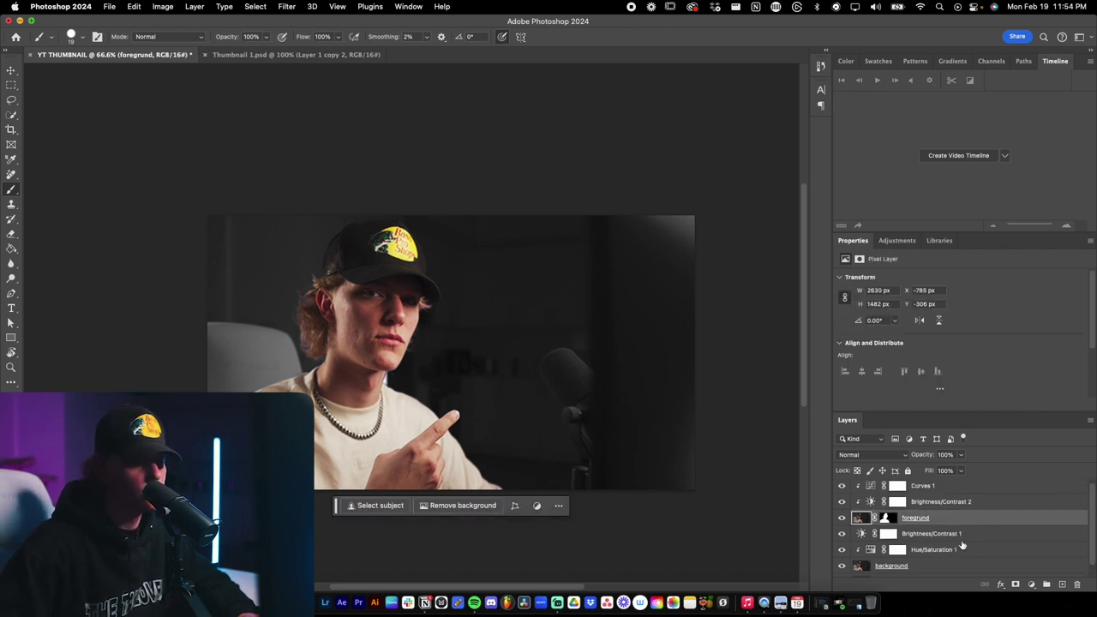
left_click(941, 540, "alt")
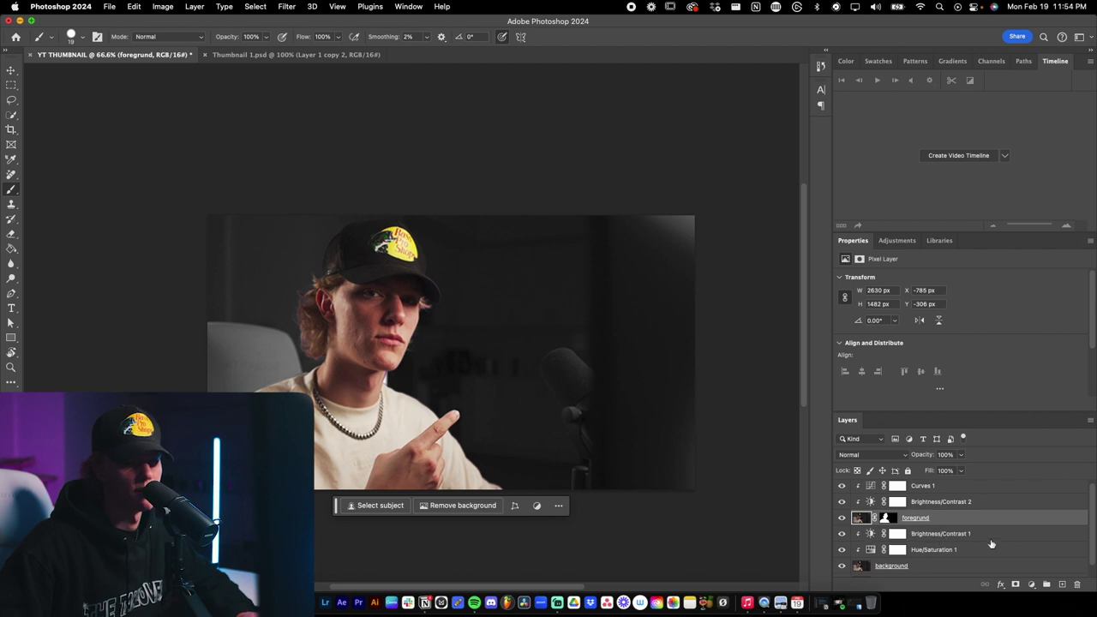
- Add a Curves adjustment above the background's Brightness/Contrast adjustment and move its black point to input 10, output 0
left_click(900, 537)
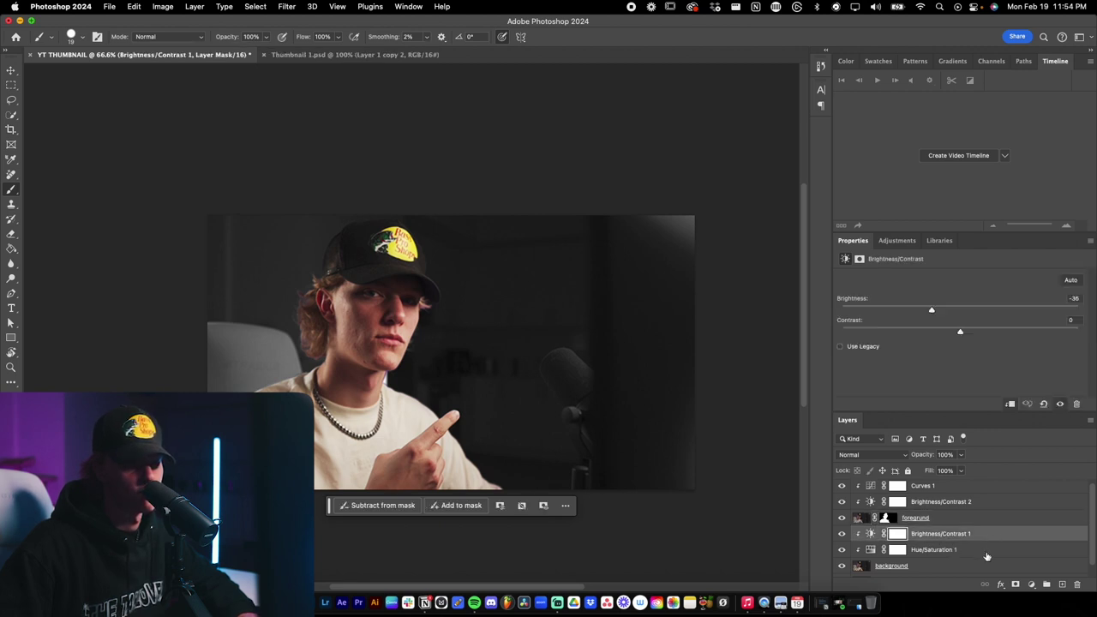
left_click(897, 240)
left_click(912, 349)
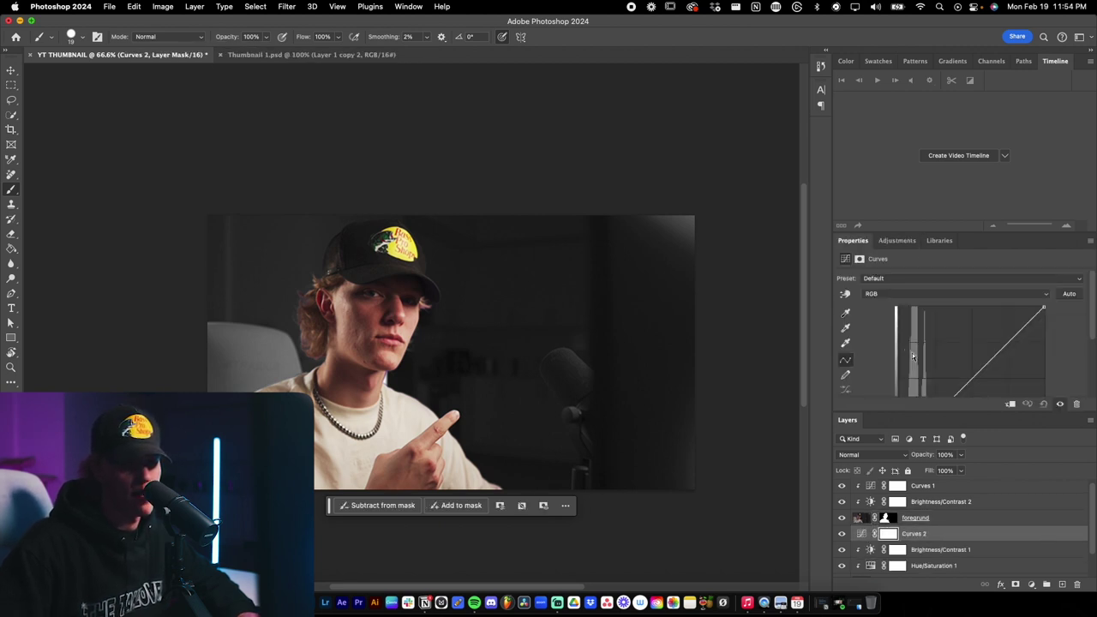
scroll(914, 352, "down", 2)
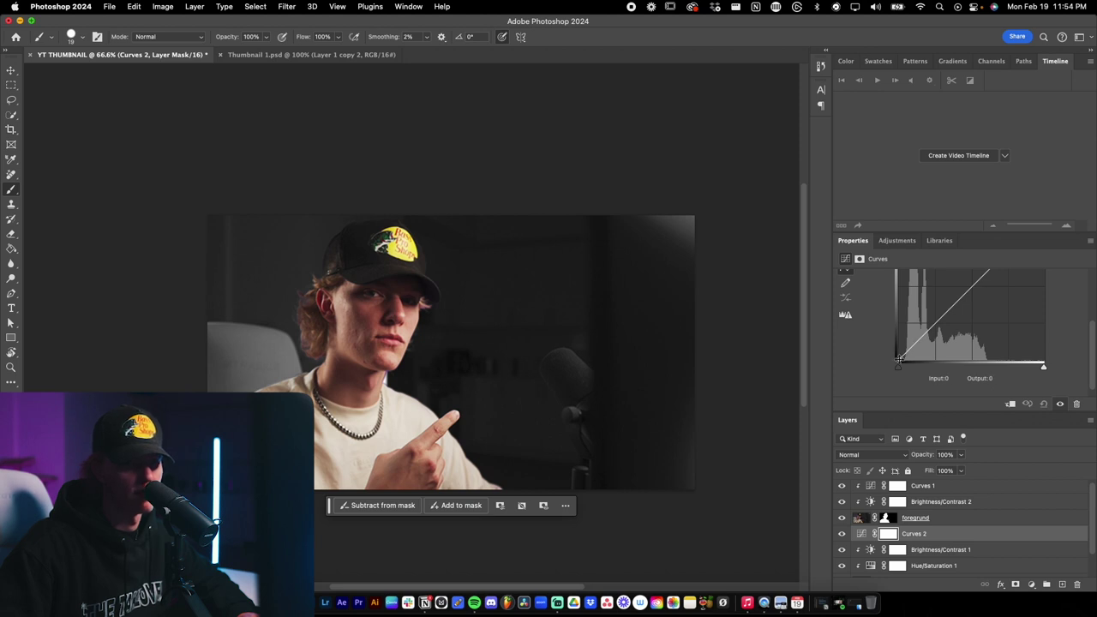
left_click_drag(899, 360, 898, 360)
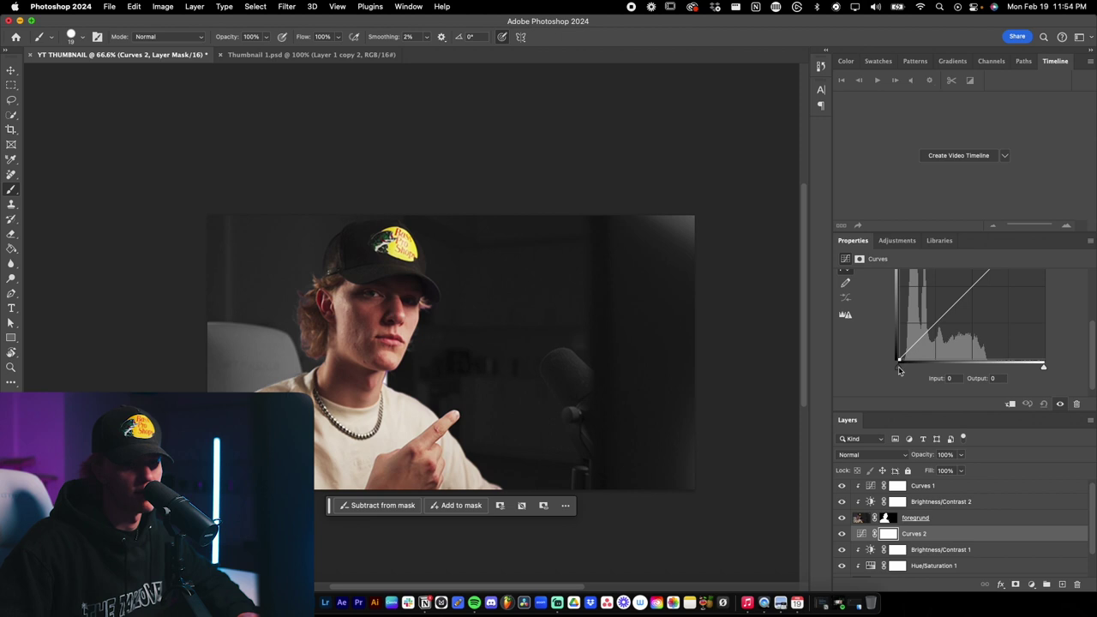
left_click_drag(898, 360, 904, 361)
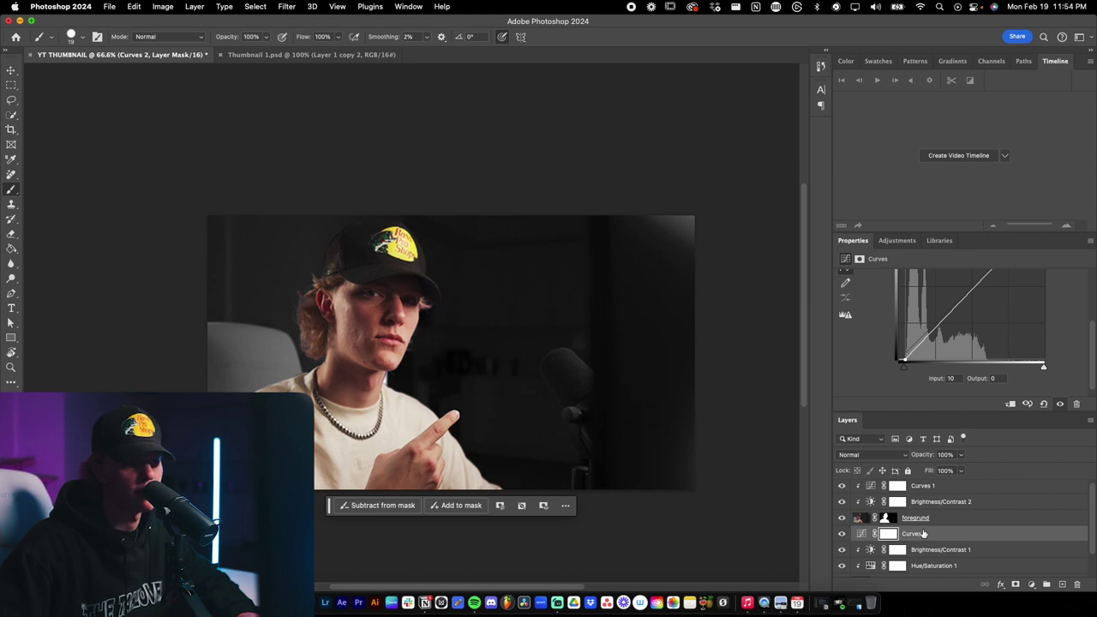
scroll(921, 538, "up", 1)
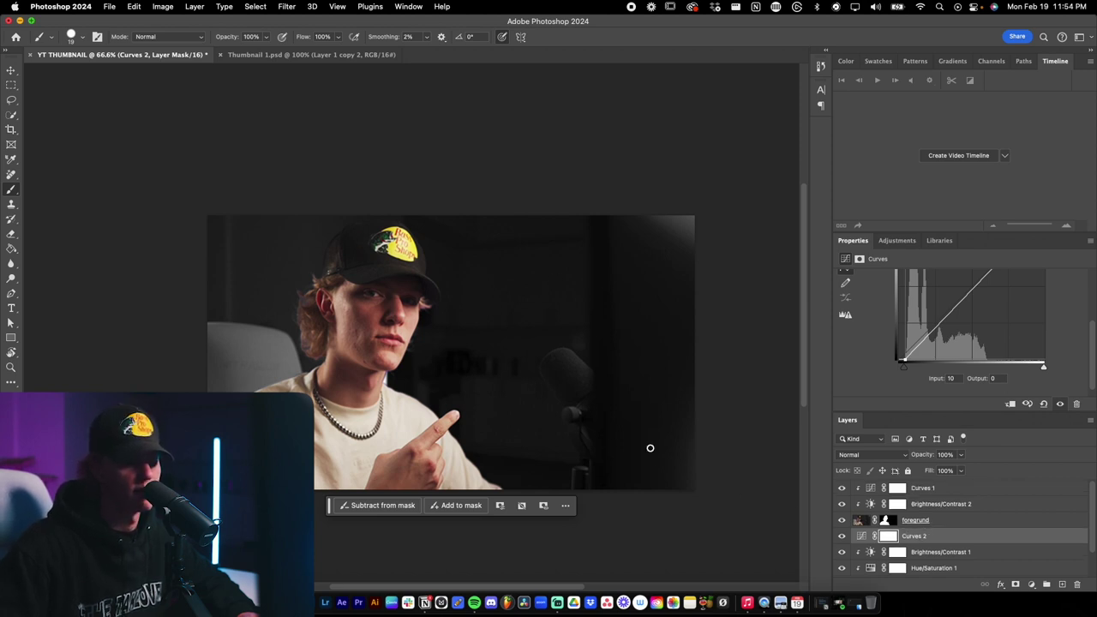
- Select the foregrund layer and enlarge the Dodge tool's brush to 500 px
key("alt+bracketright")
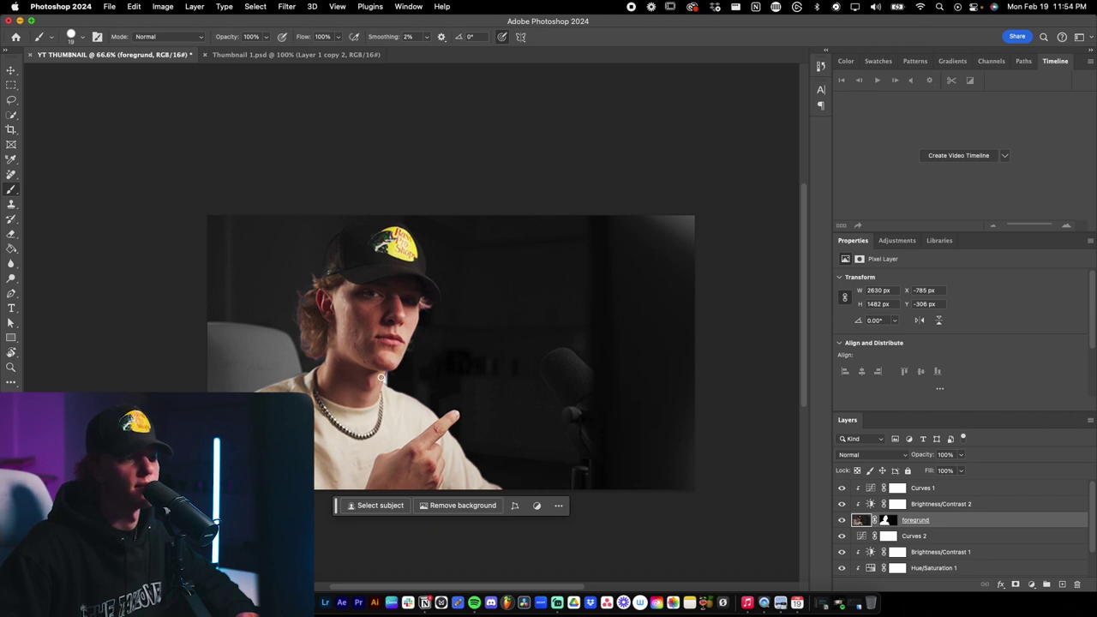
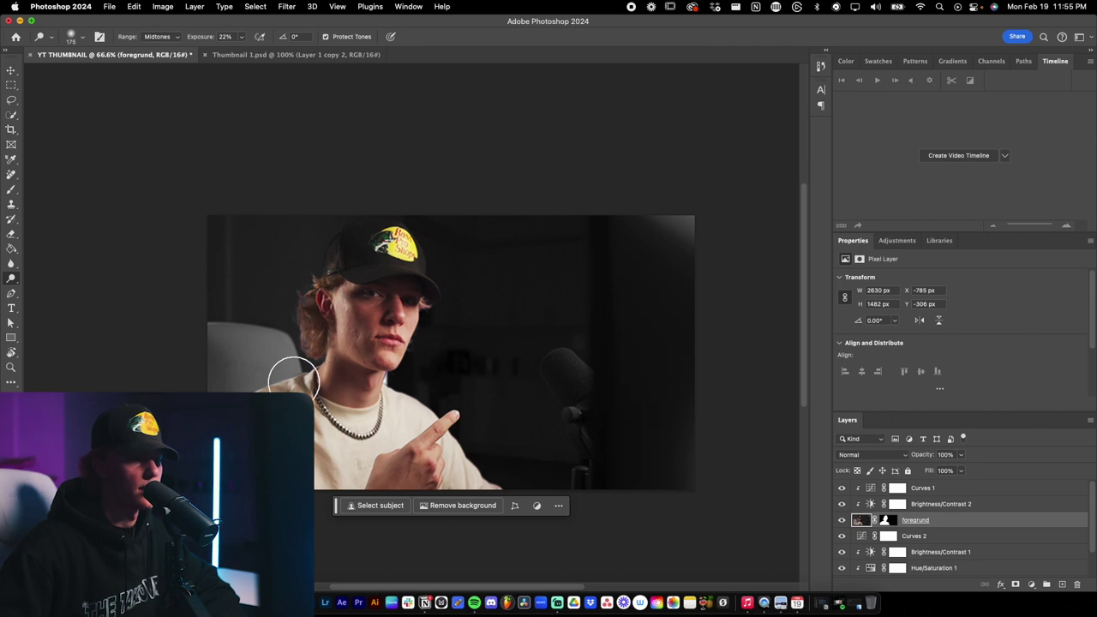
key("]")
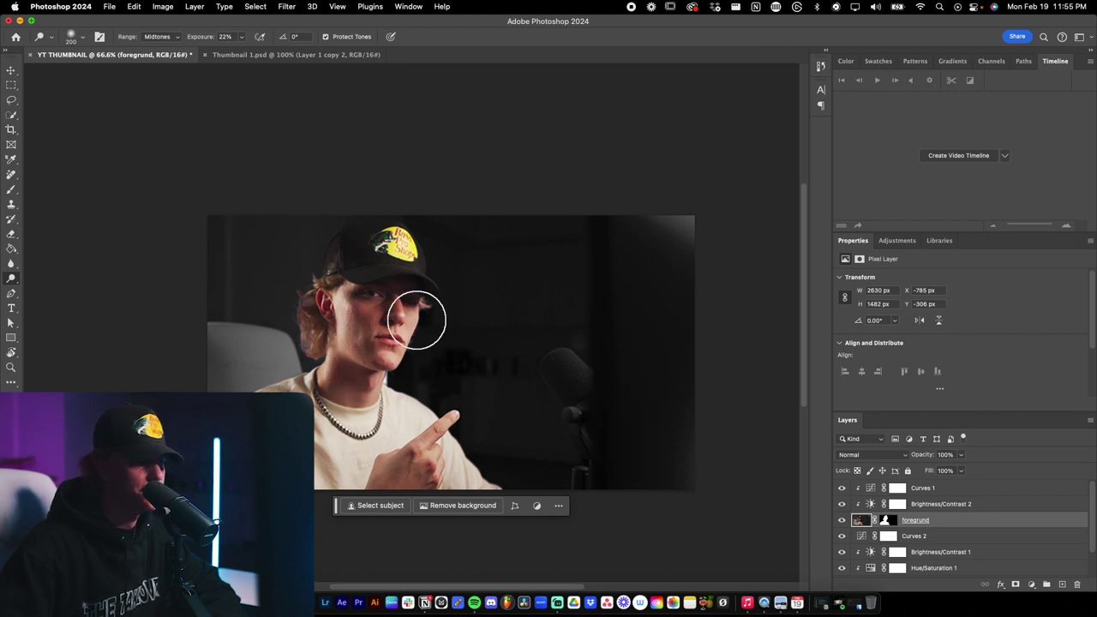
key("]")
key("]")
key("]")
key("]")
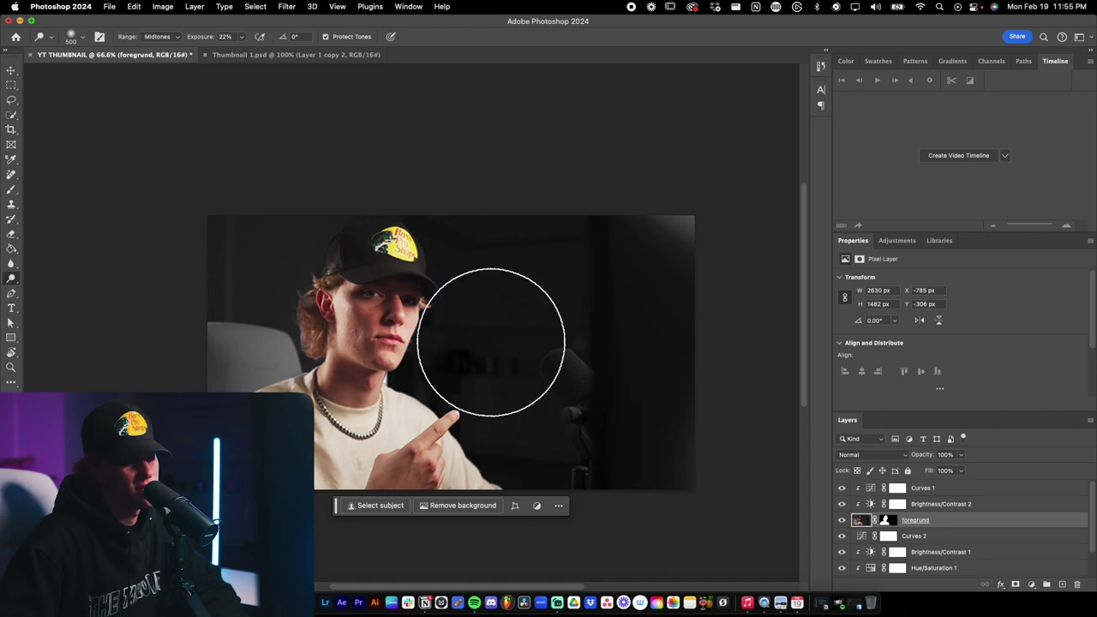
- Reduce the Dodge brush to 10 px and brighten the white of the subject's eye on the lit side of the face
scroll(371, 291, "up", 5)
key("[")
key("[")
key("[")
key("[")
key("[")
key("[")
key("[")
key("[")
key("[")
key("[")
key("[")
key("[")
key("[")
key("[")
key("[")
key("[")
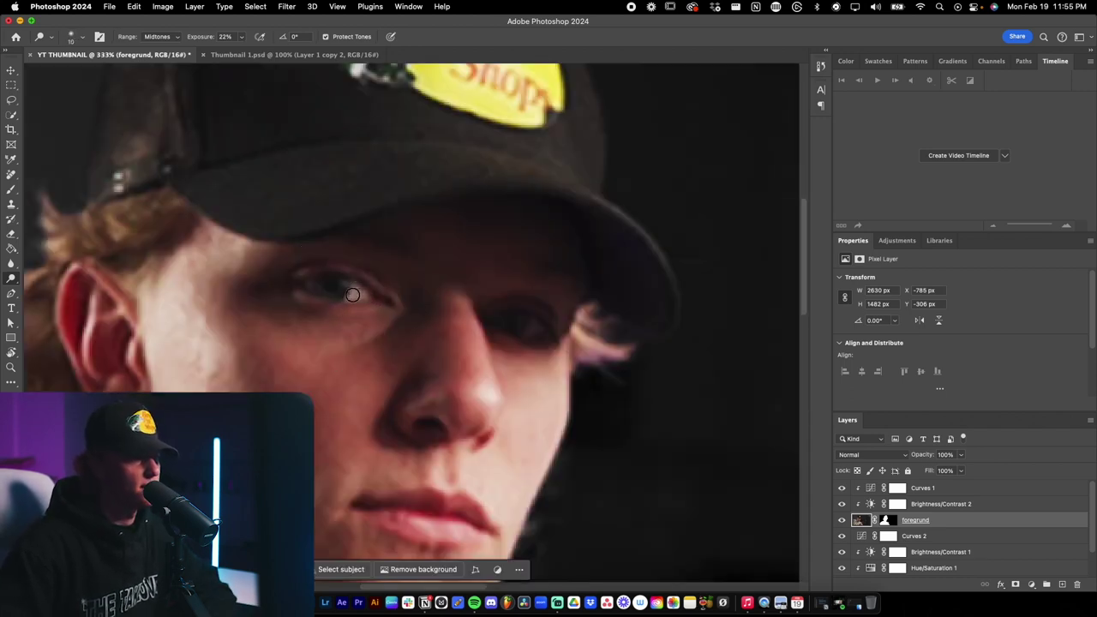
scroll(353, 295, "up", 2)
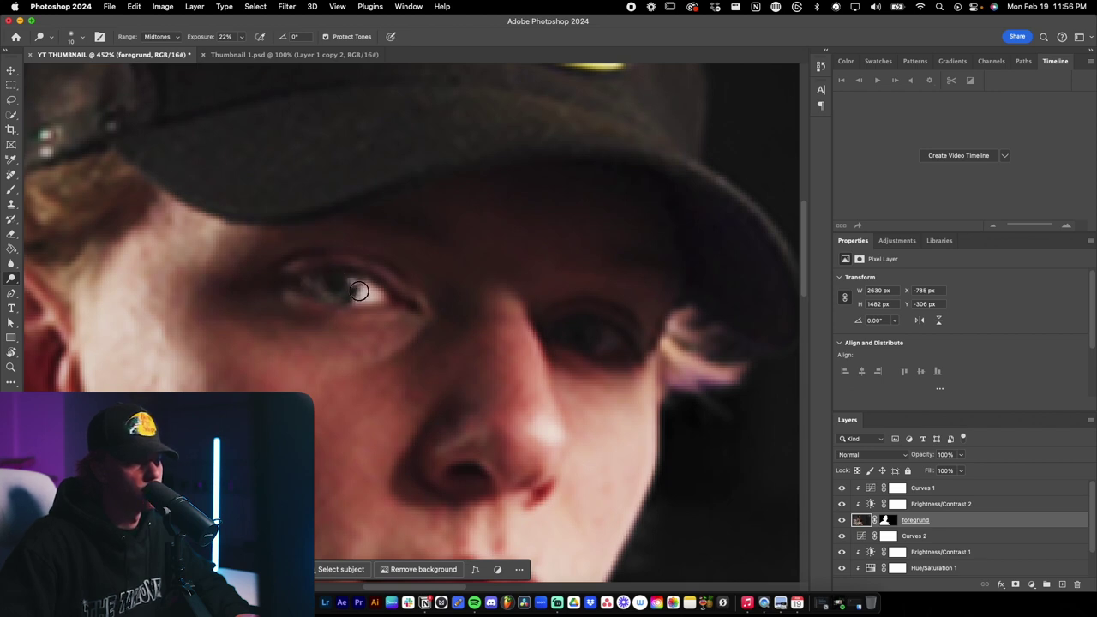
scroll(360, 292, "down", 10)
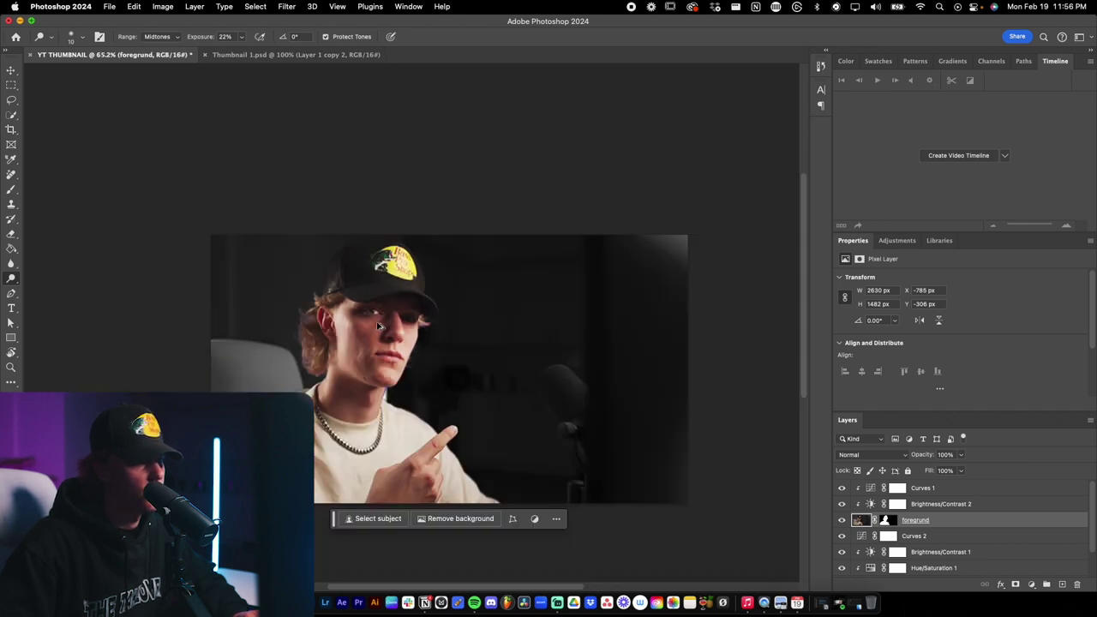
- Dodge the subject's shadowed eye with the 10 px midtones brush at 22% exposure
scroll(378, 325, "up", 3)
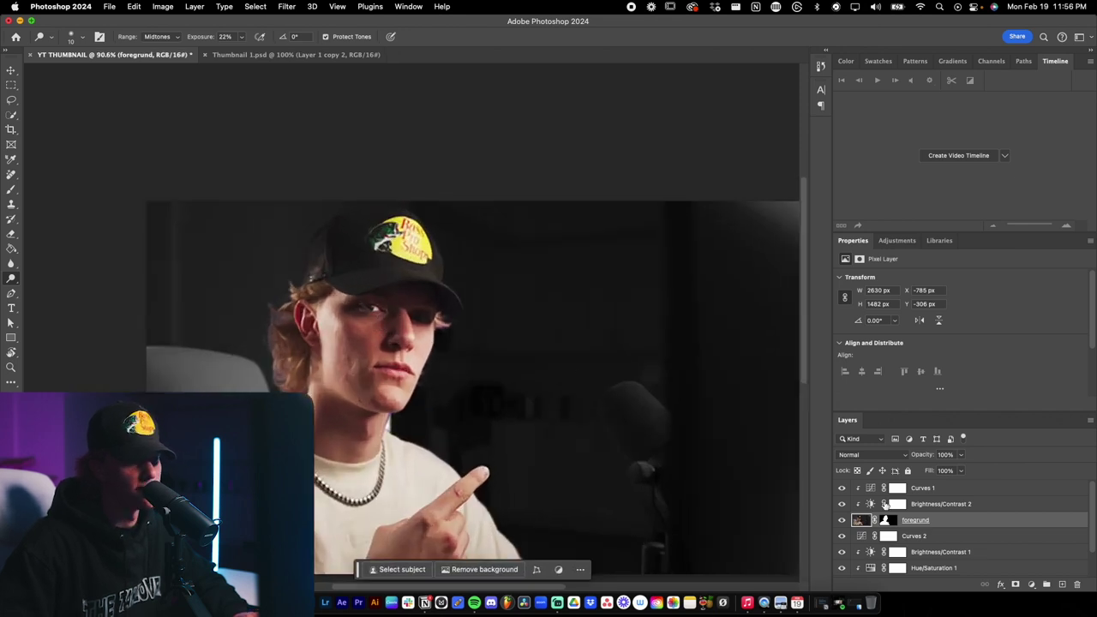
scroll(407, 308, "up", 10)
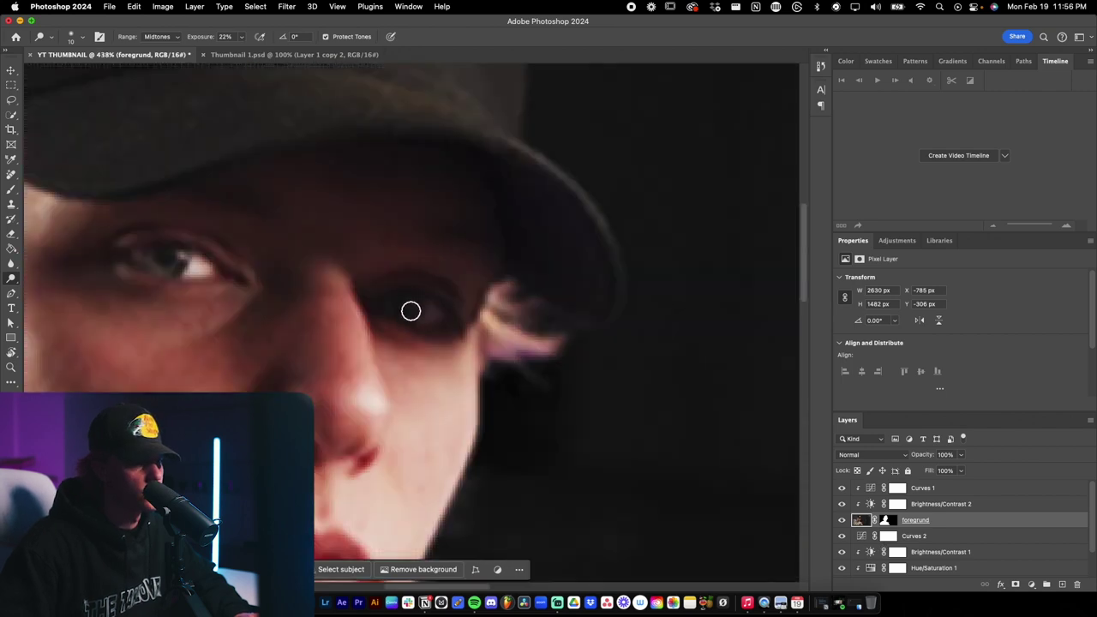
scroll(415, 308, "down", 4)
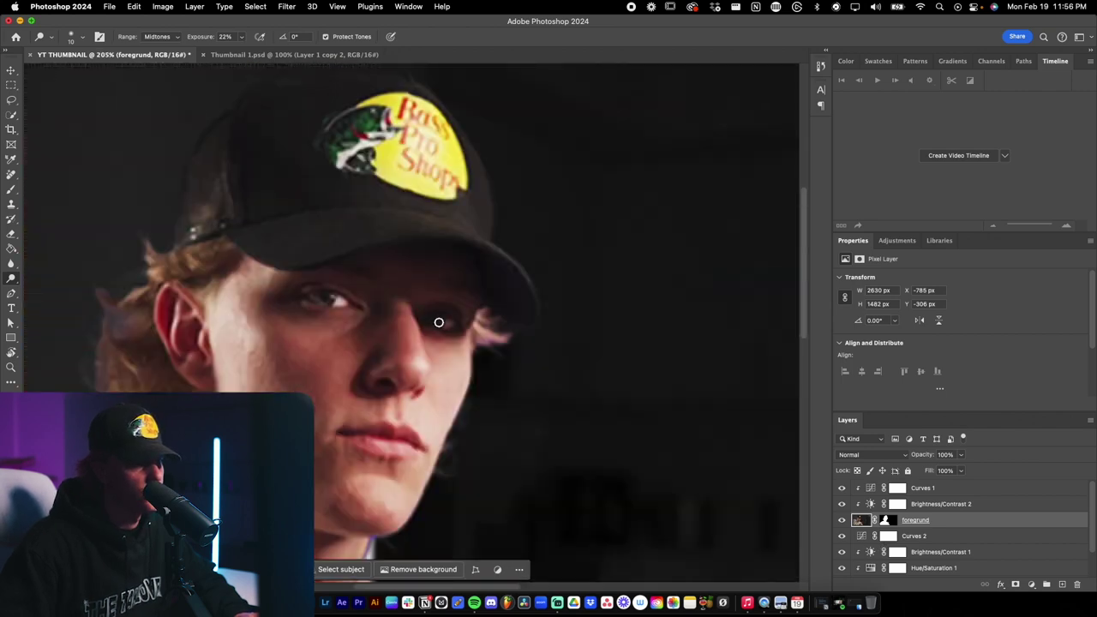
scroll(469, 334, "up", 3)
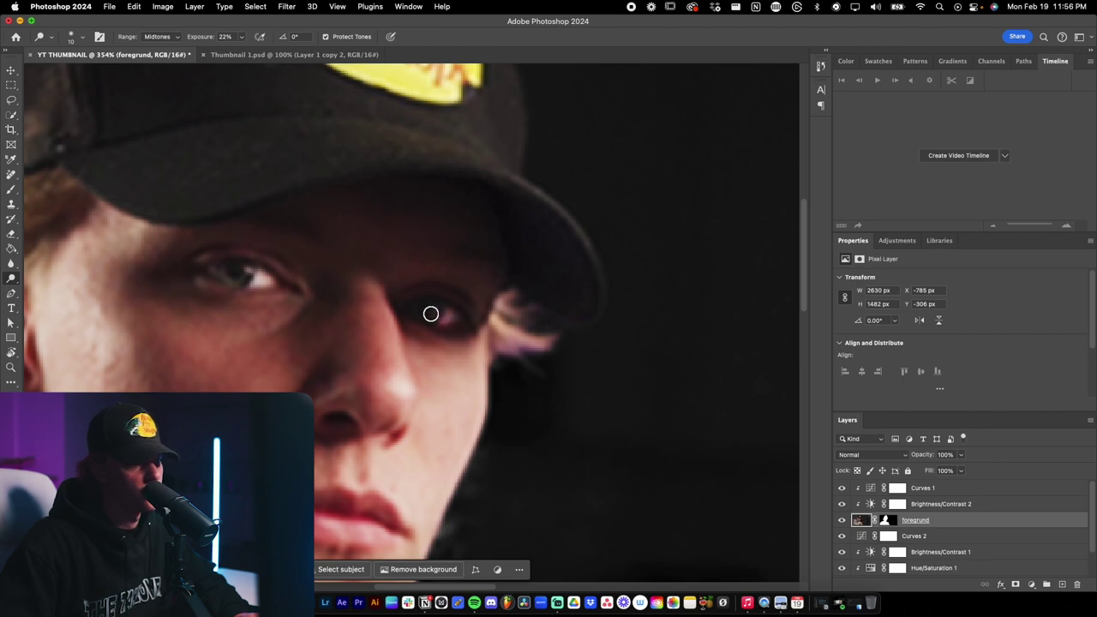
scroll(428, 314, "down", 8)
scroll(380, 364, "up", 2)
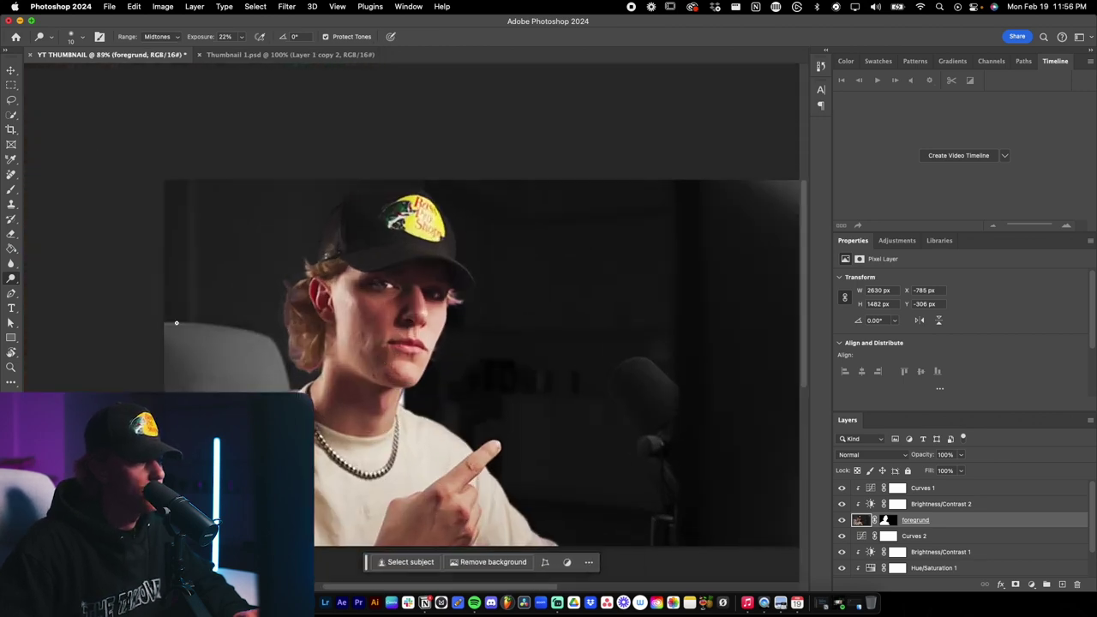
- Switch to the Blur tool, size its brush to 50 px and soften the skin on the subject's cheek and jaw
left_click(12, 264)
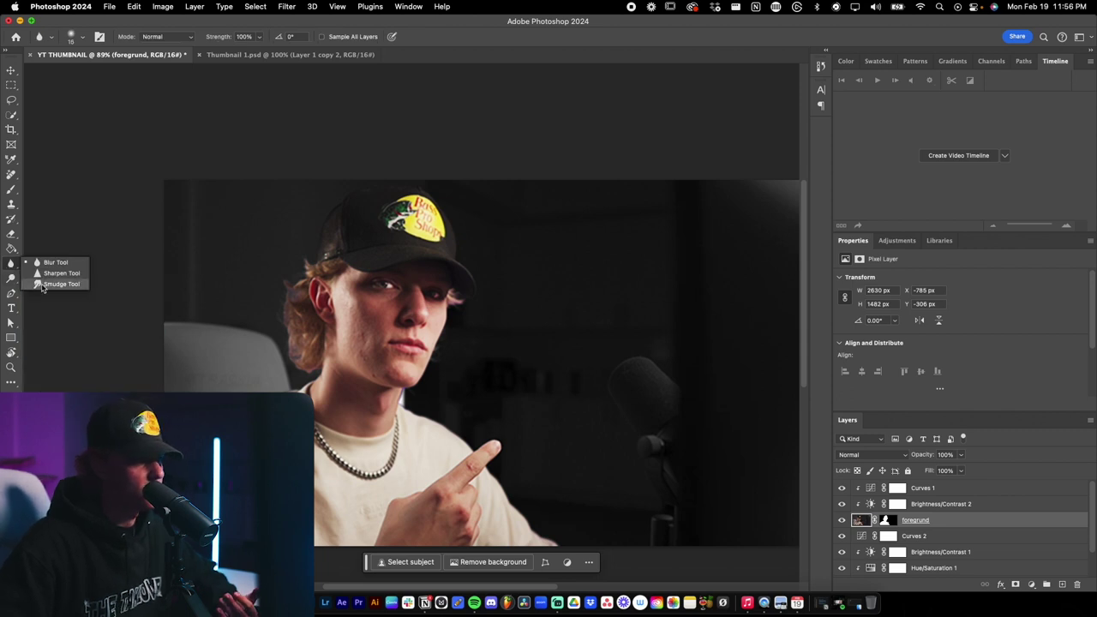
left_click(51, 262)
left_click(11, 264)
left_click(51, 262)
scroll(360, 346, "up", 1)
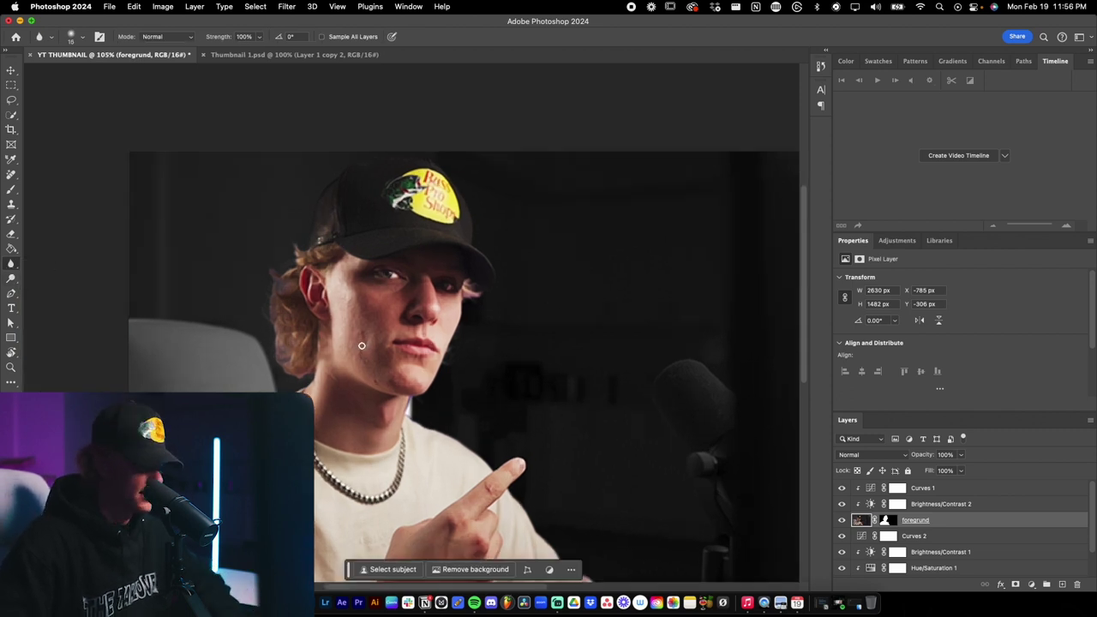
key("bracketright")
key("bracketright")
key("bracketright")
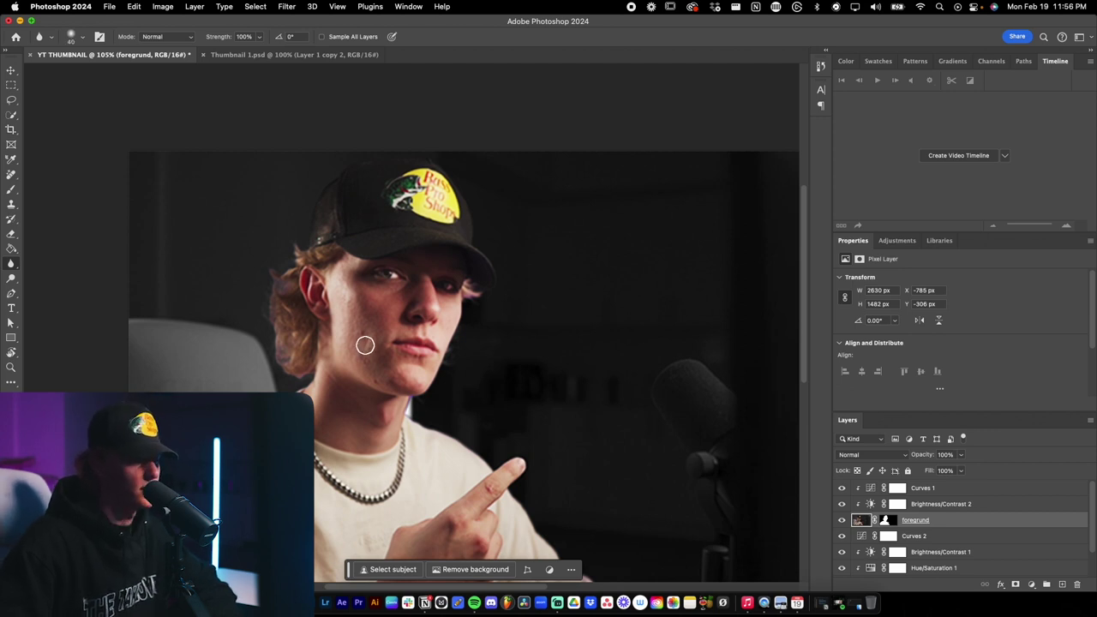
key("bracketright")
key("bracketright")
key("bracketright")
key("bracketright")
key("bracketleft")
key("bracketleft")
key("bracketleft")
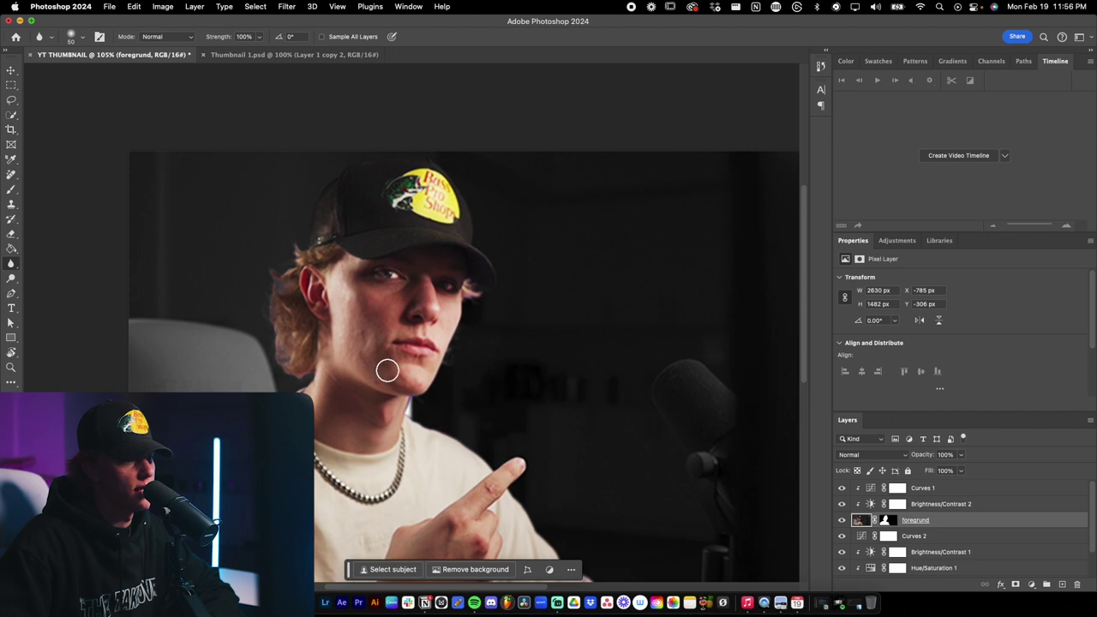
- Reduce the Blur brush to 30 px and smooth the finer skin texture on the subject's face
scroll(401, 344, "up", 5)
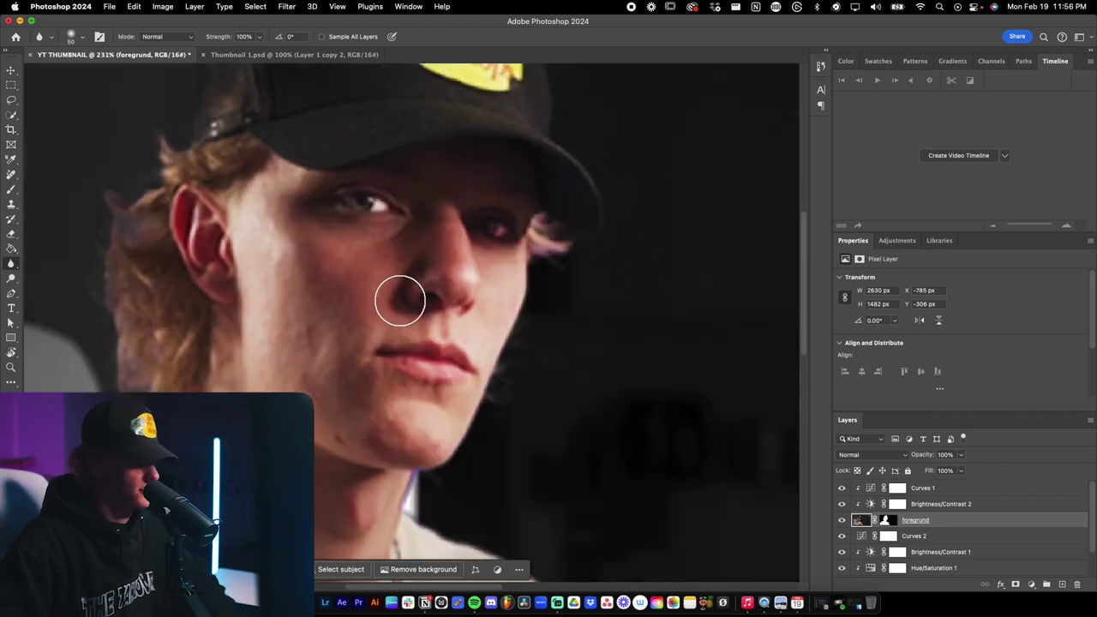
key("bracketleft")
key("bracketleft")
key("bracketleft")
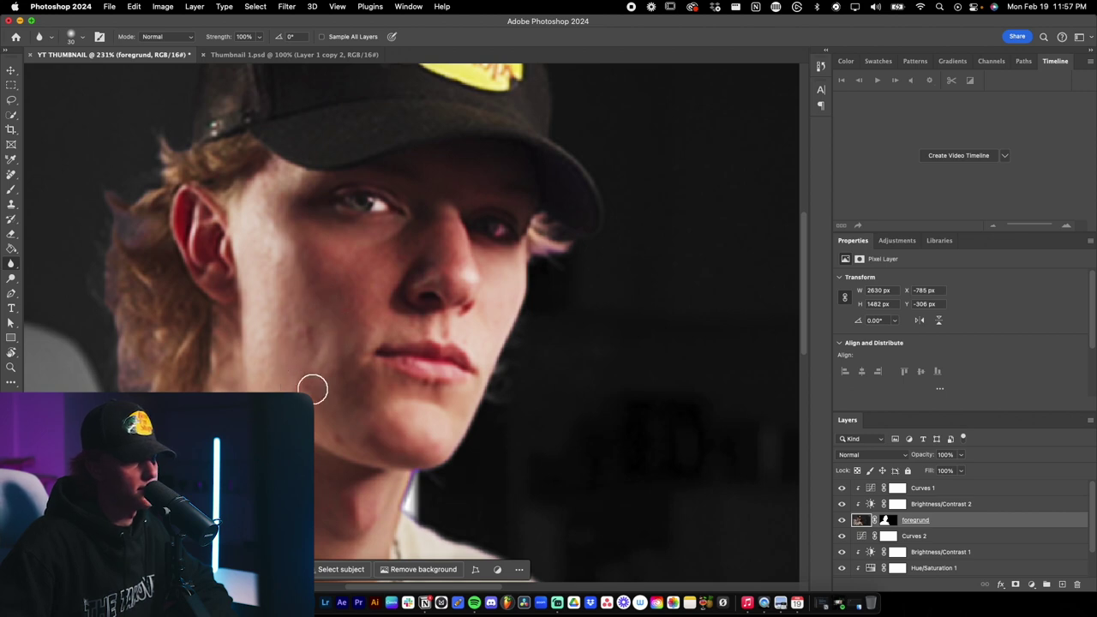
scroll(354, 462, "down", 5)
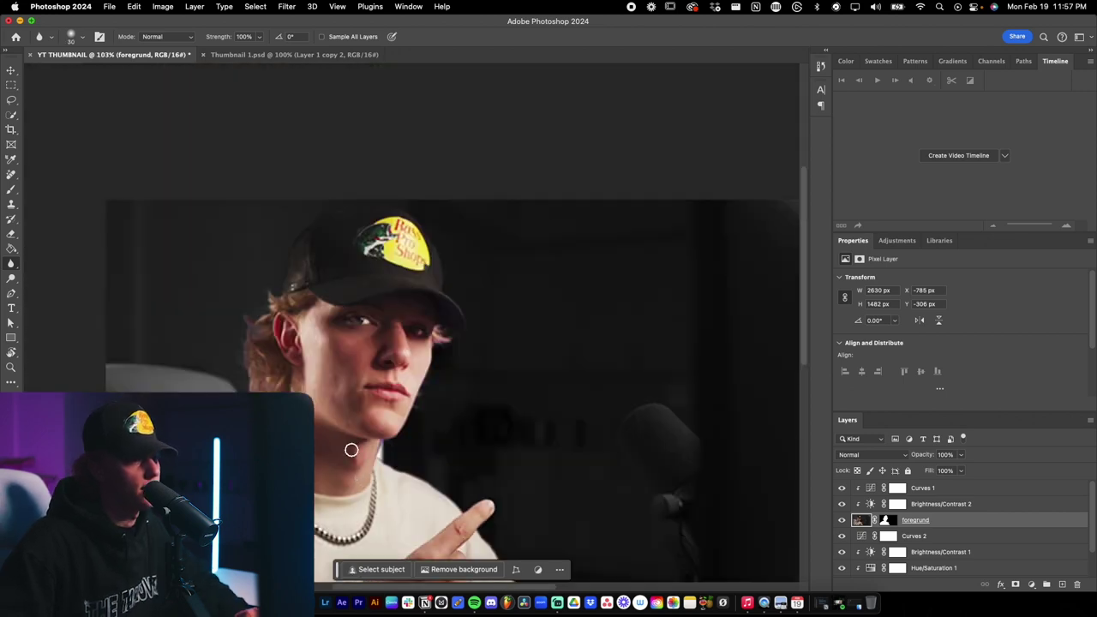
- Switch to the Spot Healing Brush and heal the blemishes on the subject's lit cheek with a 30 px content-aware stroke
scroll(105, 326, "up", 5)
key("j")
key("bracketleft")
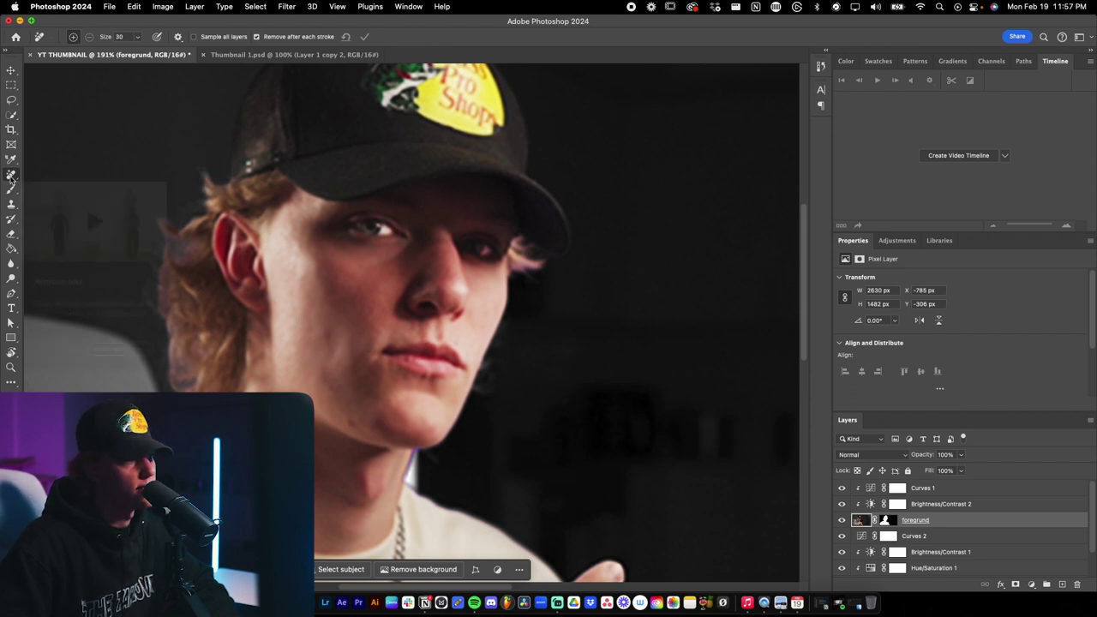
key("bracketleft")
key("bracketleft")
key("bracketleft")
scroll(326, 337, "down", 1)
right_click(11, 176)
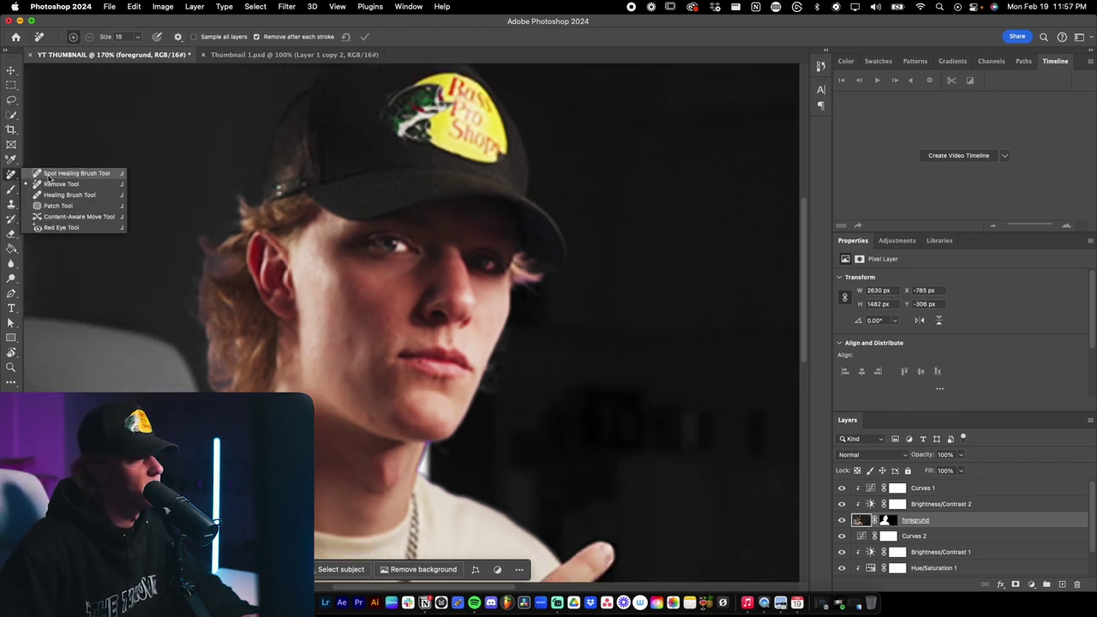
left_click(47, 174)
left_click_drag(350, 328, 355, 363)
scroll(387, 396, "up", 1)
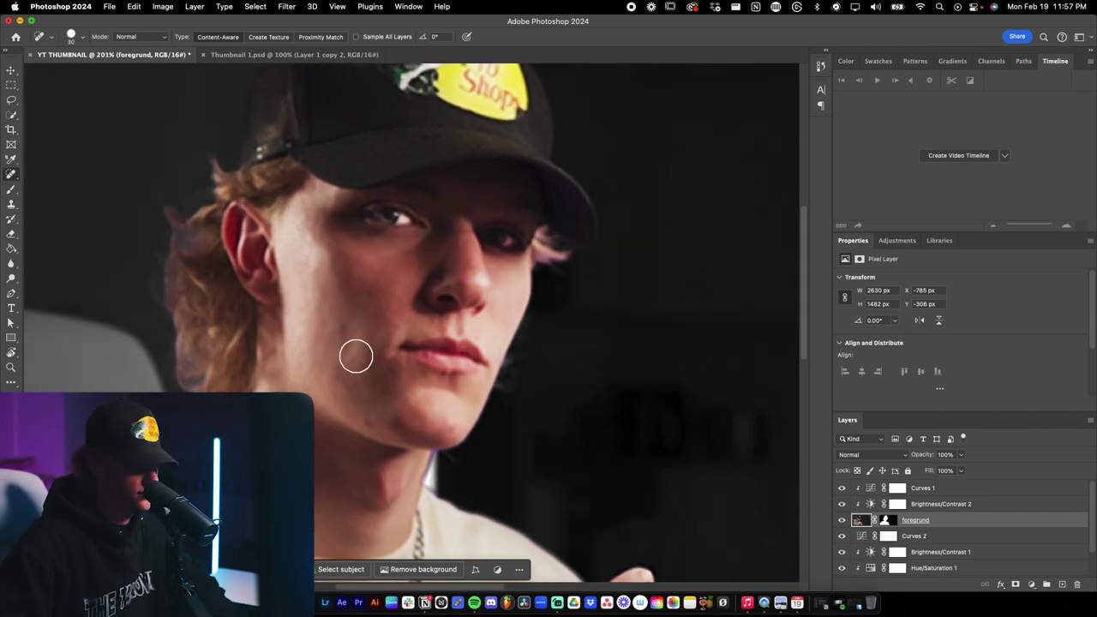
- Reduce the Spot Healing Brush to 20 px and heal the remaining marks on the subject's cheek and along the jaw
key("bracketleft")
left_click_drag(340, 317, 344, 337)
left_click(344, 376)
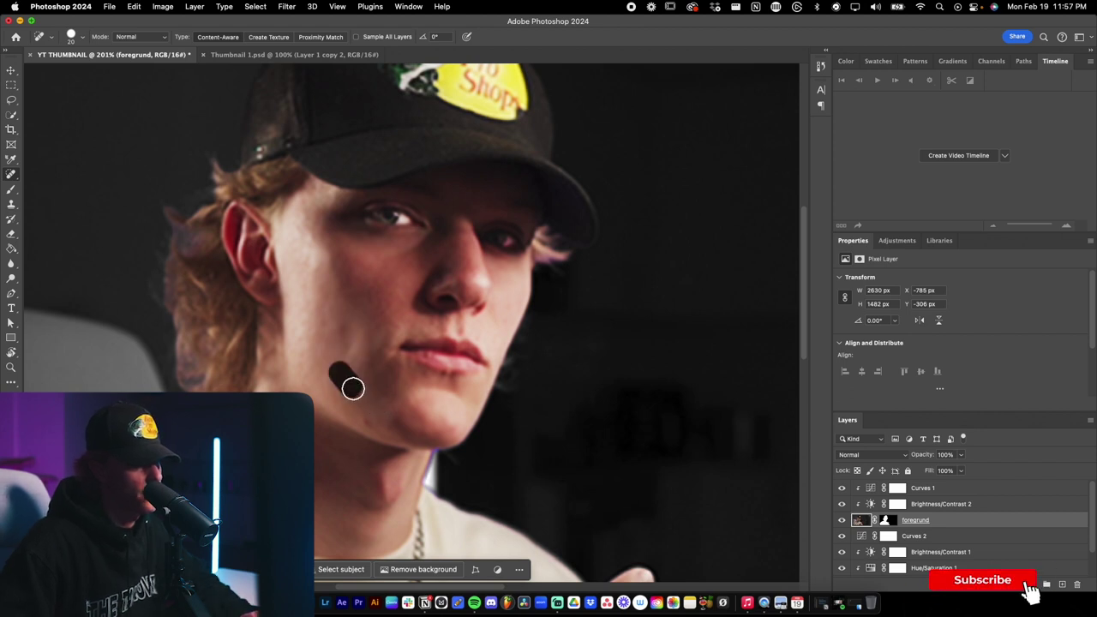
scroll(355, 392, "down", 6)
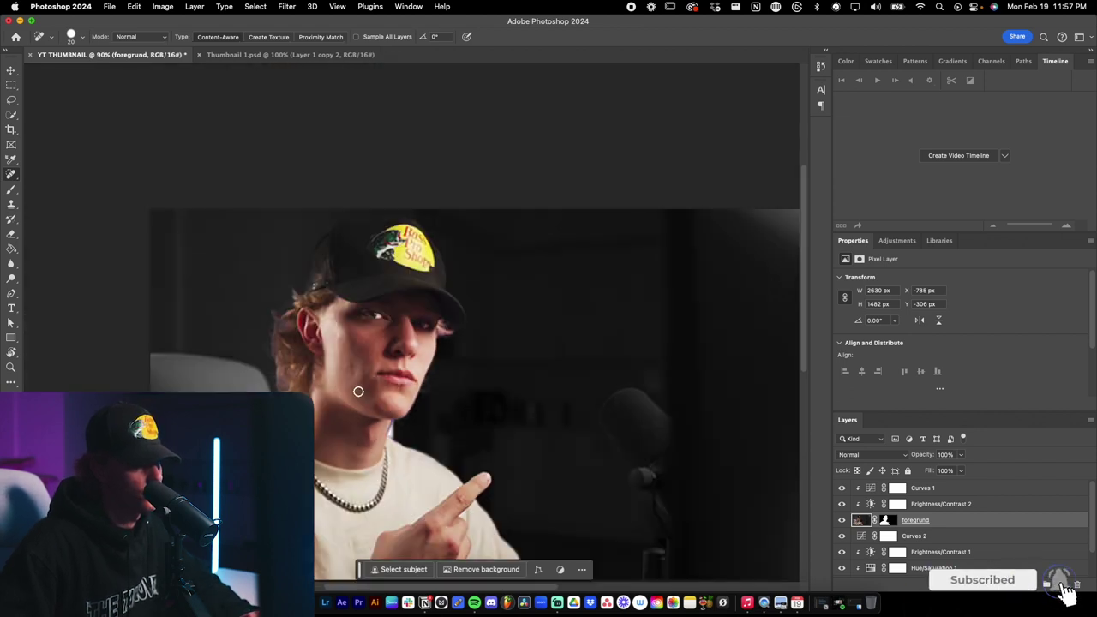
- Enlarge the Spot Healing Brush to 45 px and even out the skin on the subject's cheek and jaw
key("bracketright")
left_click(354, 371)
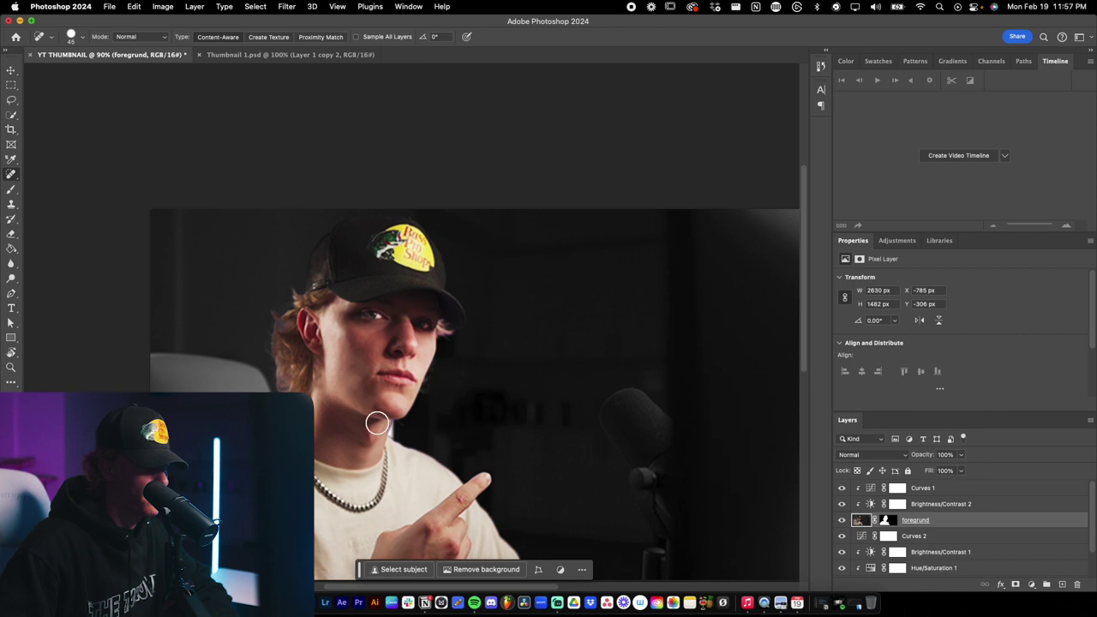
left_click(347, 370)
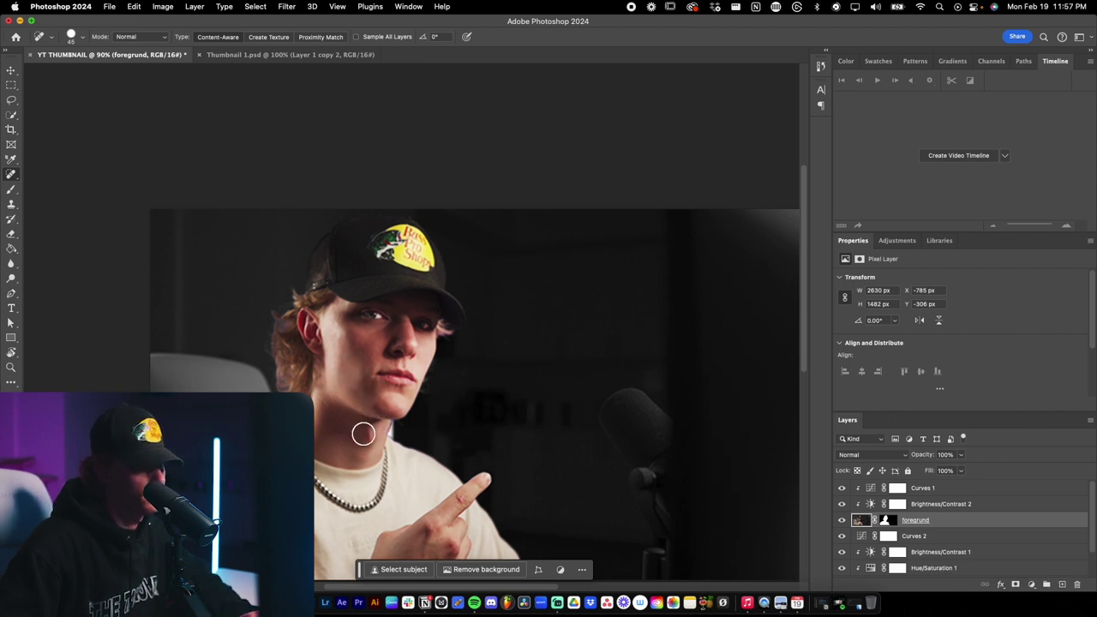
scroll(365, 428, "up", 4)
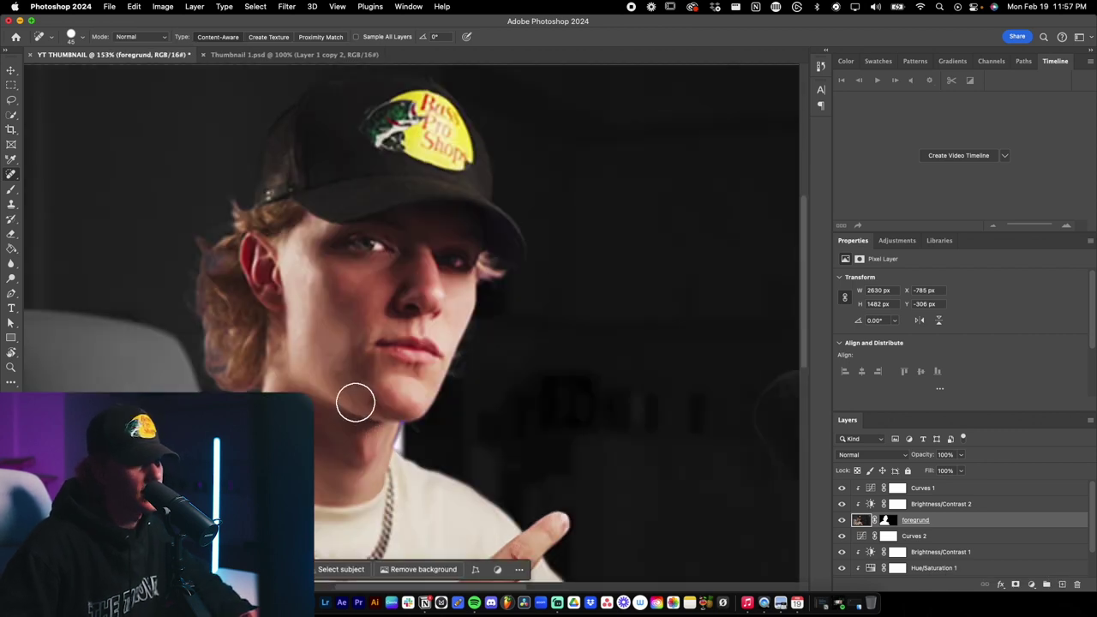
left_click(317, 309)
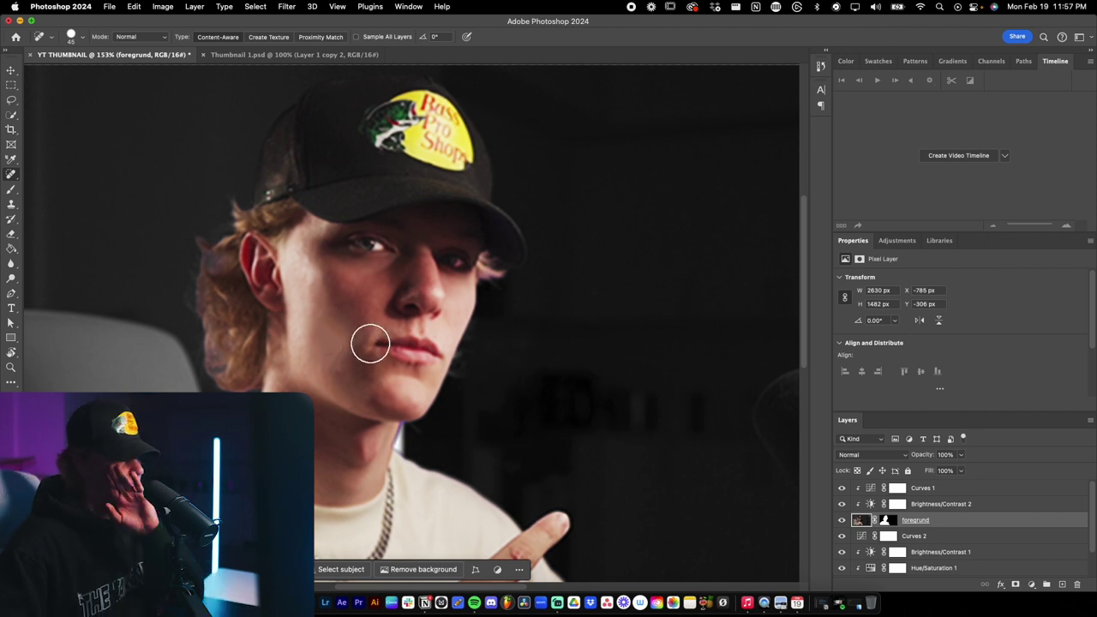
scroll(410, 384, "down", 6)
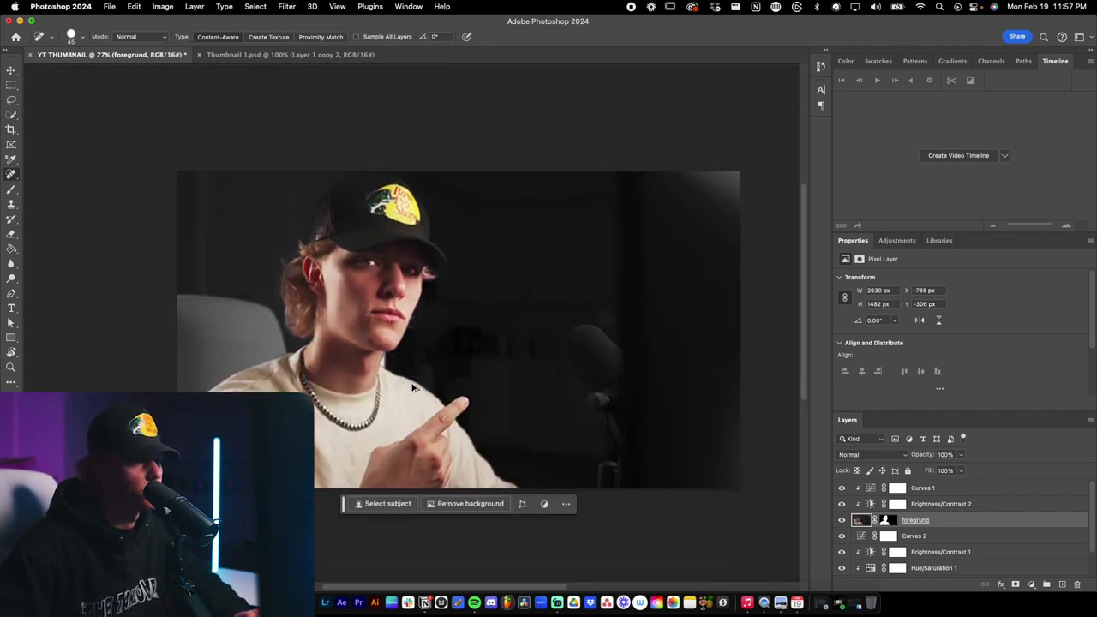
- Add a Hue/Saturation adjustment clipped to the foregrund layer and set its saturation to -100
key("v")
scroll(410, 366, "down", 1)
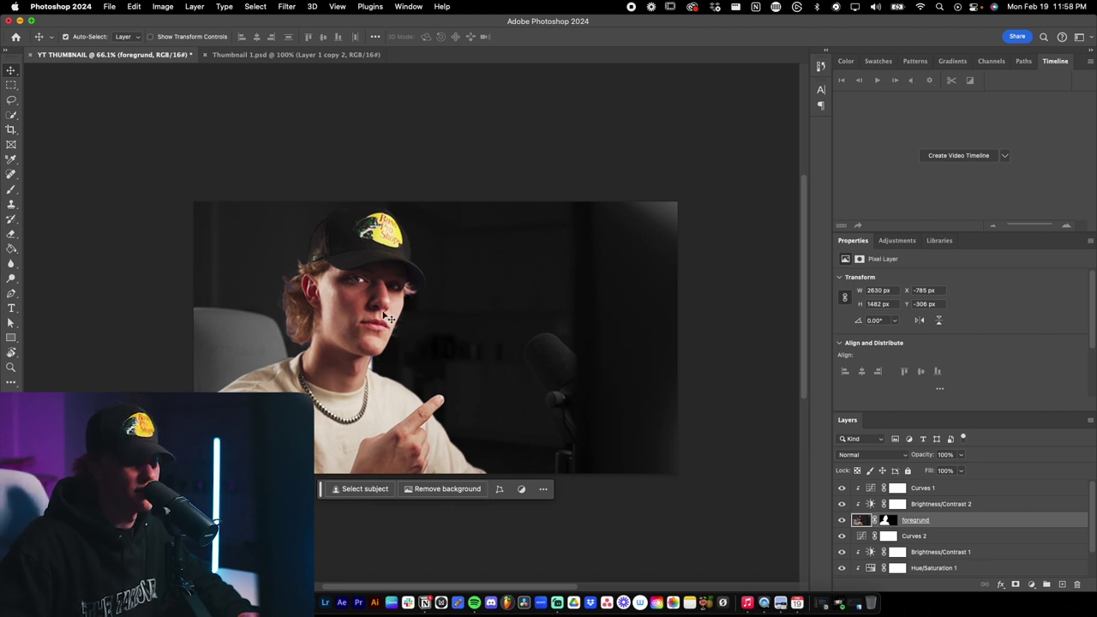
scroll(400, 274, "up", 10)
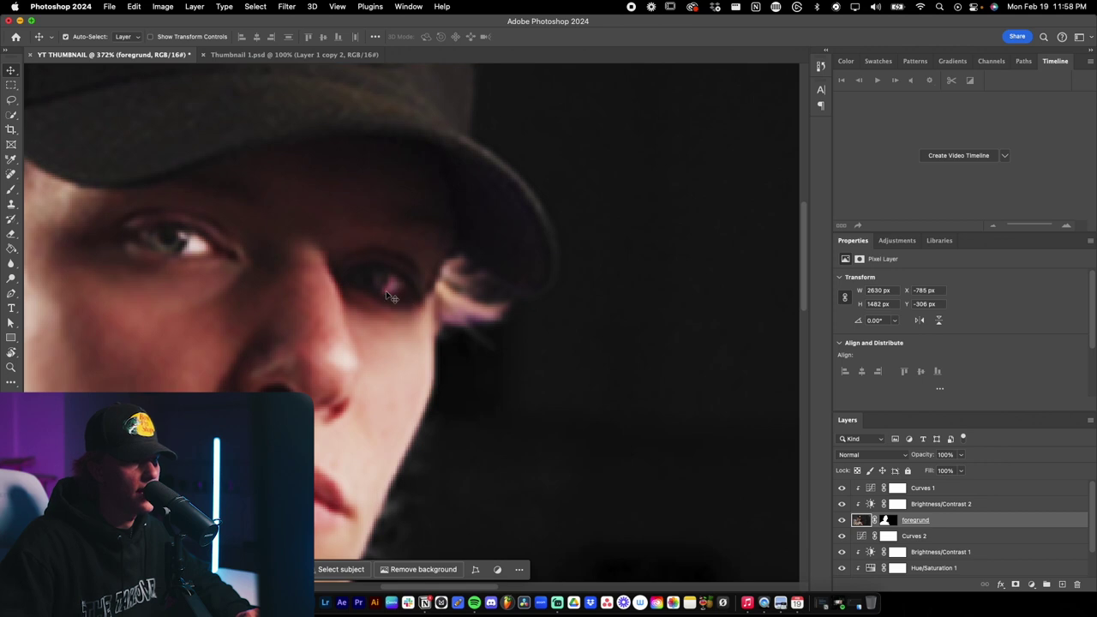
scroll(535, 396, "down", 3)
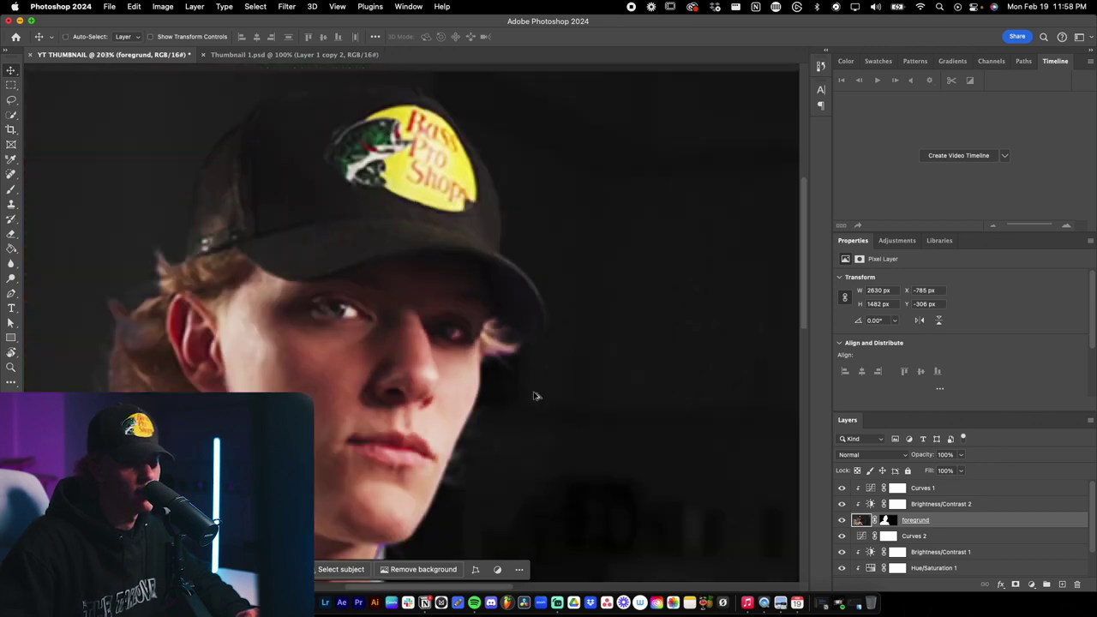
left_click(897, 242)
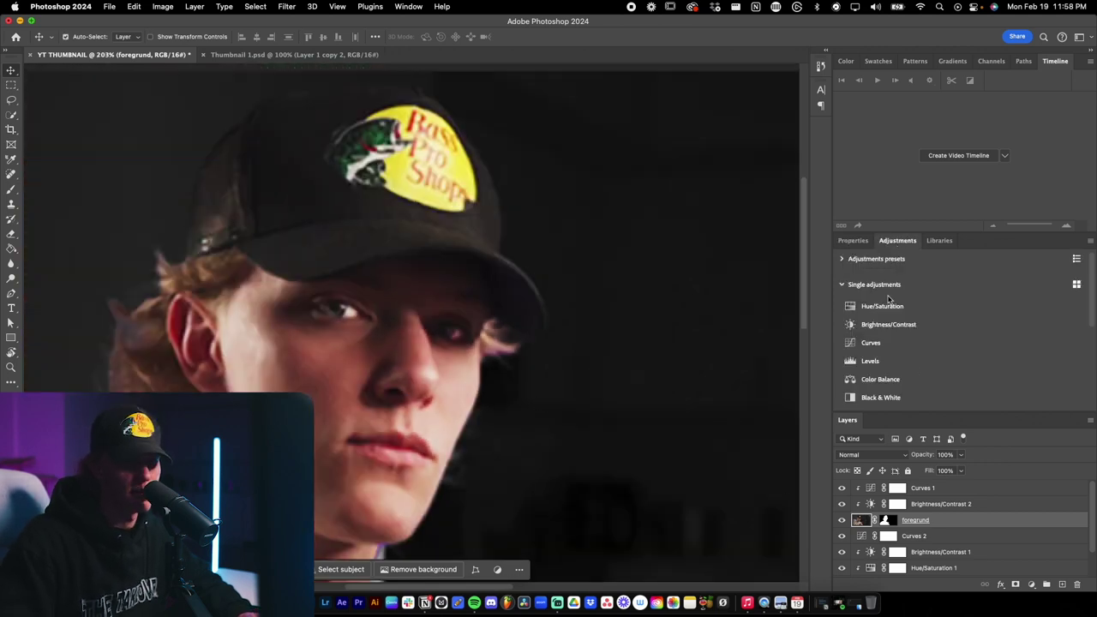
left_click(892, 311)
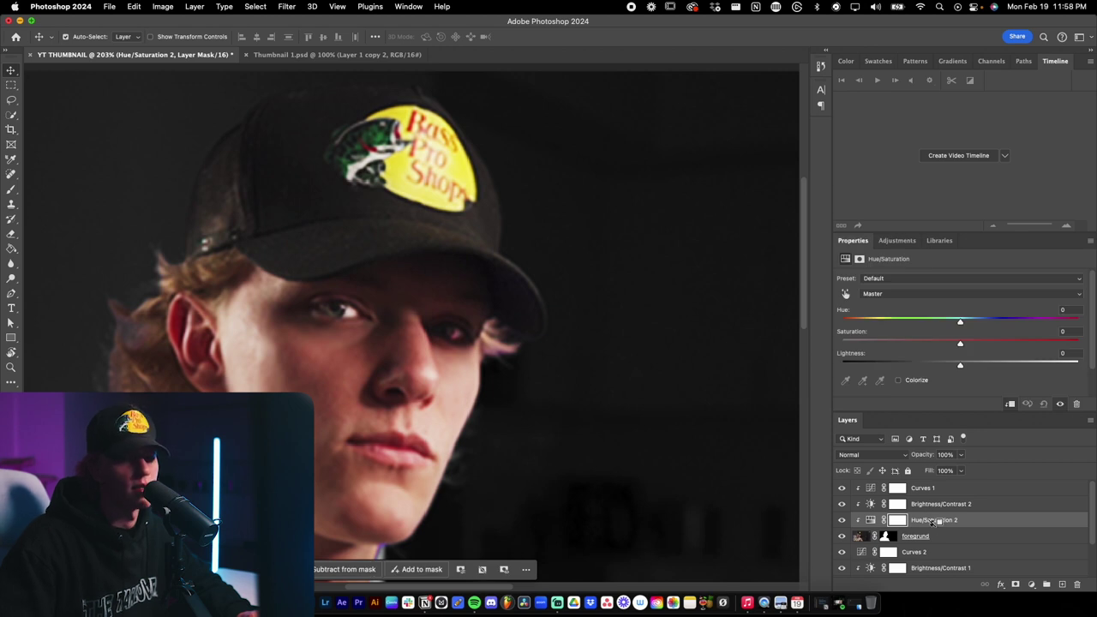
scroll(685, 490, "down", 4)
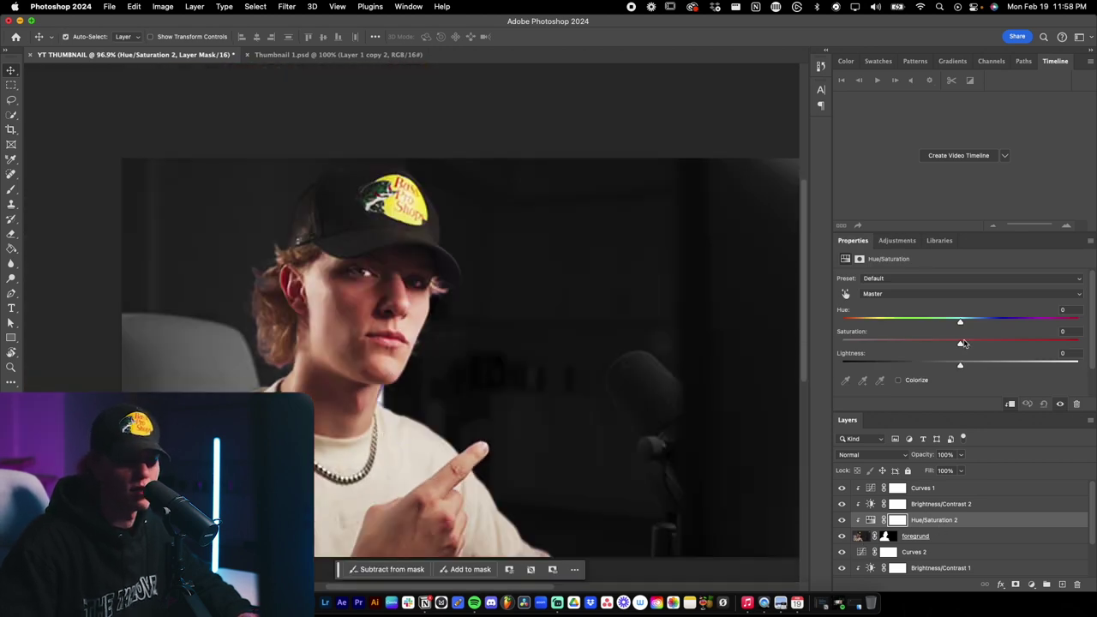
left_click_drag(949, 344, 817, 334)
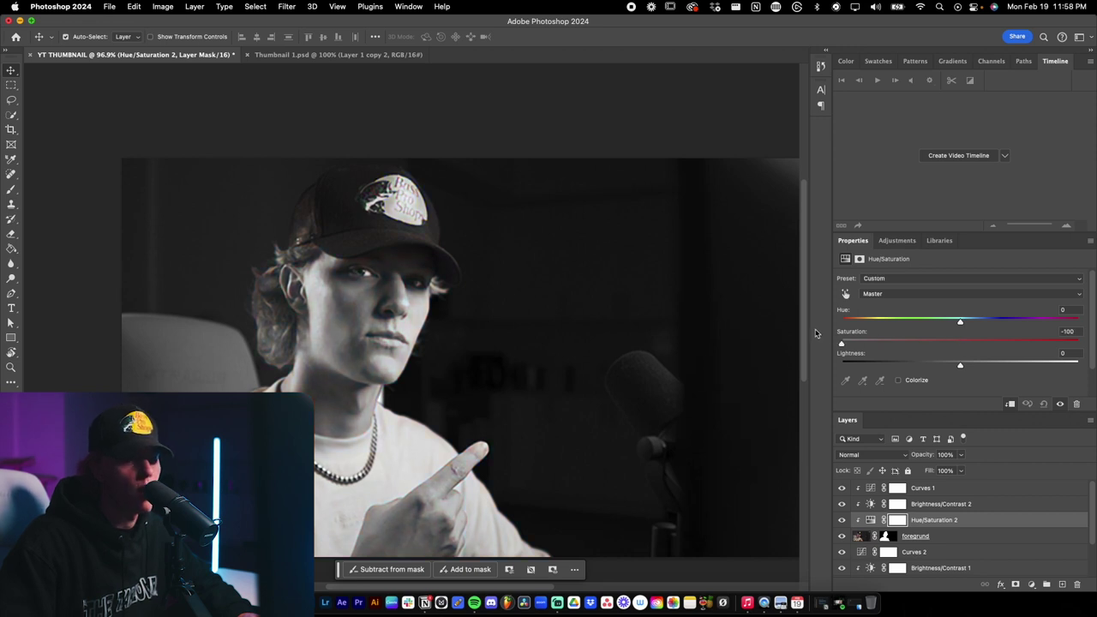
- Paint on the Hue/Saturation 2 layer mask with a 45 px brush to restore colour to the subject's neck and face
left_click(897, 520)
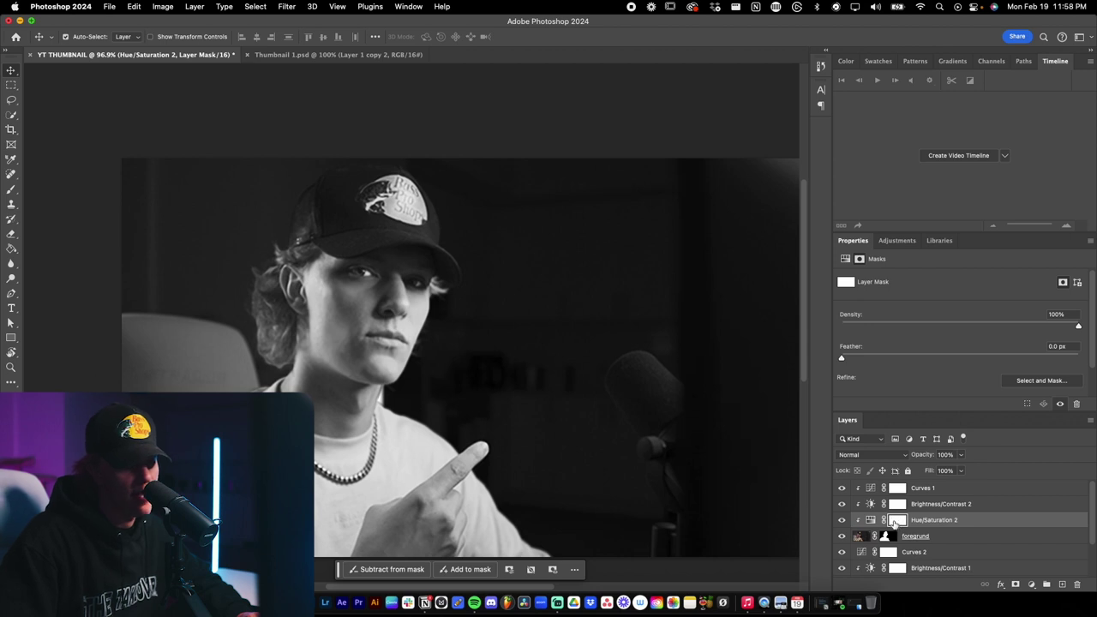
left_click(11, 192)
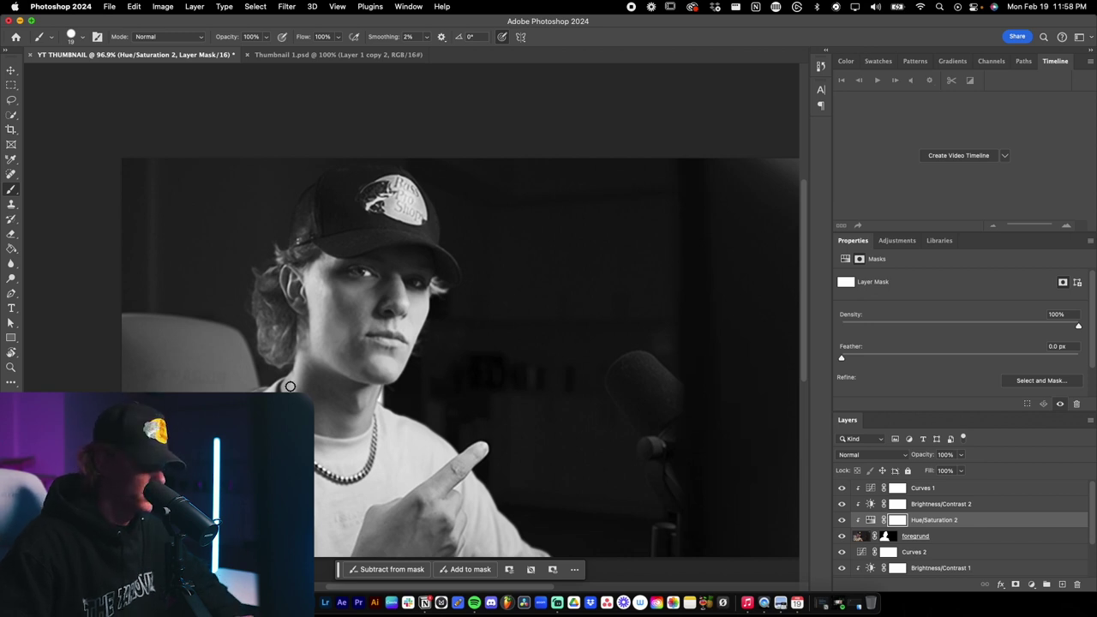
key("bracketright")
key("bracketright")
key("bracketright")
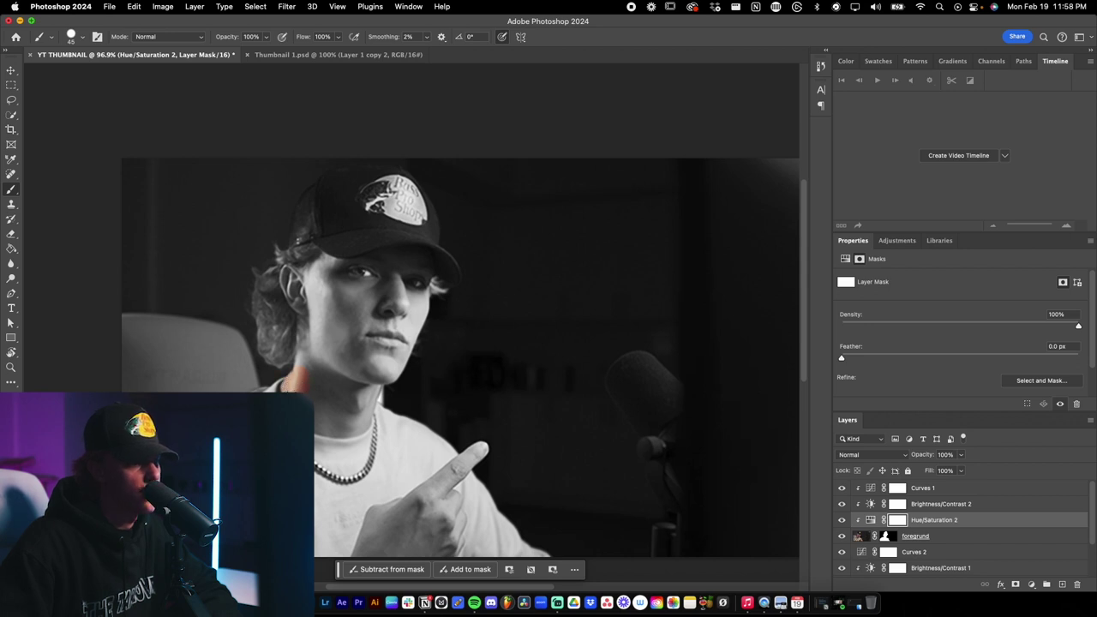
mouse_move(337, 423)
left_mouse_down()
mouse_move(352, 423)
mouse_move(403, 342)
left_mouse_up()
- Enlarge the brush to 80 px and mask the desaturation off the subject's hair and the whole cap
key("bracketright")
key("bracketright")
key("bracketright")
key("bracketright")
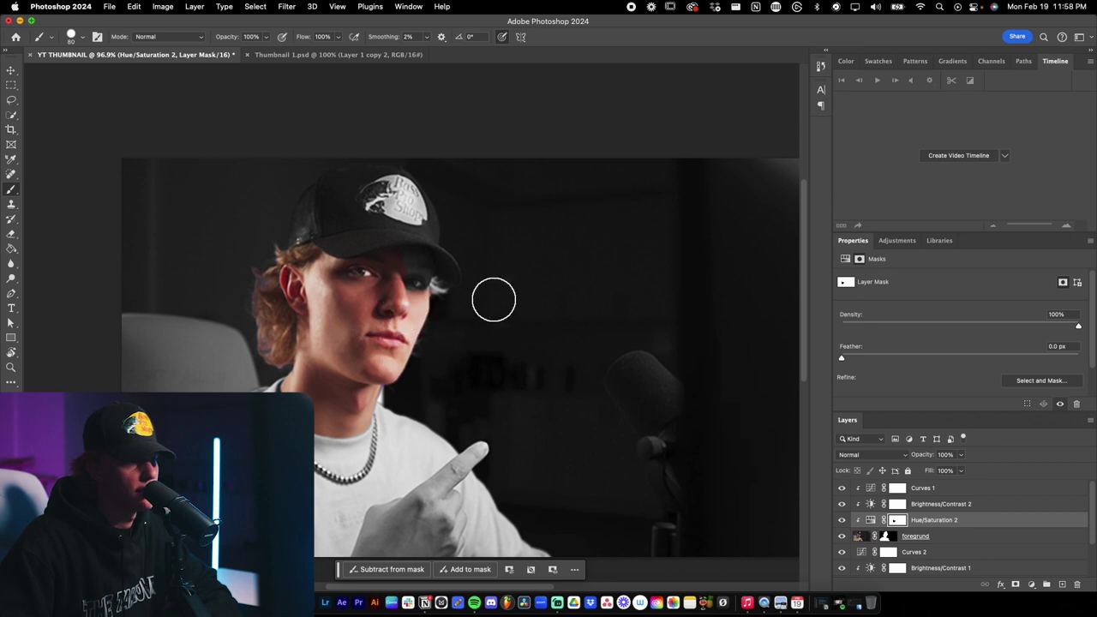
left_click_drag(472, 257, 269, 174)
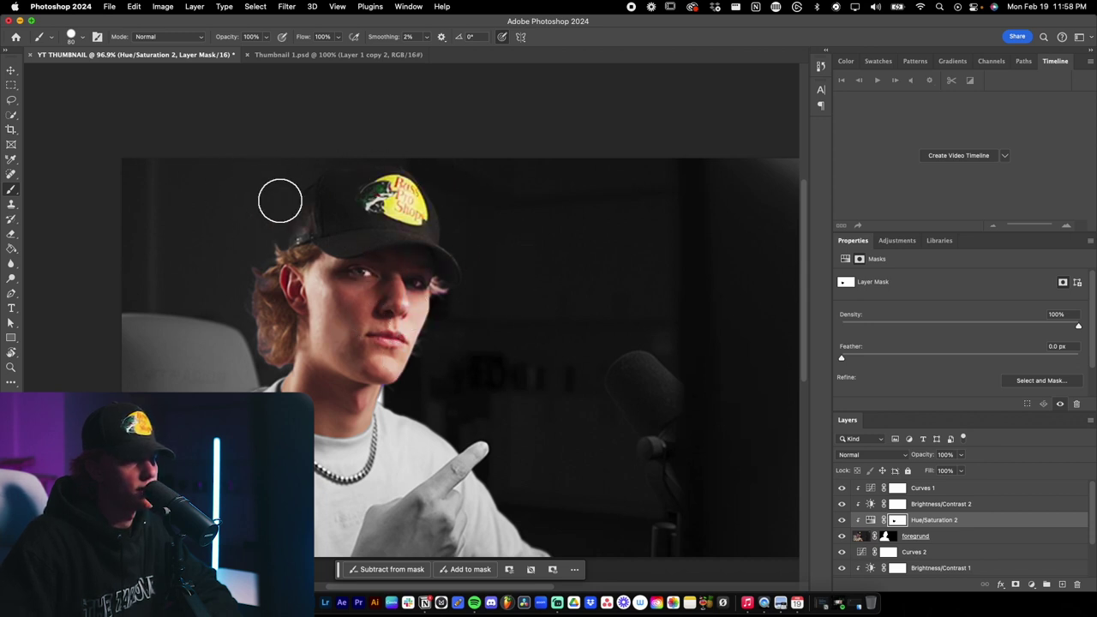
- Reduce the brush to 40 px and restore colour to the pointing finger and hand on the same mask
key("bracketleft")
key("bracketleft")
key("bracketleft")
key("bracketleft")
key("bracketleft")
left_click_drag(480, 447, 395, 520)
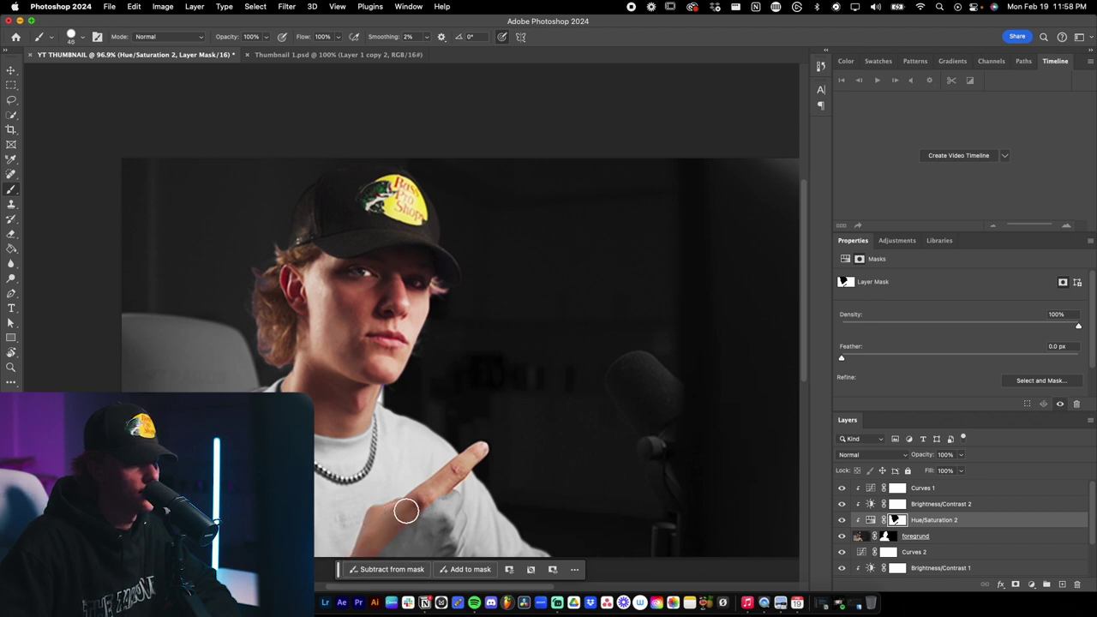
- Desaturate the pink spot in the subject's shaded eye by painting on the Hue/Saturation 2 mask with a 7 px brush
scroll(453, 503, "up", 3)
scroll(454, 386, "down", 4)
scroll(461, 269, "up", 6)
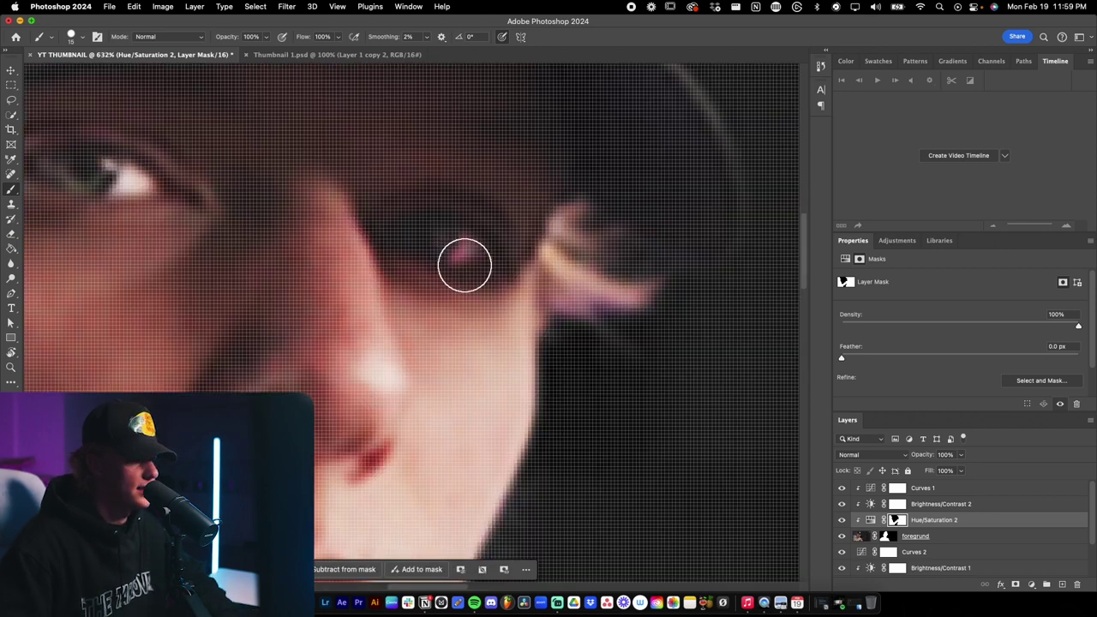
scroll(454, 265, "down", 2)
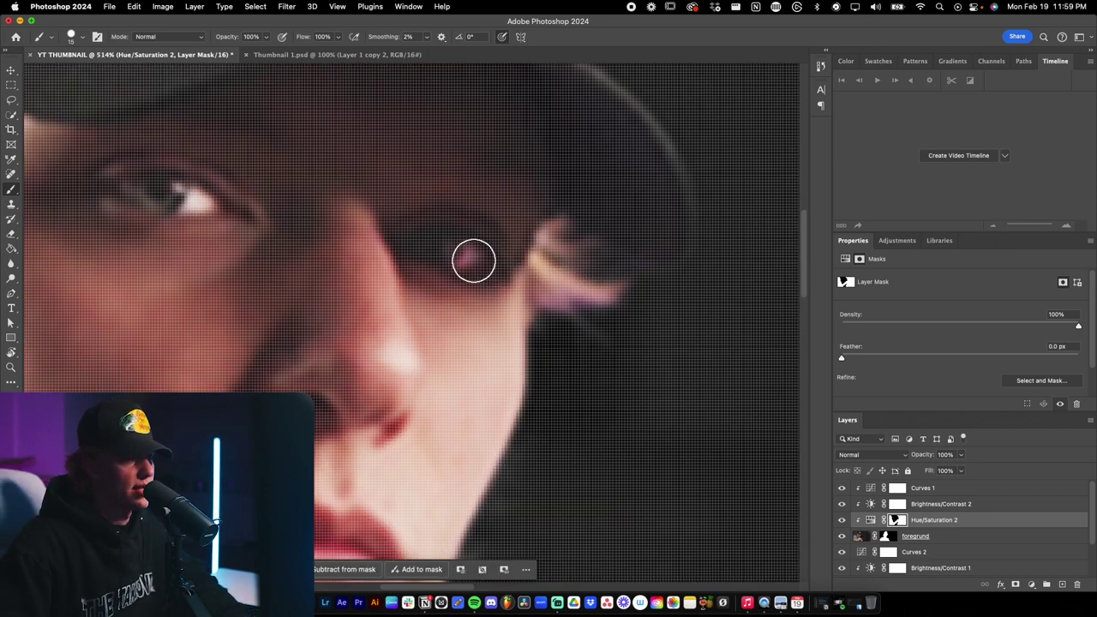
key("p")
left_click(11, 189)
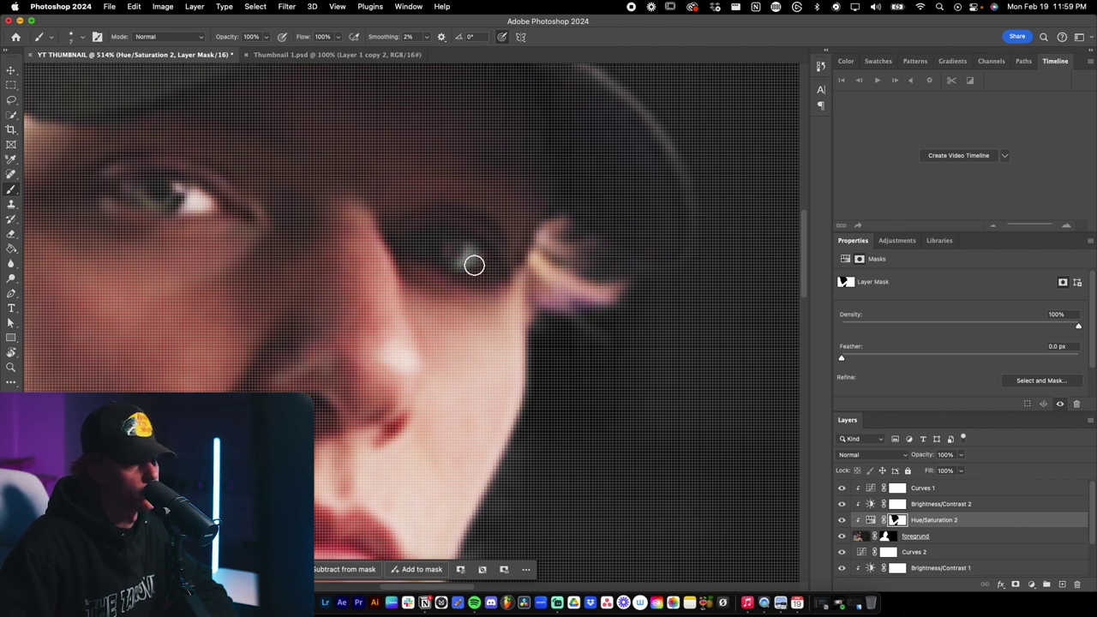
scroll(472, 266, "down", 5)
scroll(490, 289, "up", 5)
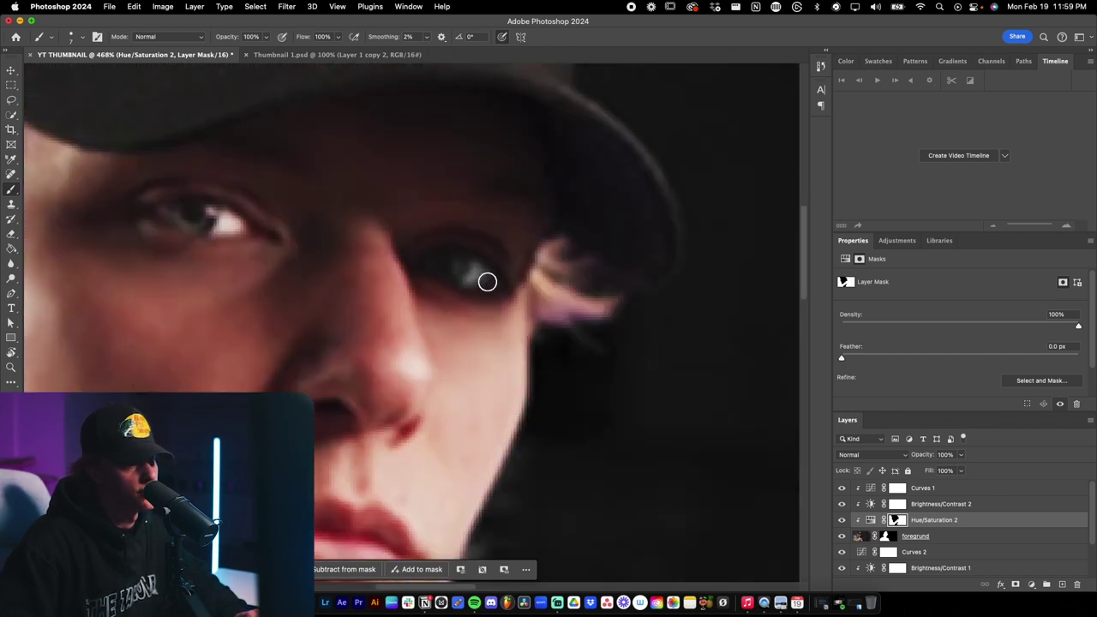
- Add an empty layer directly beneath the foregrund layer, above the bkac group
scroll(480, 279, "down", 10)
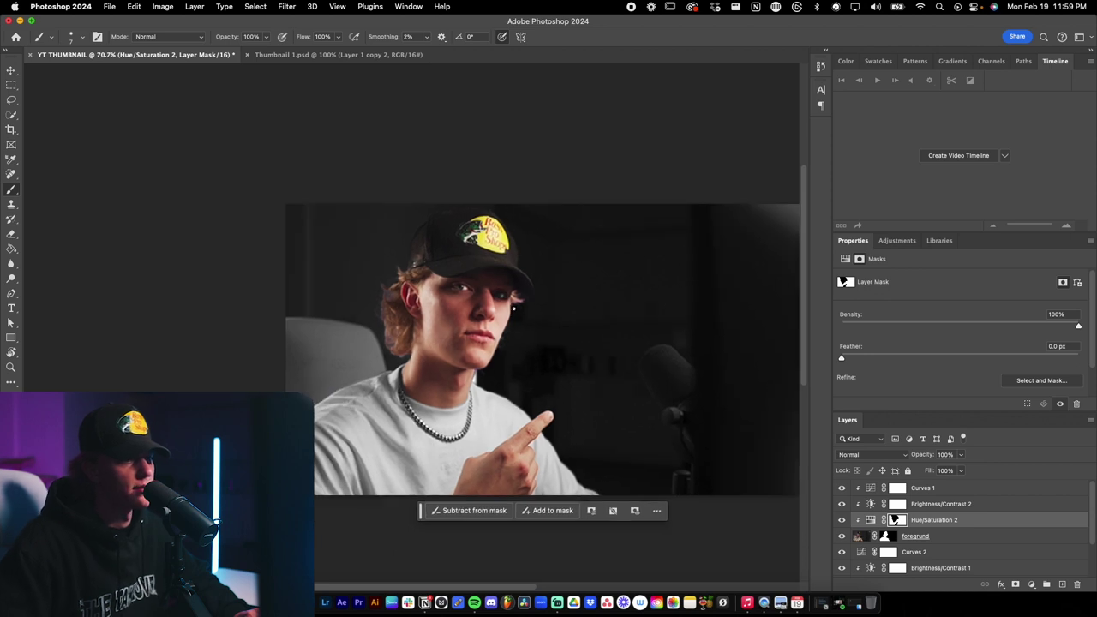
scroll(561, 390, "down", 2)
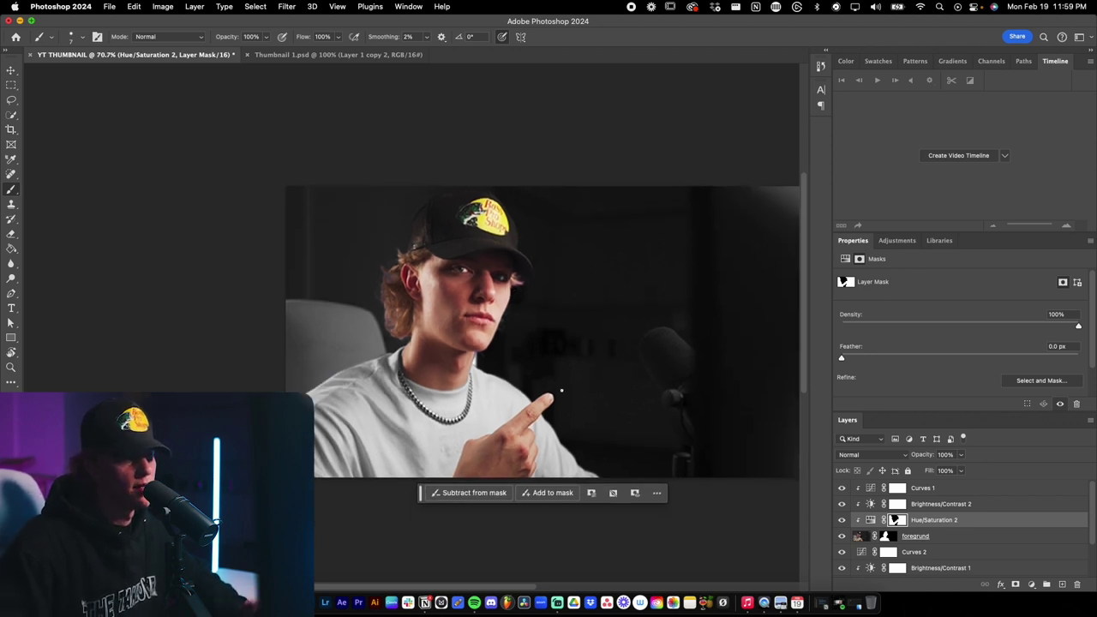
scroll(562, 391, "down", 3)
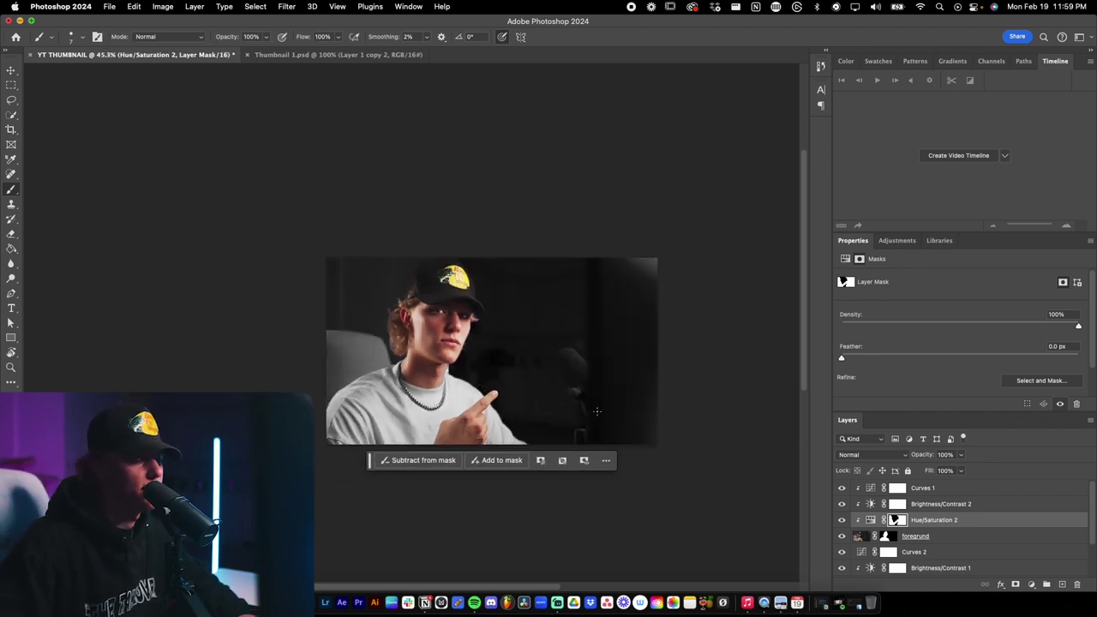
key("v")
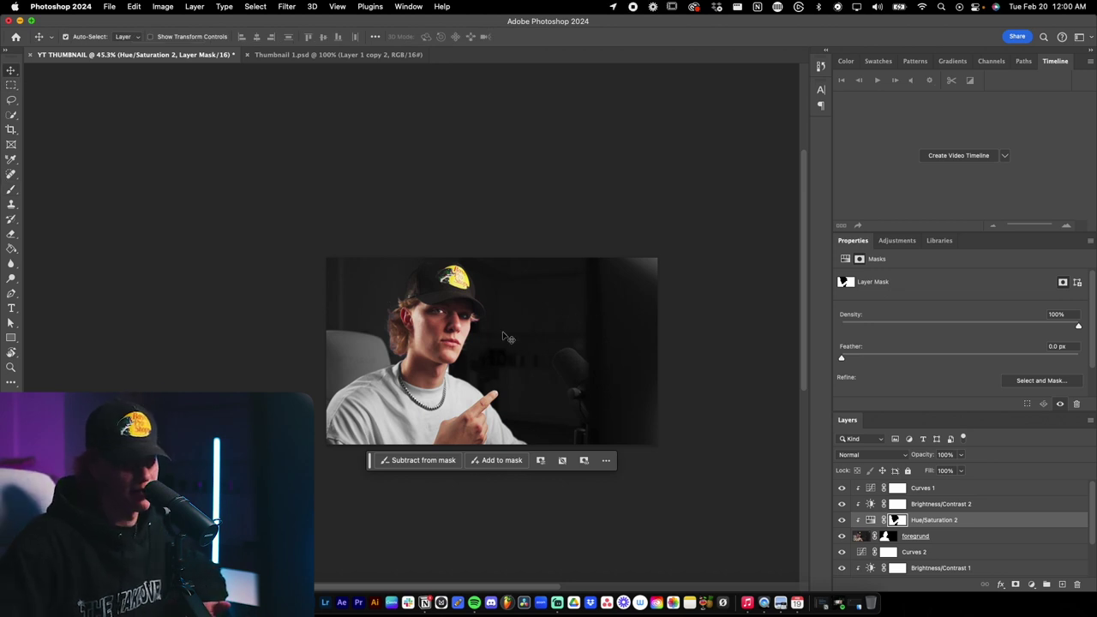
left_click(502, 302)
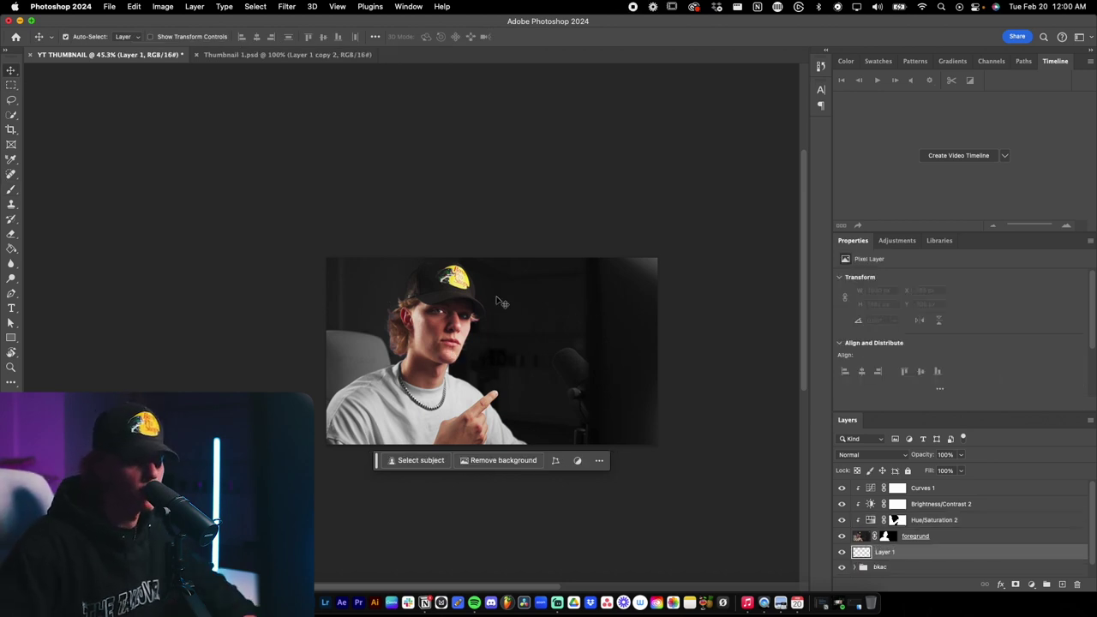
- Try brushing white over the empty areas on both sides of the subject, then undo the strokes
left_click(11, 191)
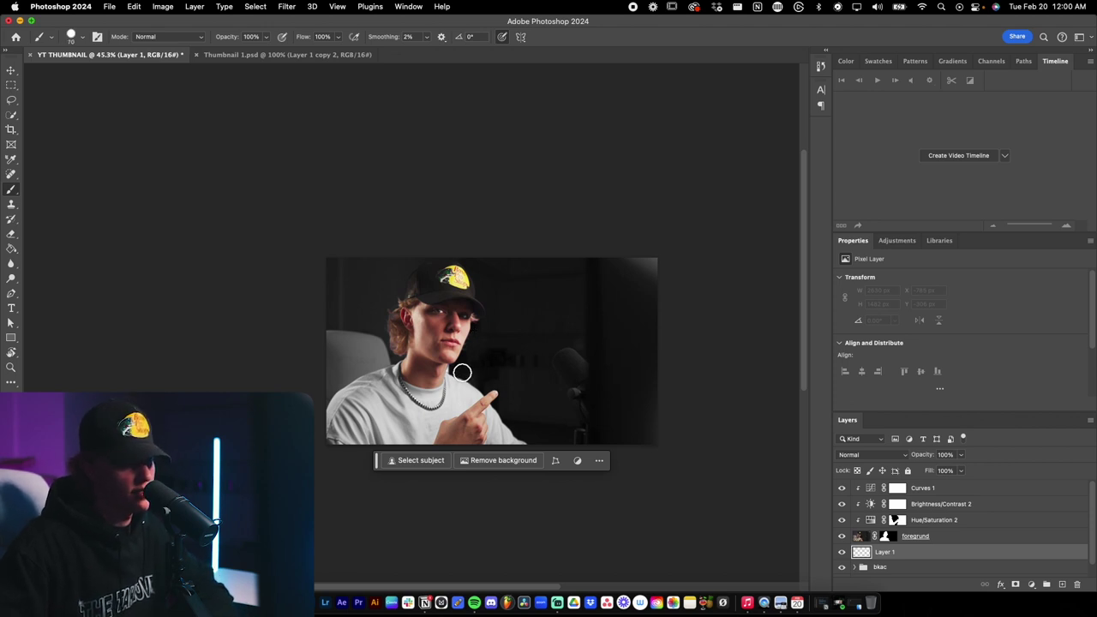
mouse_move(465, 369)
left_mouse_down()
mouse_move(512, 335)
mouse_move(543, 400)
mouse_move(536, 382)
left_mouse_up()
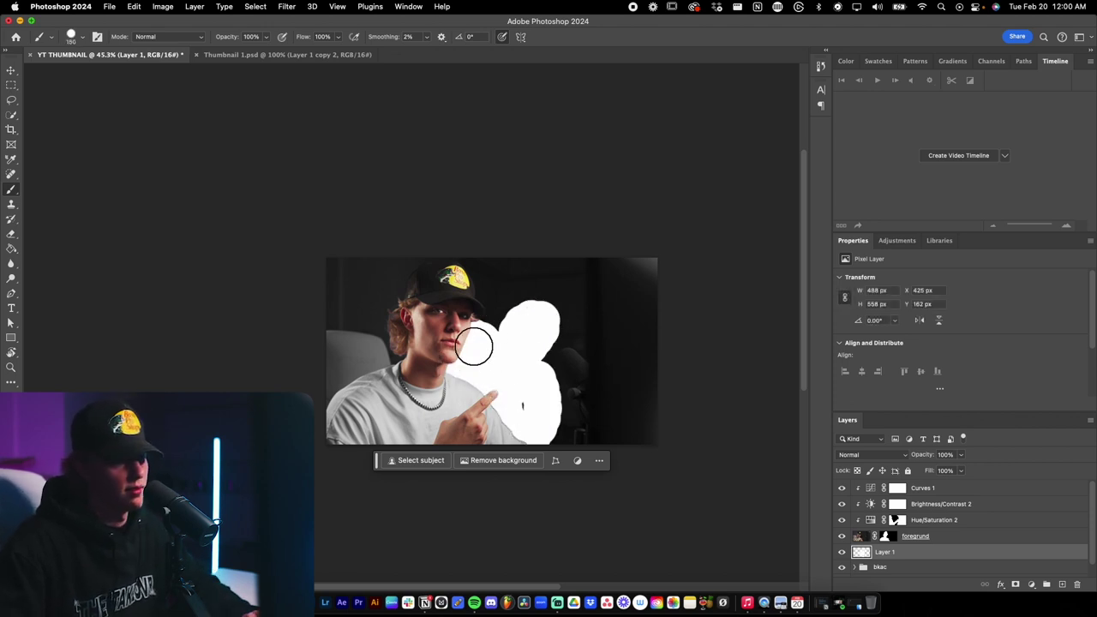
key("super+z")
mouse_move(467, 341)
left_mouse_down()
mouse_move(506, 342)
mouse_move(338, 339)
left_mouse_up()
key("super+z")
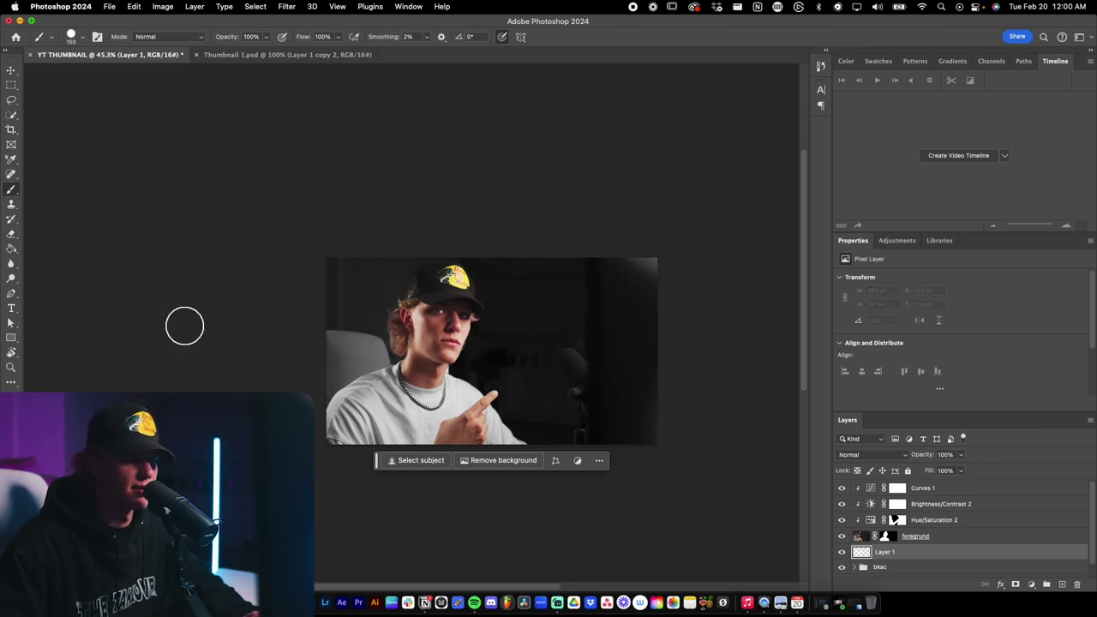
- Place the 11.45.55 PM thumbnail screenshot behind the subject at 25.18% scale, above the pointing hand
left_click_drag(0, 227, 467, 319)
left_click_drag(656, 352, 590, 343)
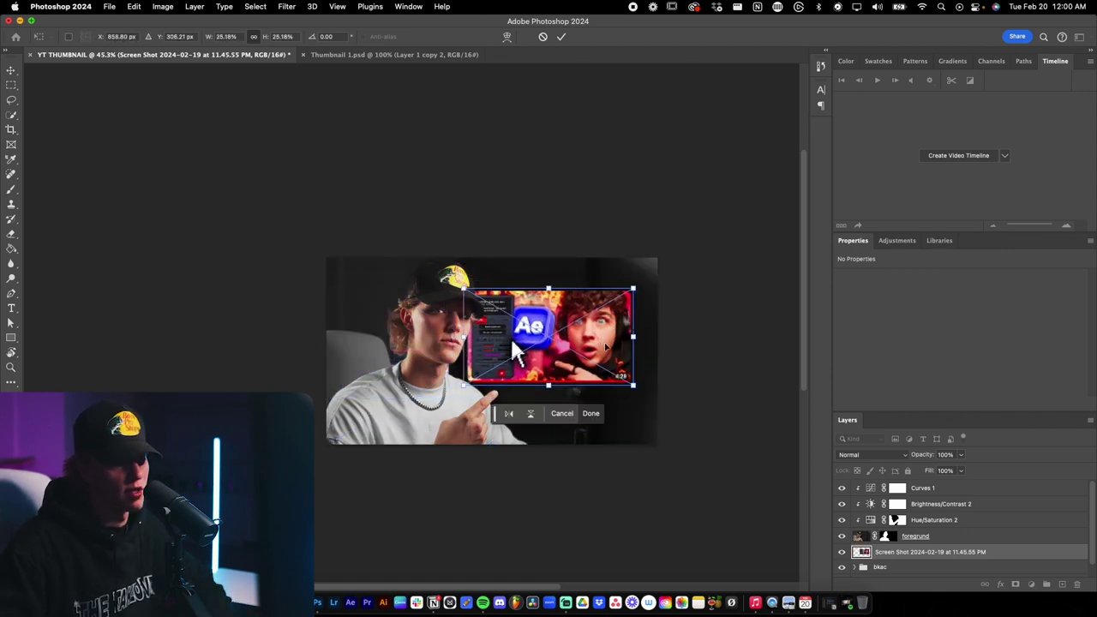
key("Return")
- Show the 11.45.36 PM thumbnail screenshot instead and move it into the empty space beside the subject's face
scroll(642, 399, "up", 5)
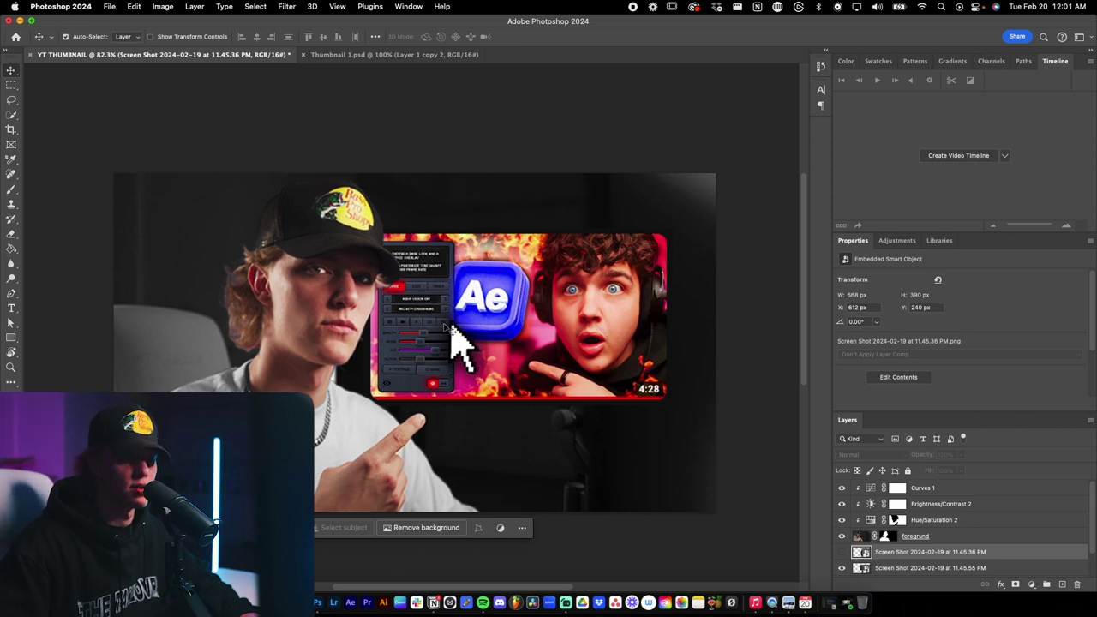
left_click(841, 552)
left_click_drag(540, 390, 519, 286)
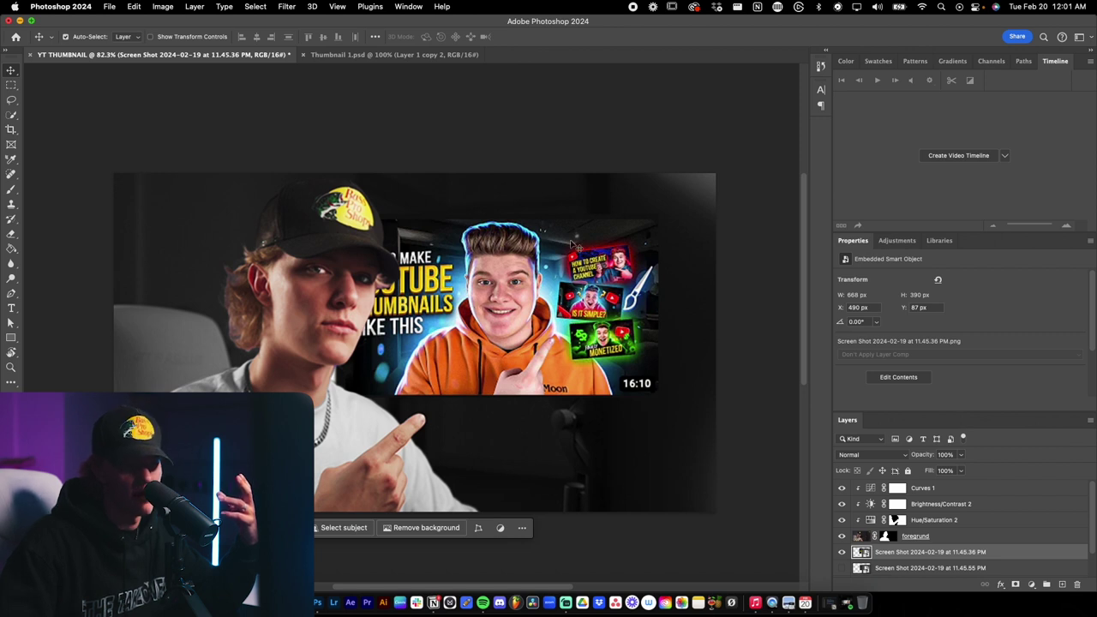
left_click_drag(525, 311, 564, 333)
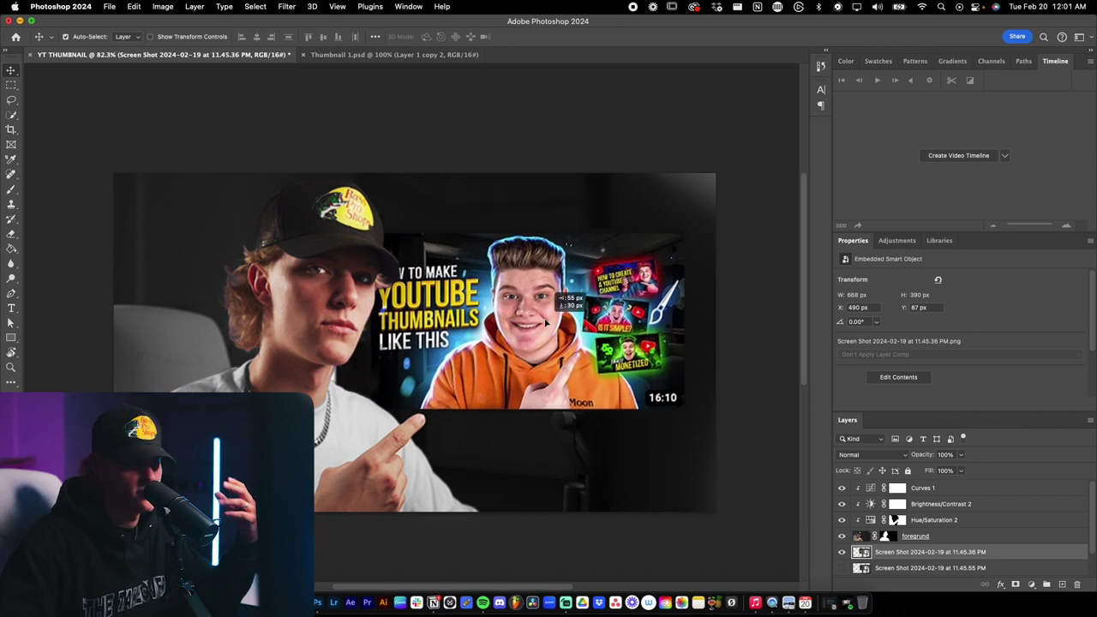
scroll(532, 347, "down", 5)
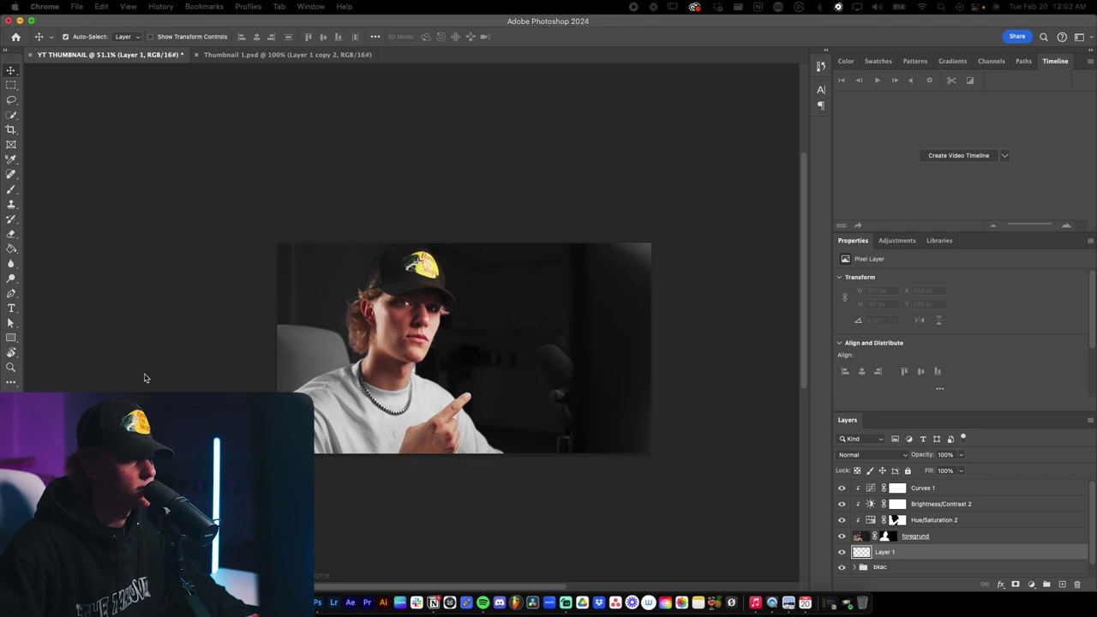
- Switch to Chrome, search Google Images for "photoshop icon" and copy the Wikimedia Commons Photoshop CC icon
key("super+Tab")
left_click(486, 246)
type("phoe")
key("BackSpace")
type("toshop icon")
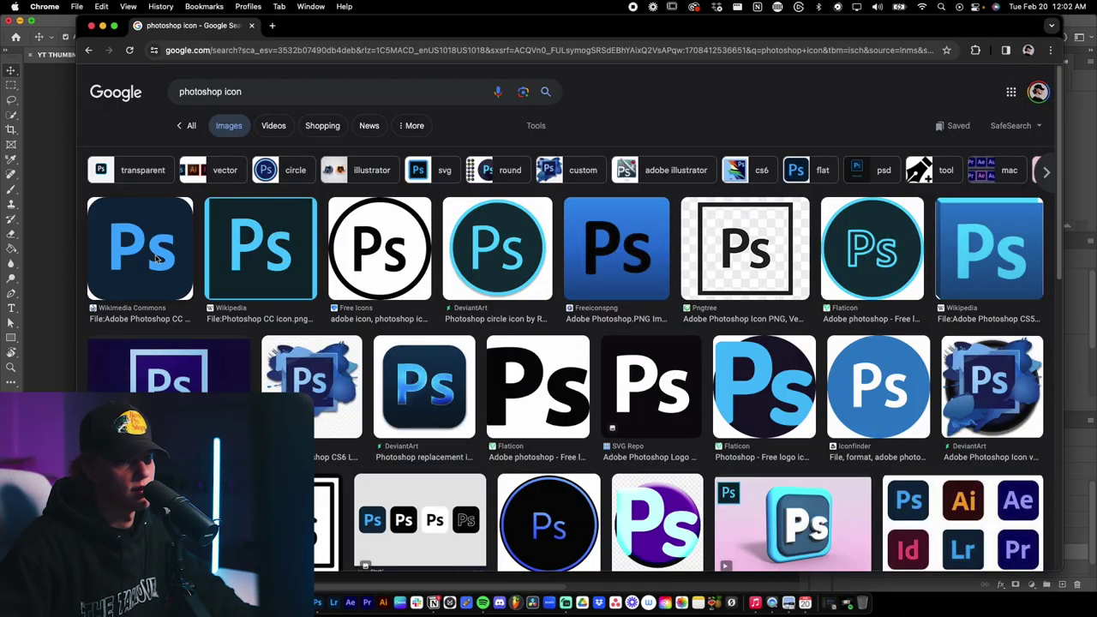
left_click(157, 260)
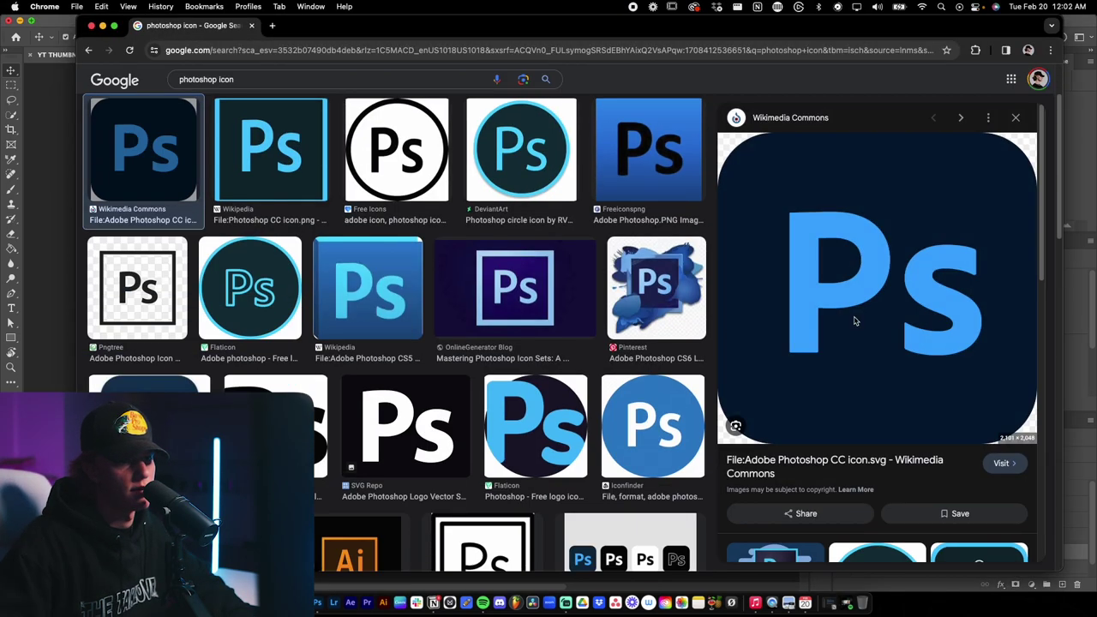
right_click(868, 308)
left_click(901, 441)
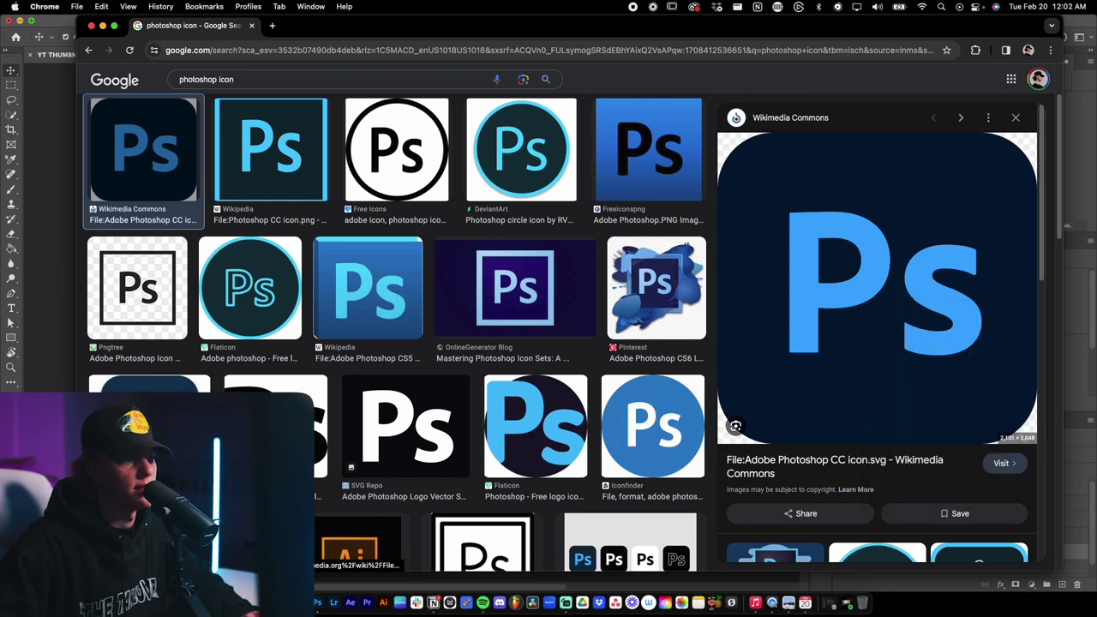
- Paste the icon into the Photoshop thumbnail at 13.80% scale, place it behind the subject's shoulder and tilt it slightly counterclockwise
key("super+Tab")
key("super+v")
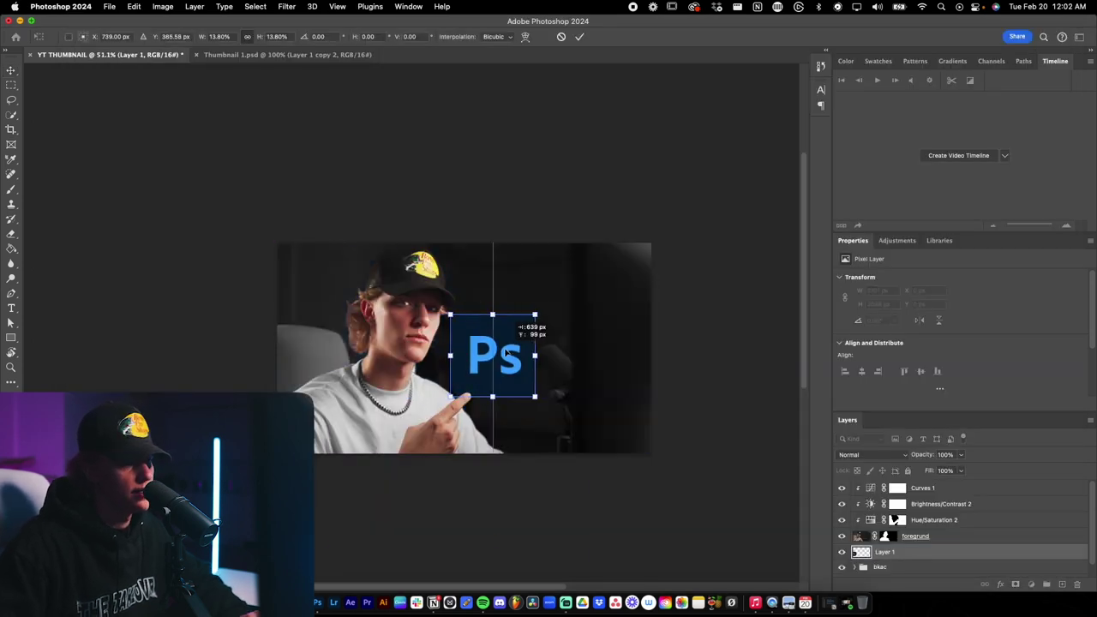
left_click_drag(482, 346, 313, 341)
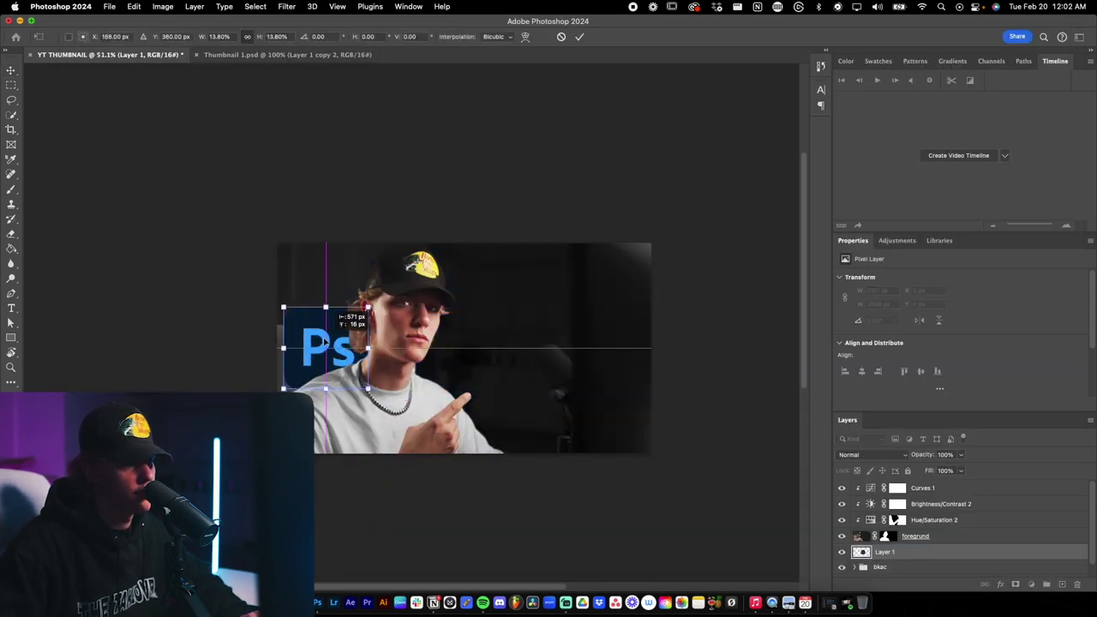
left_click_drag(372, 314, 351, 343)
key("Return")
- Apply a drop shadow to the foregrund layer: Normal, 44% opacity, 128° angle, 13 px distance, 8% spread, 40 px size
scroll(348, 348, "up", 2)
left_click(967, 538)
key("space")
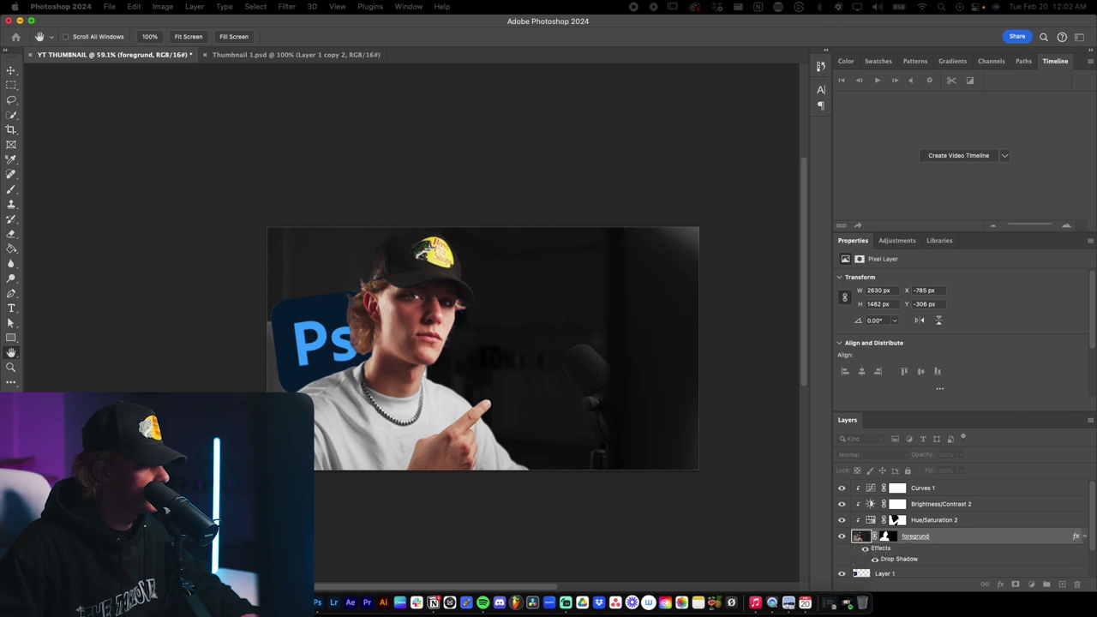
double_click(959, 538)
left_click(529, 372)
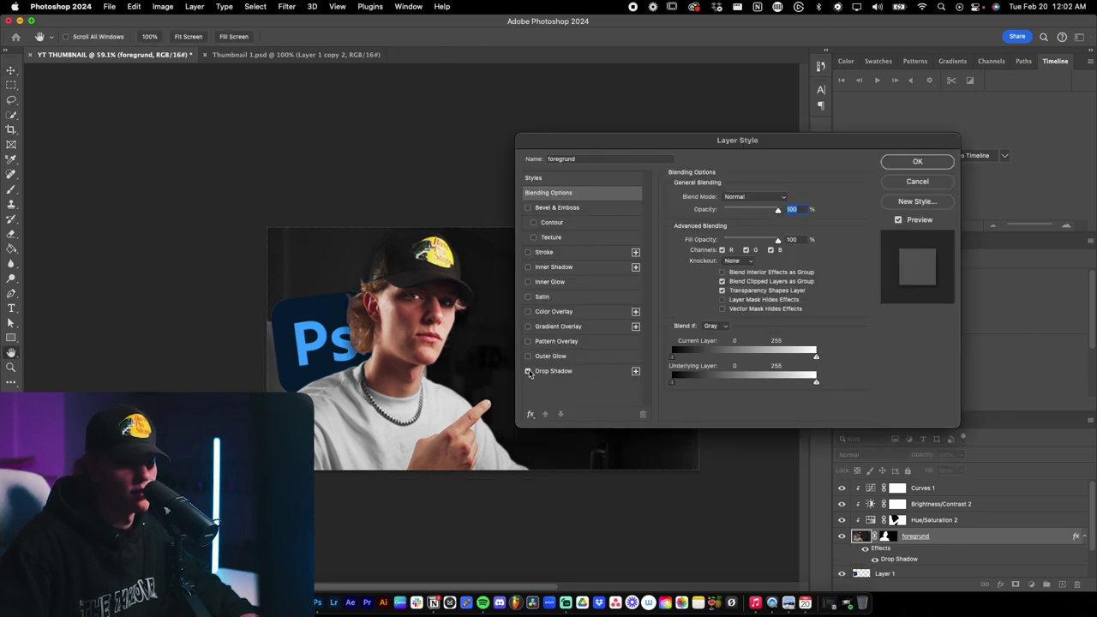
left_click(549, 371)
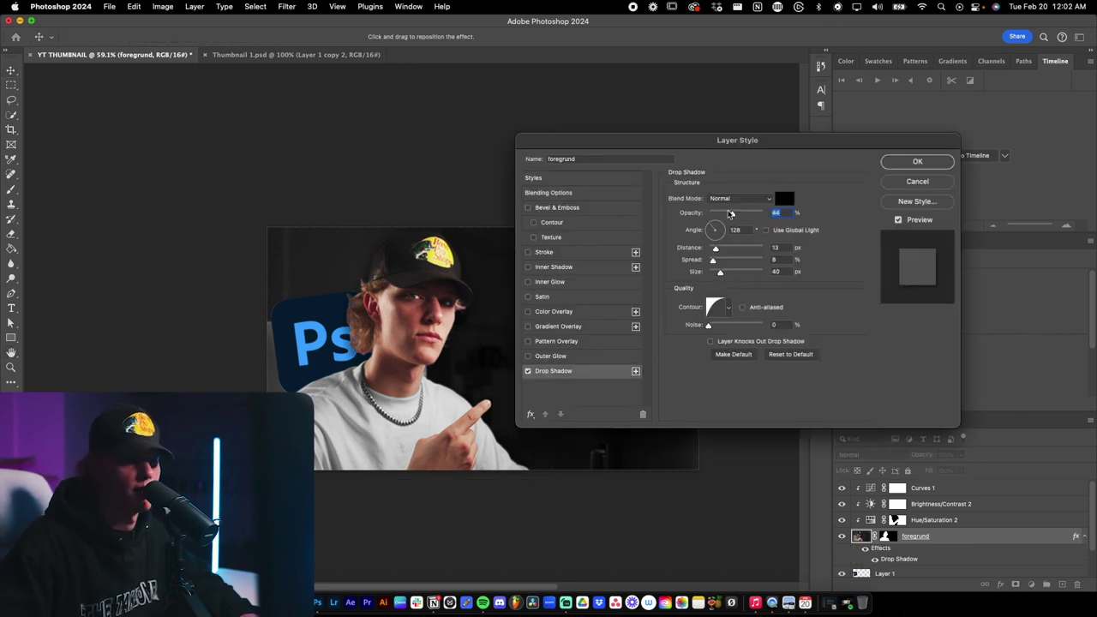
key("Return")
scroll(455, 334, "down", 3)
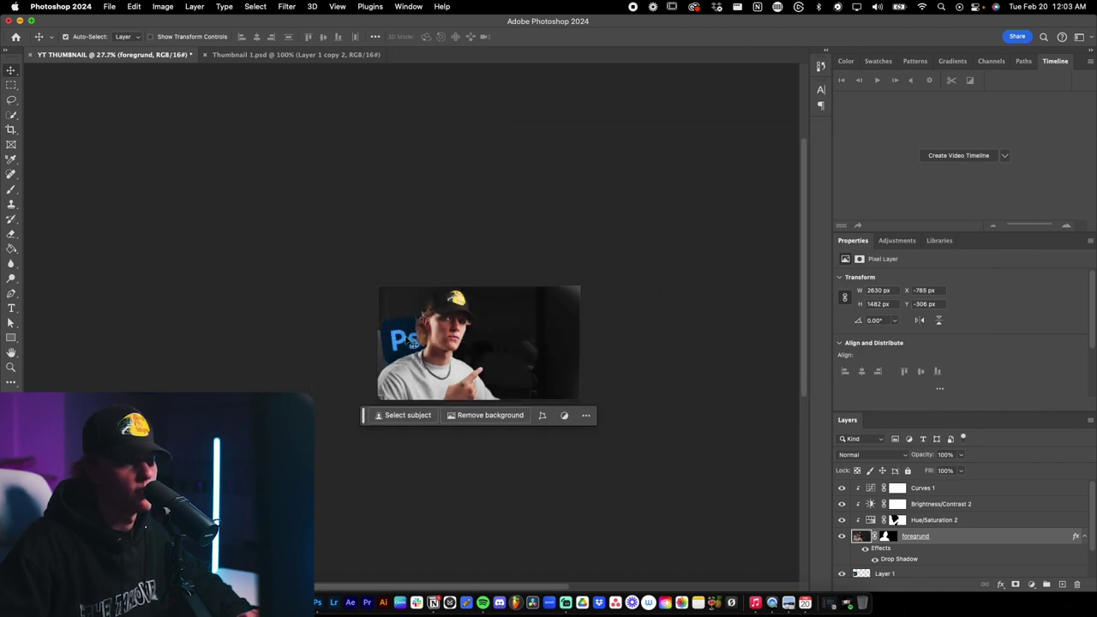
scroll(403, 366, "up", 2)
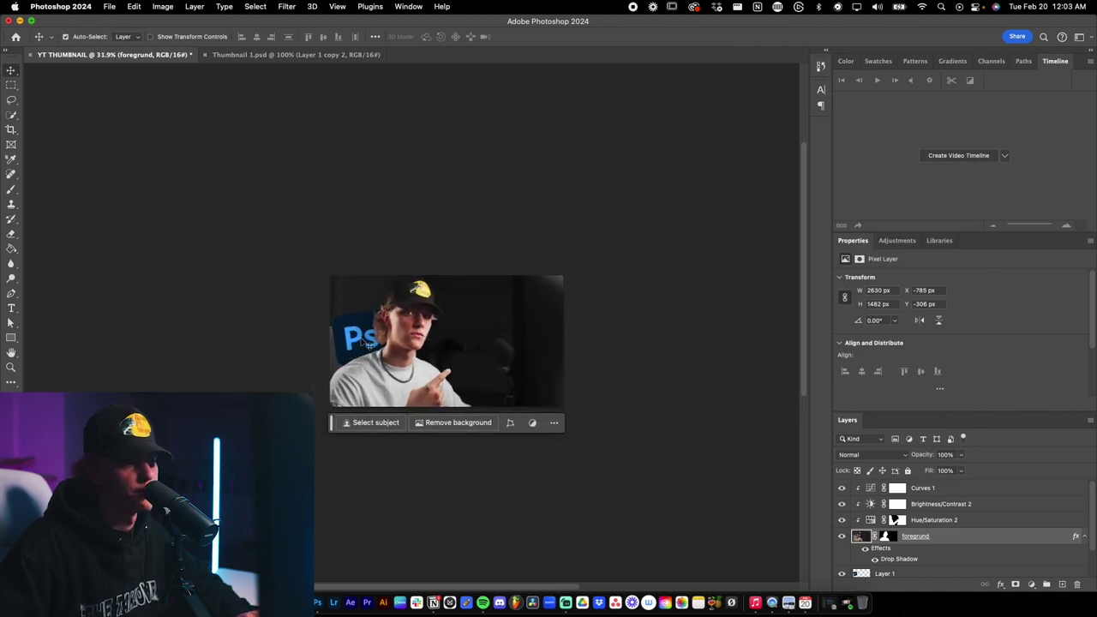
scroll(389, 362, "up", 2)
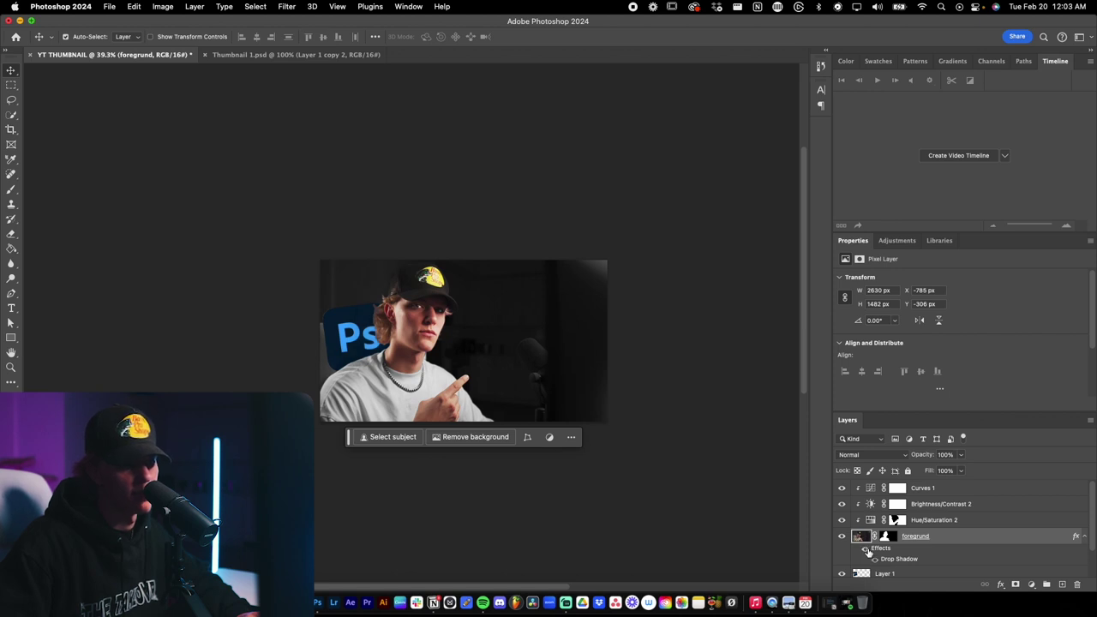
scroll(463, 345, "up", 4)
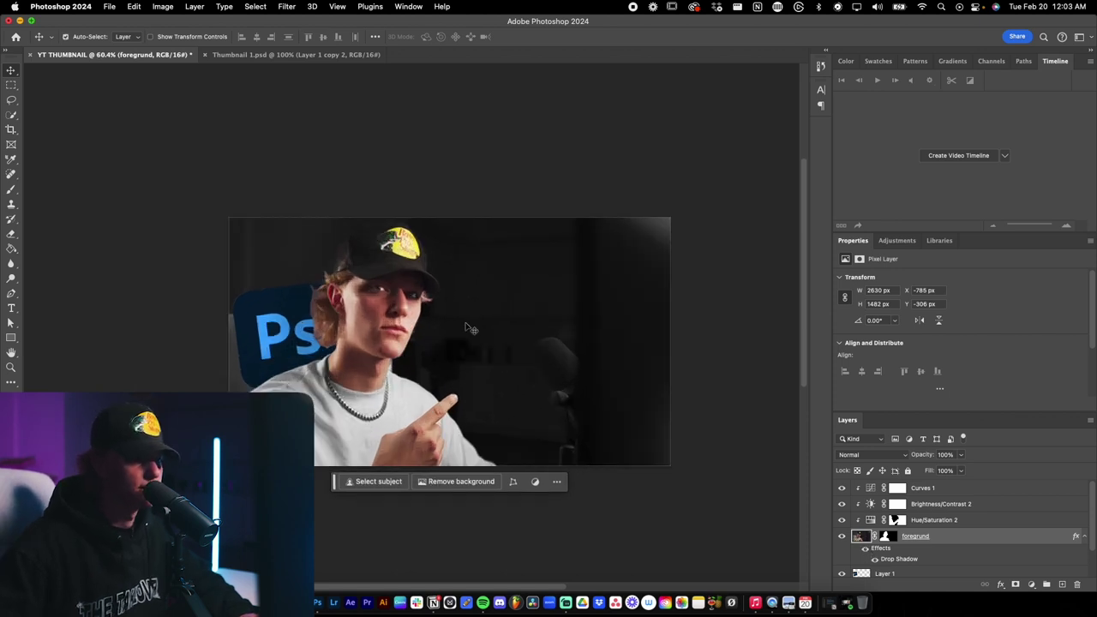
key("super")
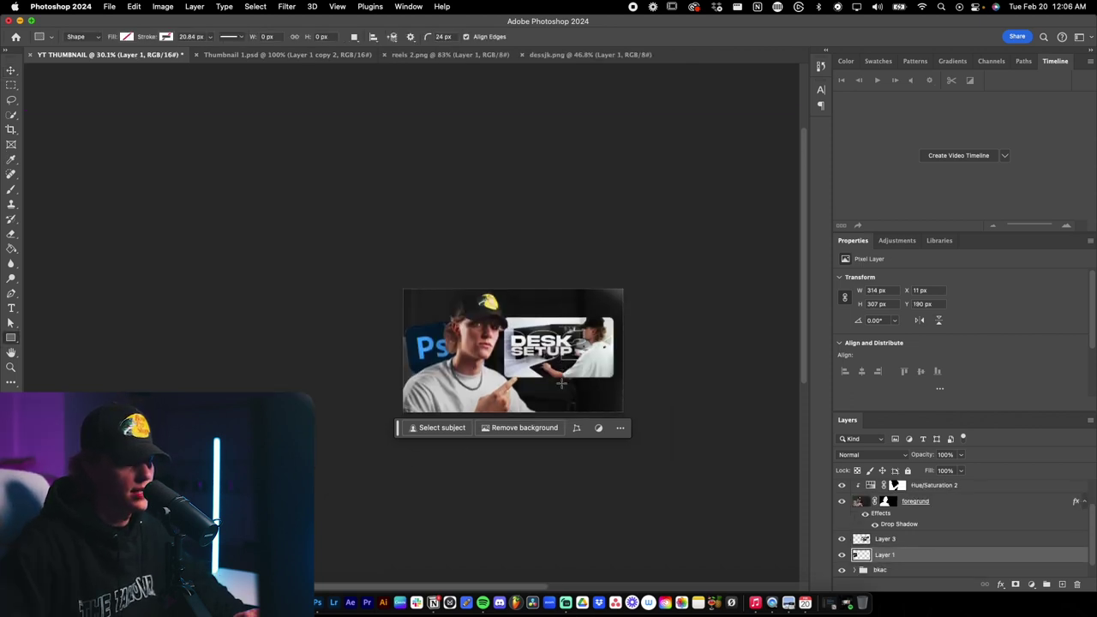
scroll(514, 326, "up", 3)
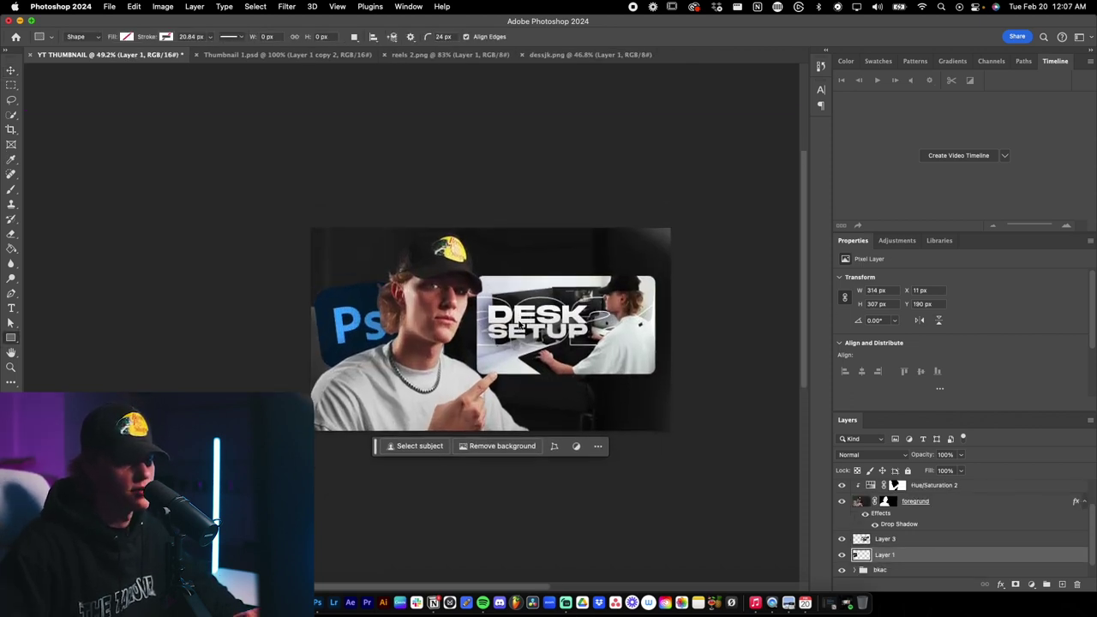
scroll(519, 326, "up", 3)
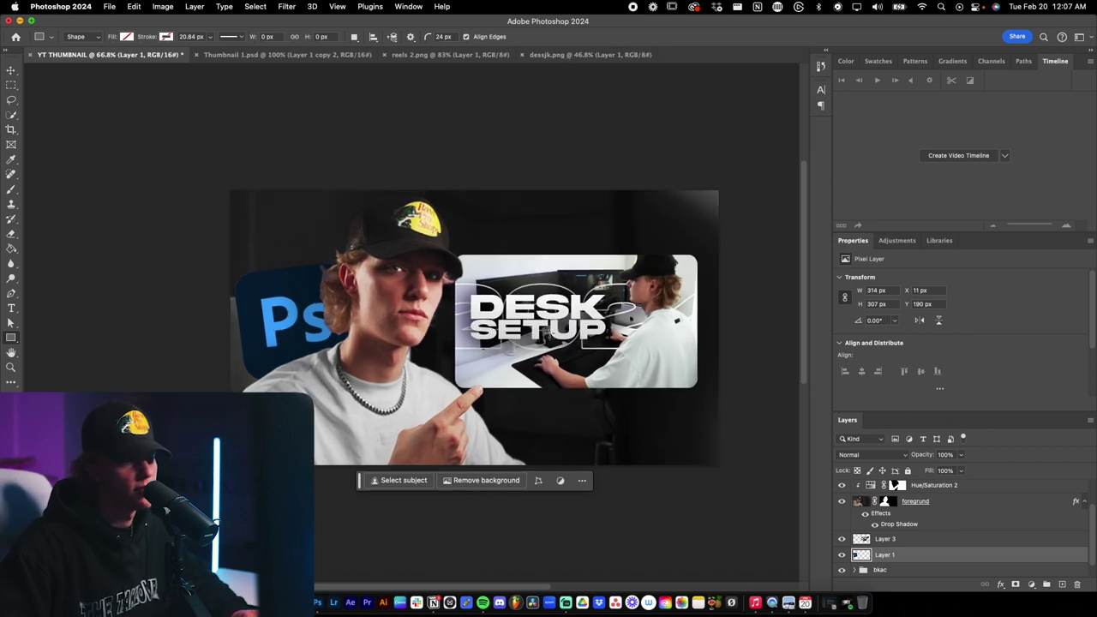
scroll(454, 325, "up", 1)
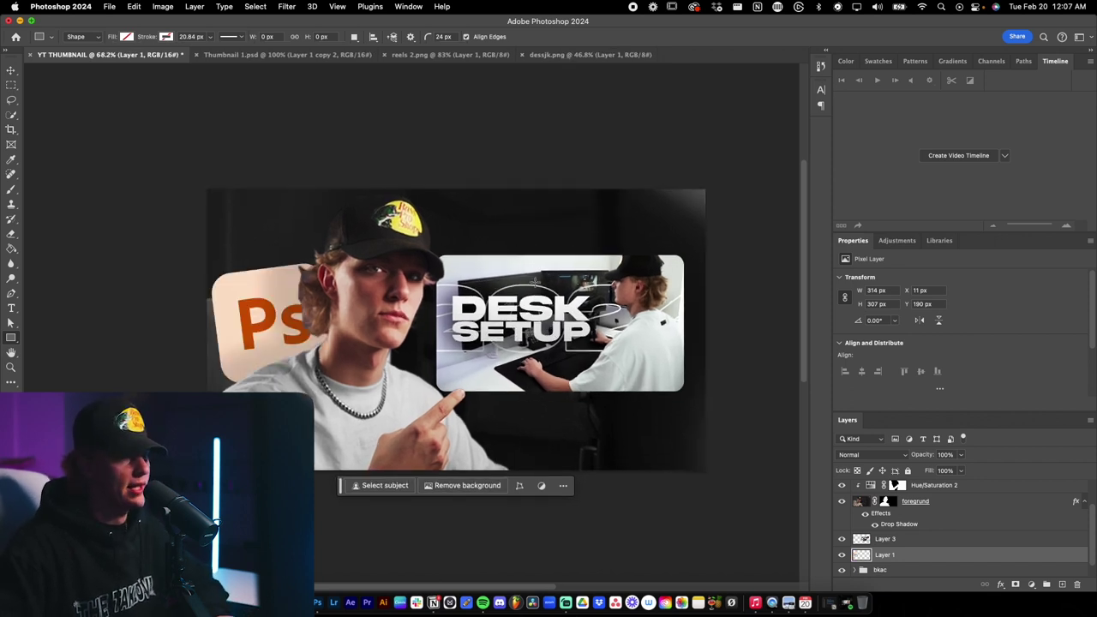
- Bring the arrow from mac-cursor-6.png into YT THUMBNAIL, placing it over the desk setup picture and above that picture's layer
left_click(11, 71)
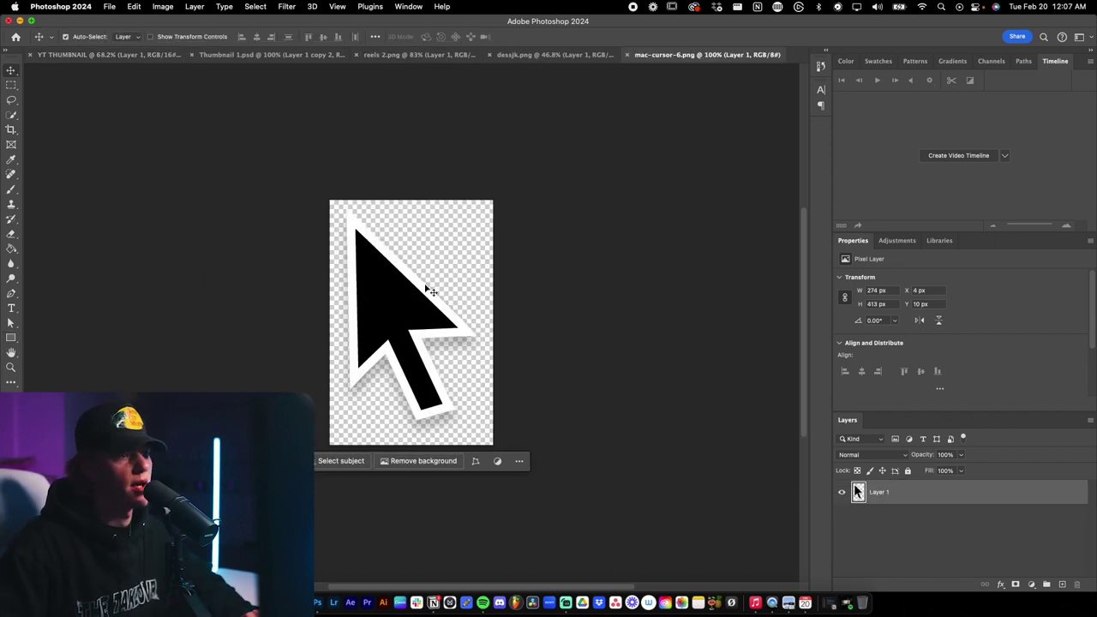
left_click(130, 55)
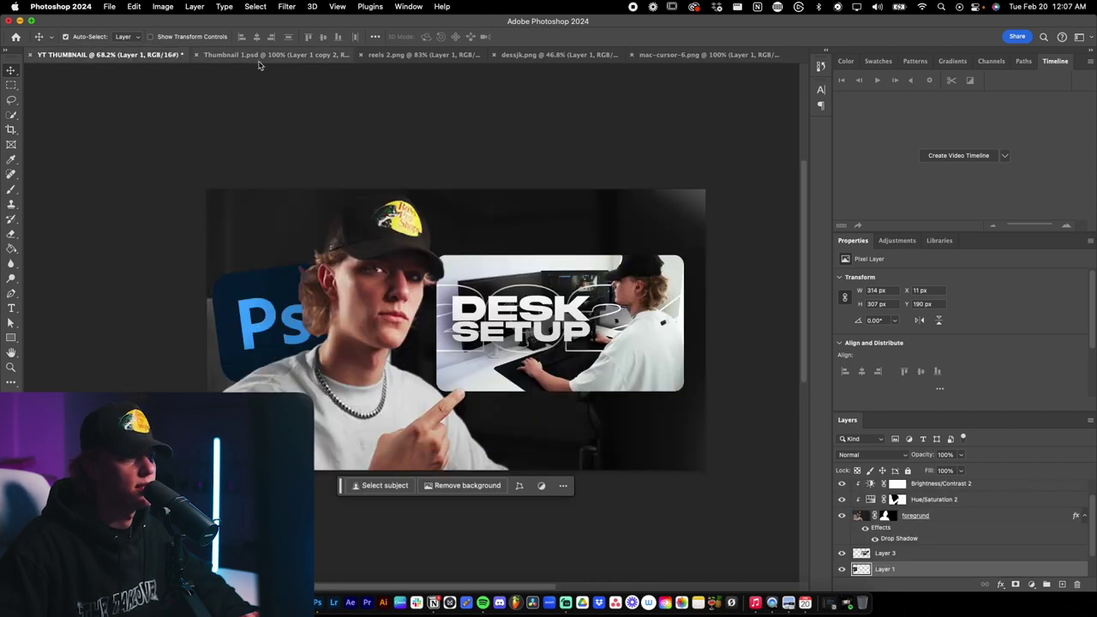
left_click_drag(484, 290, 720, 430)
key("super+bracketright")
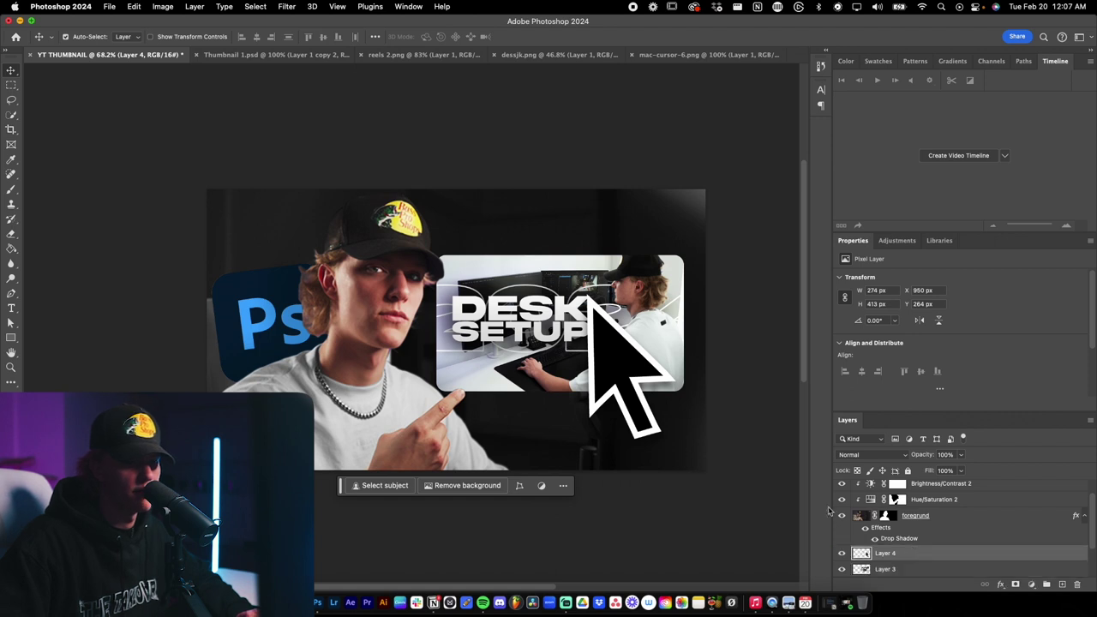
- Scale the arrow cursor down to about 247 × 372 px and position it over the desk setup picture's lower-right area
key("super+t")
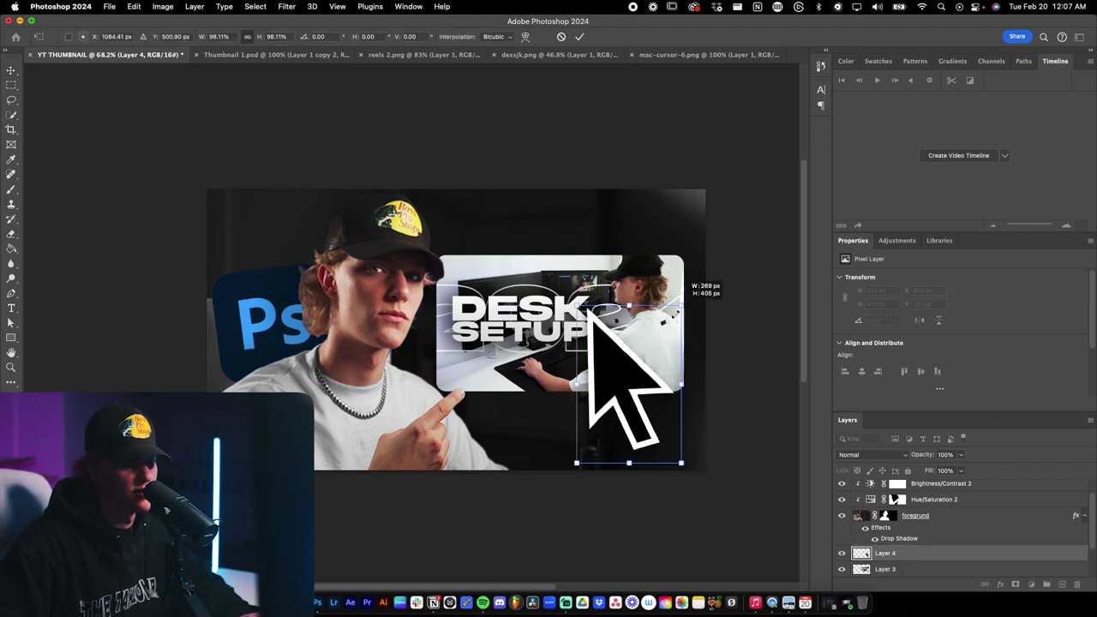
left_click_drag(651, 403, 644, 357)
key("Return")
- Check the composition at reduced size and invert the arrow cursor's colours to white with a black outline
scroll(604, 386, "down", 6)
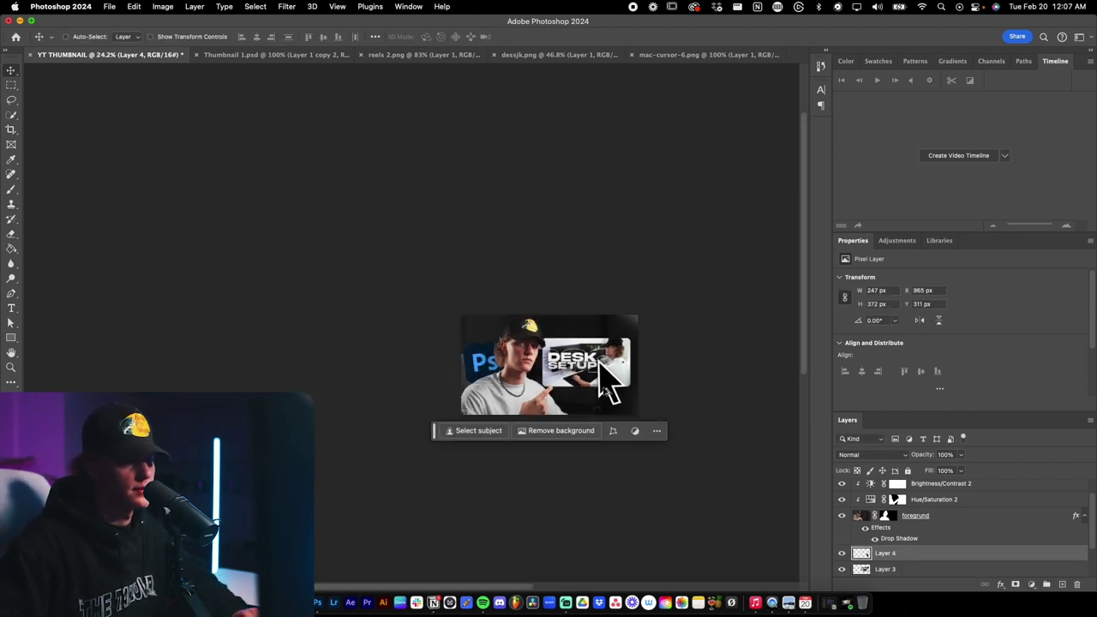
scroll(604, 386, "up", 6)
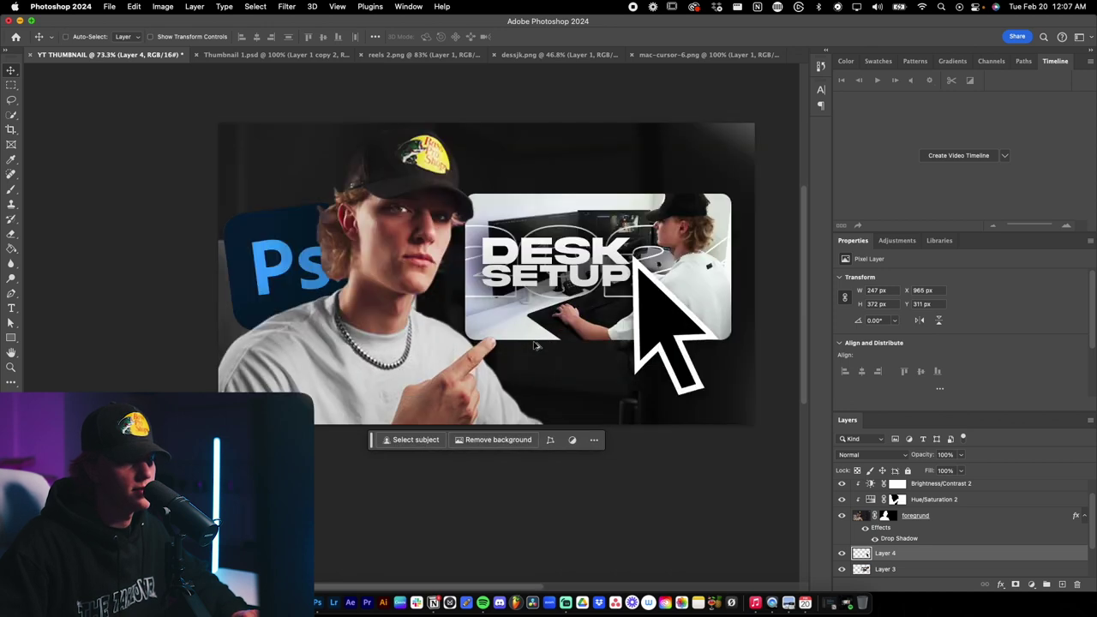
scroll(538, 346, "up", 2)
scroll(538, 345, "right", 2)
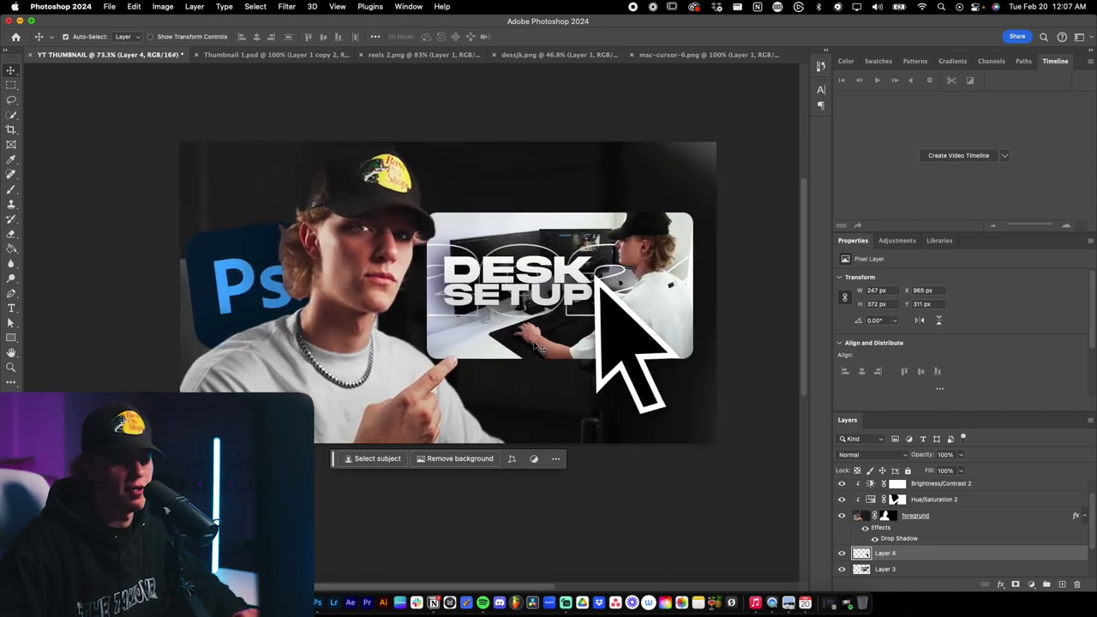
scroll(534, 354, "down", 7)
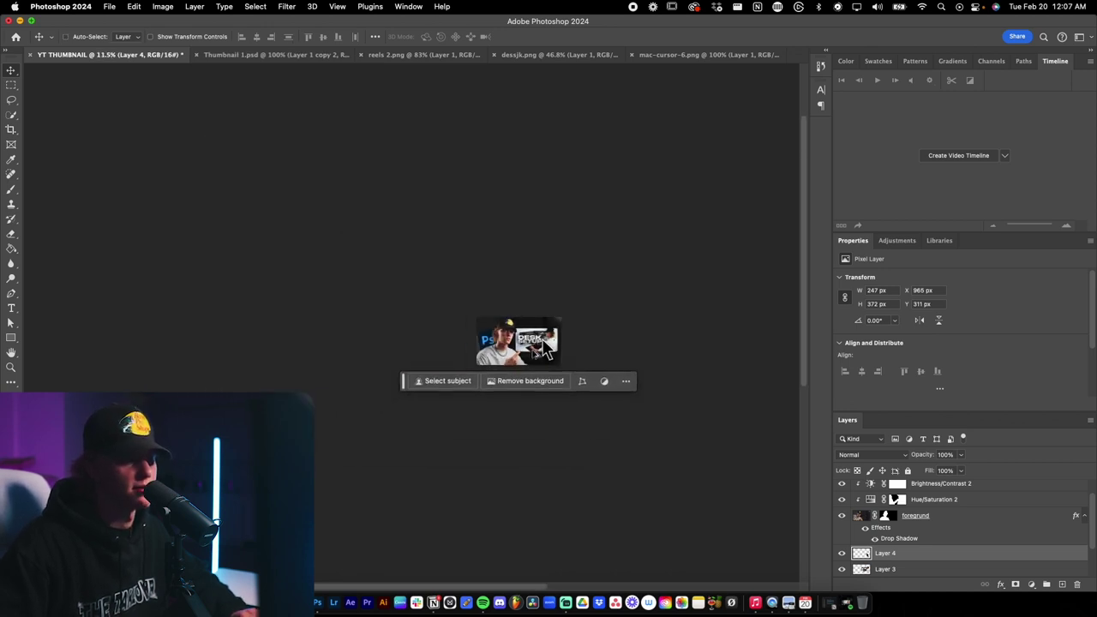
scroll(533, 347, "up", 1)
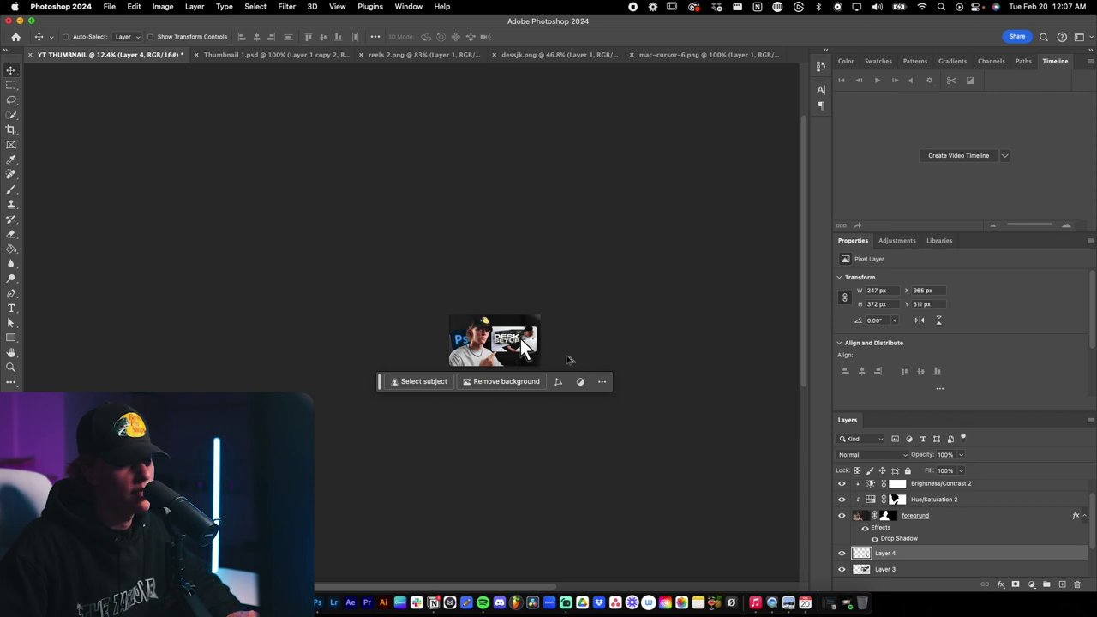
scroll(553, 361, "up", 8)
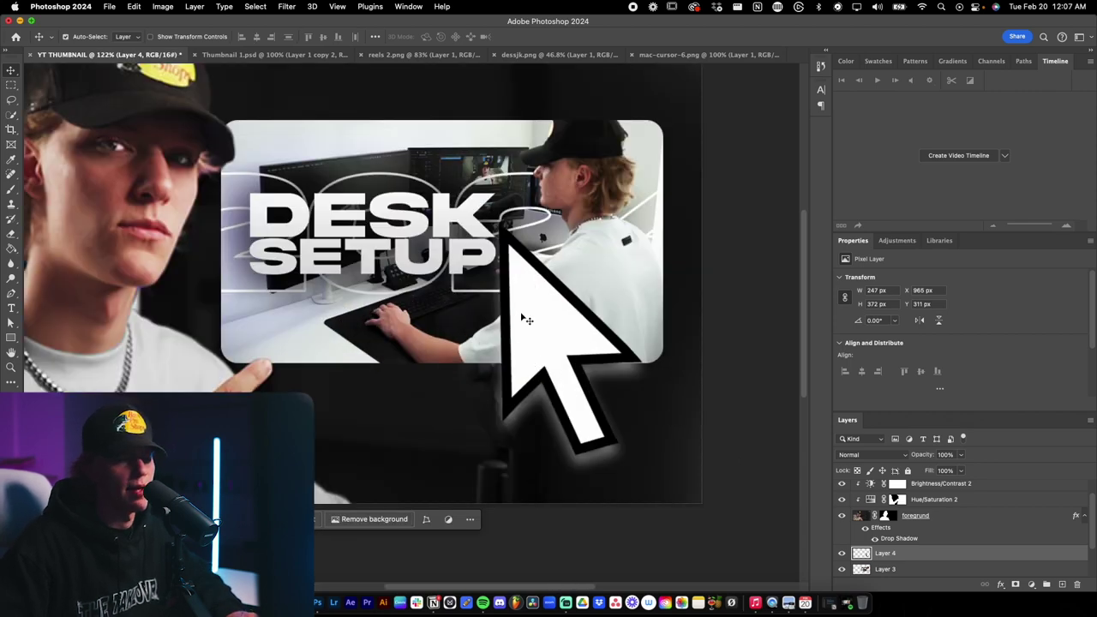
- Trace the arrow cursor's outline with the Pen tool, copy the selected shape to a new layer and delete the original cursor layer
key("p")
scroll(495, 225, "up", 3)
left_click(494, 224)
scroll(492, 328, "down", 5)
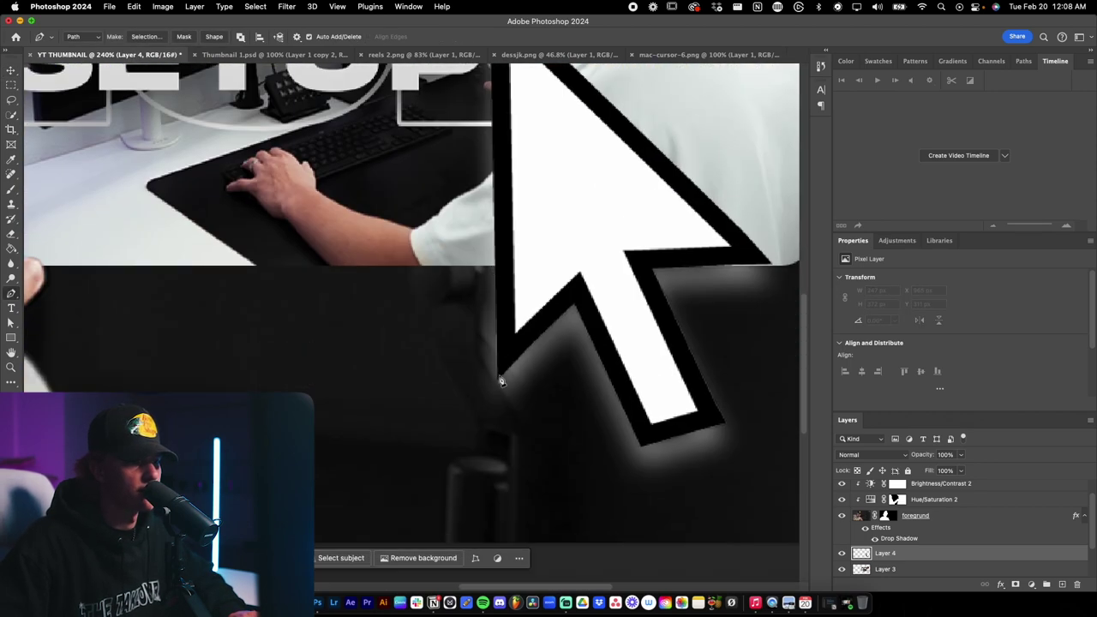
scroll(574, 305, "up", 5)
right_click(521, 220)
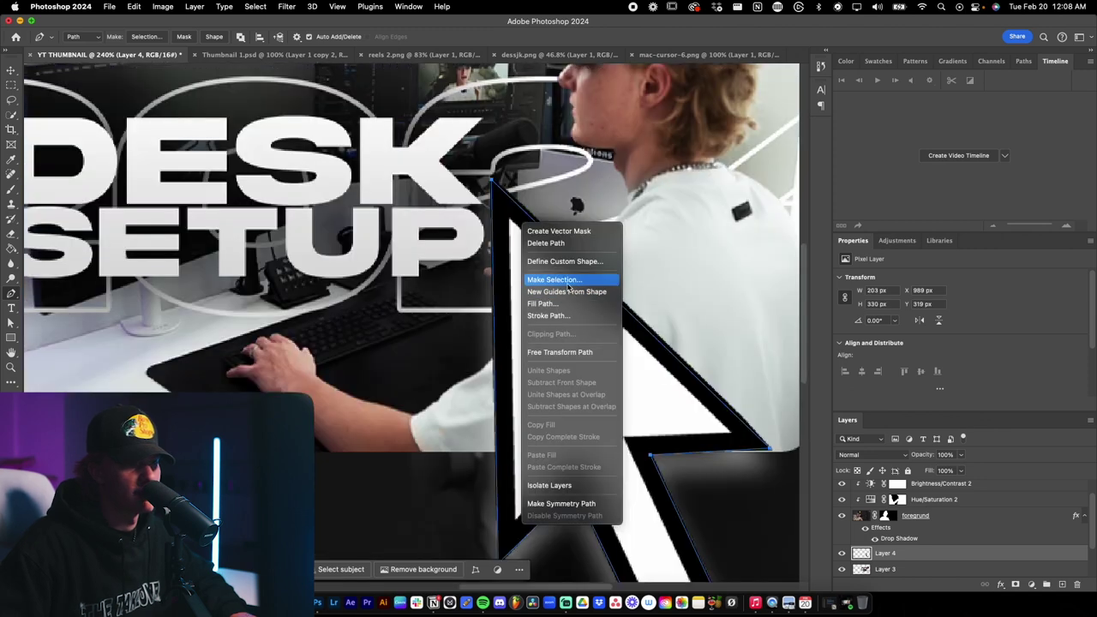
left_click(561, 283)
left_click(558, 262)
key("super+j")
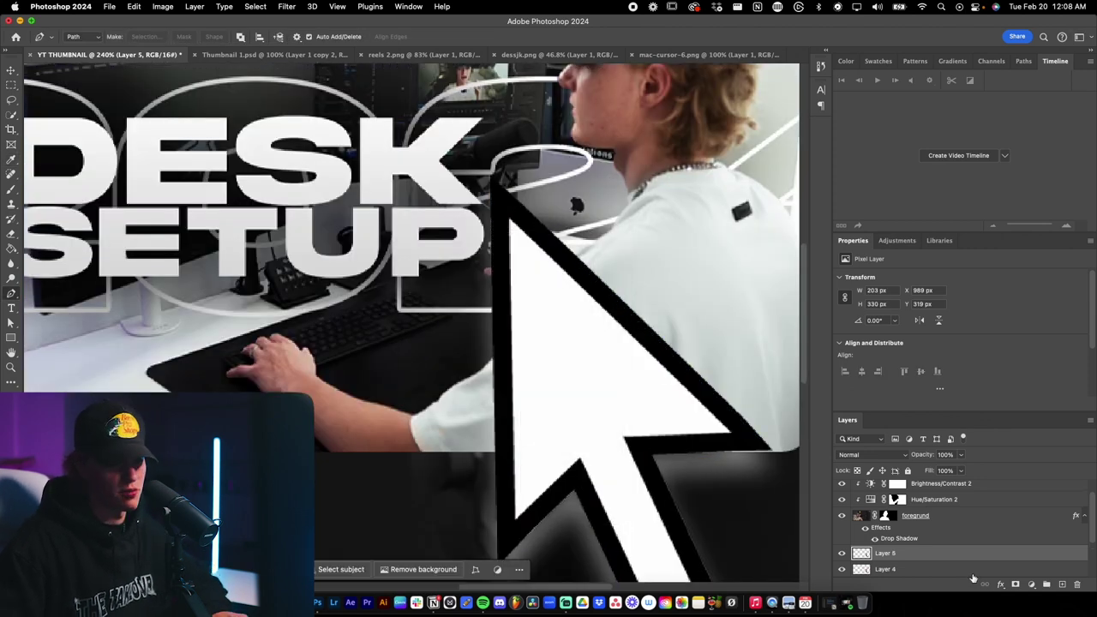
left_click(918, 565)
key("Delete")
scroll(613, 427, "down", 5)
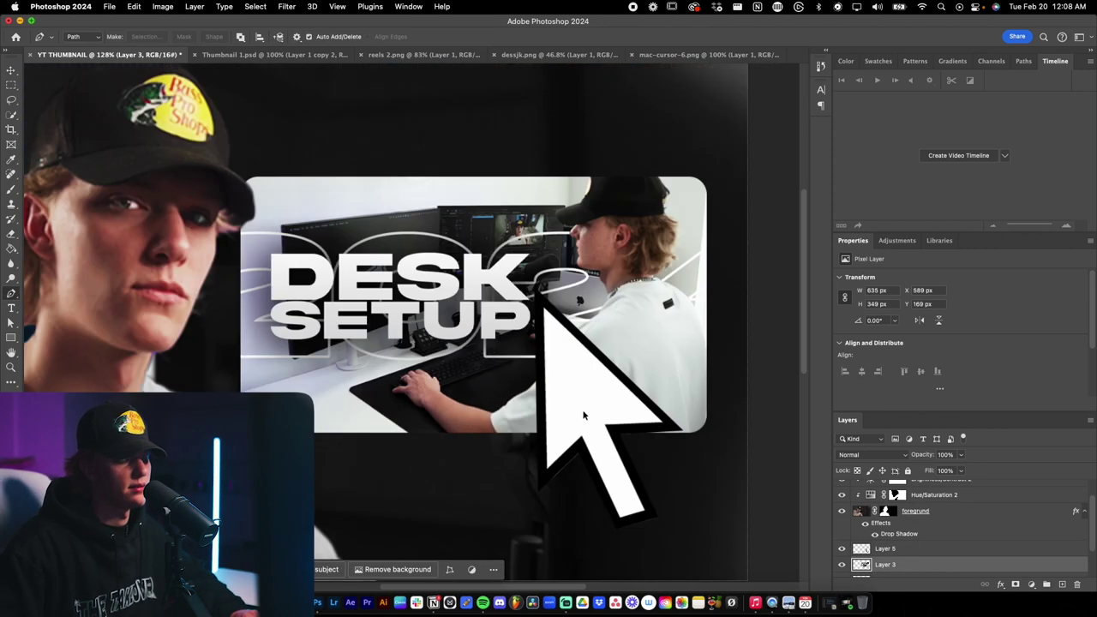
scroll(588, 415, "down", 1)
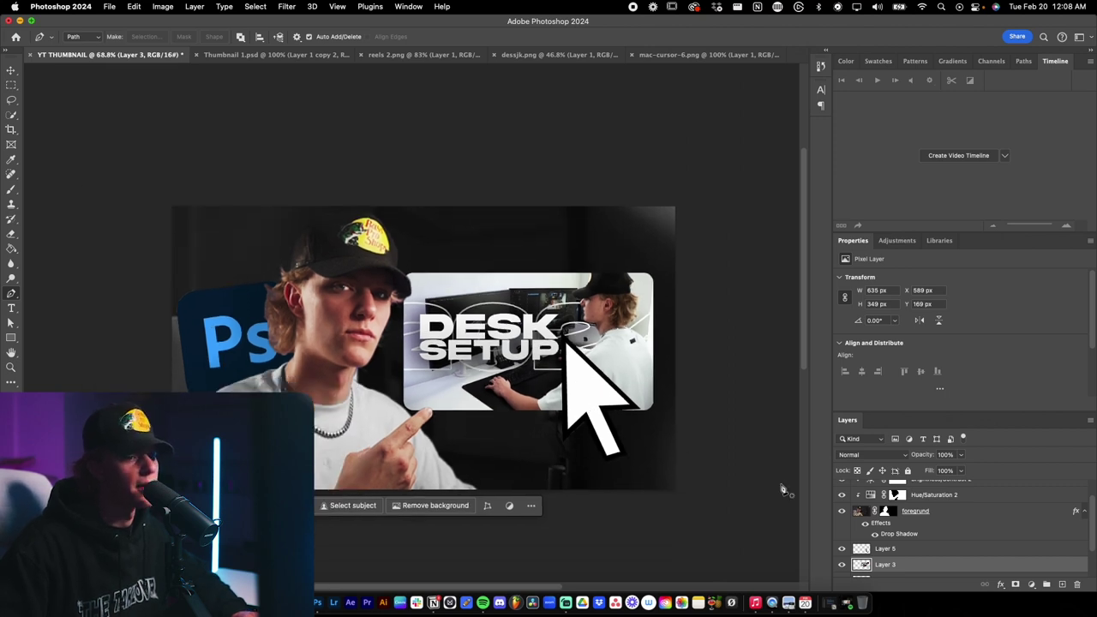
scroll(675, 448, "down", 3)
scroll(501, 317, "down", 3)
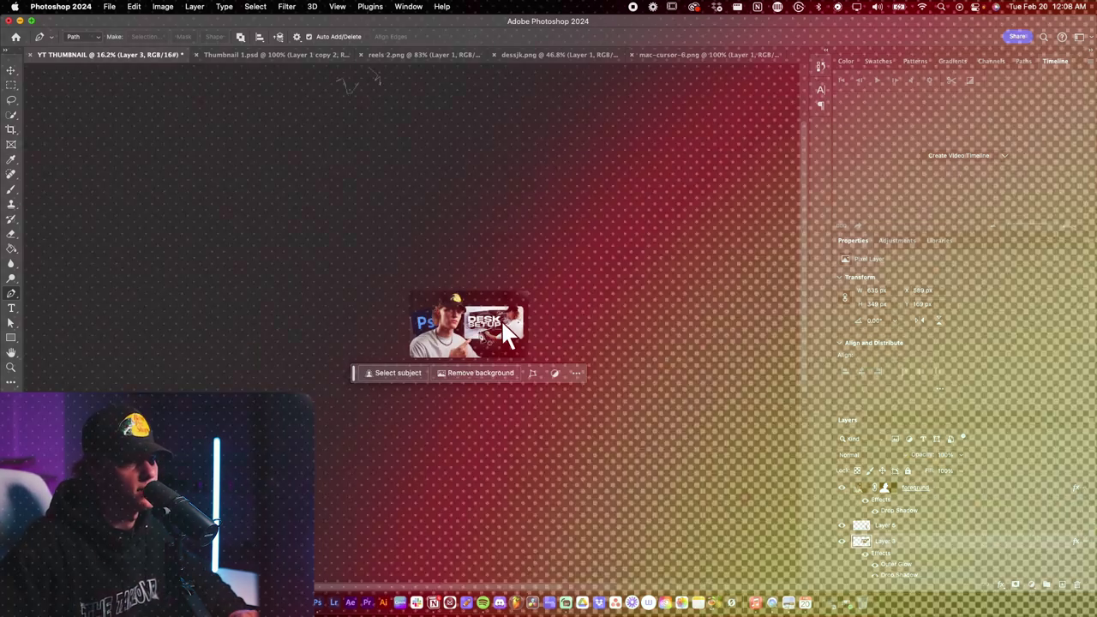